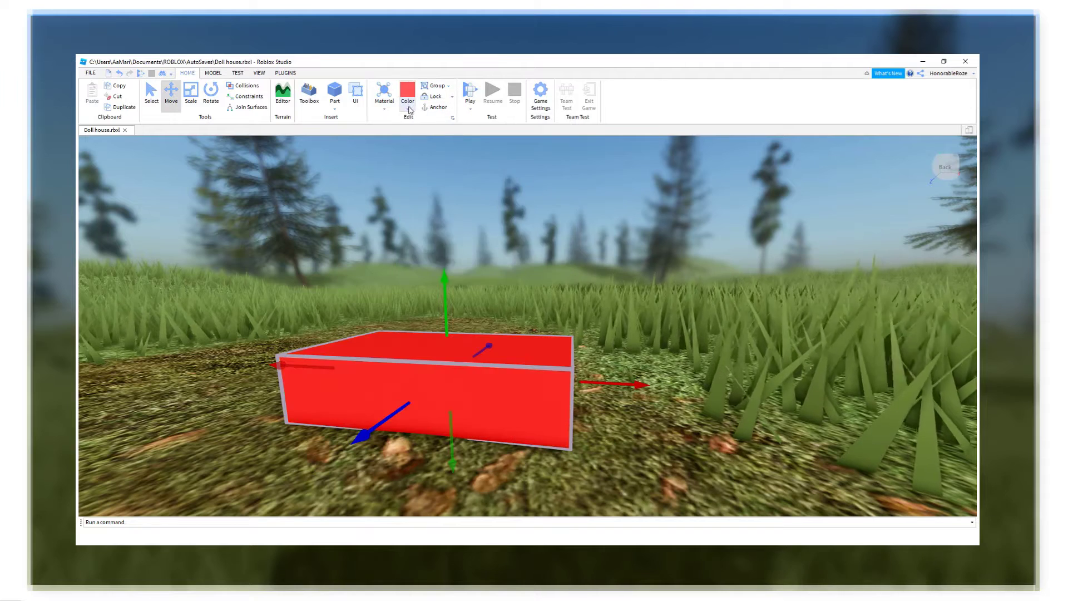
# Recolor the red block yellow, and show the Properties and Explorer windows
pyautogui.click(420, 190)
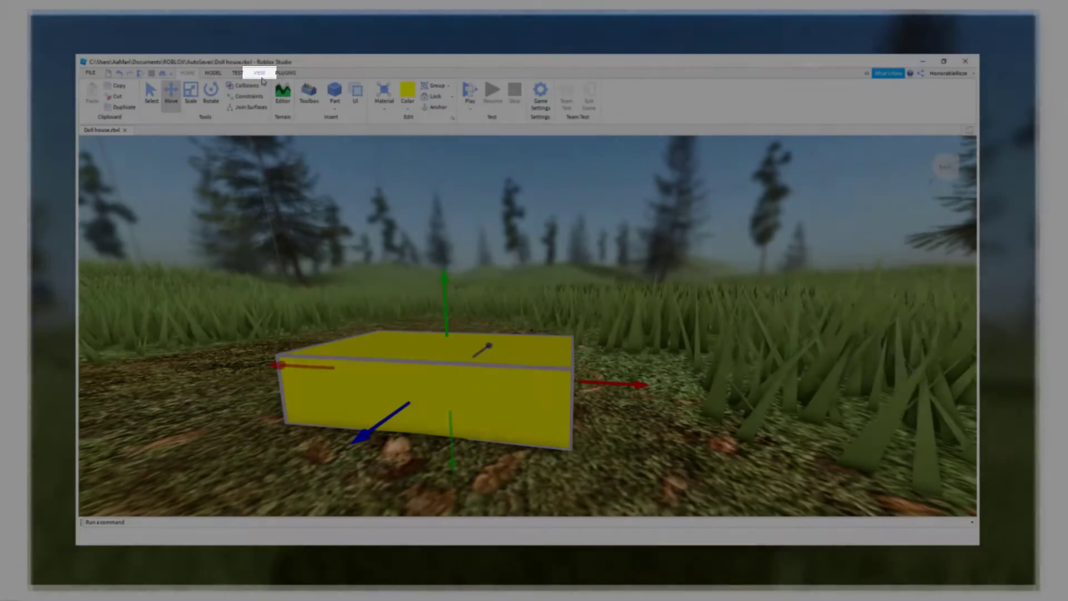
pyautogui.click(260, 76)
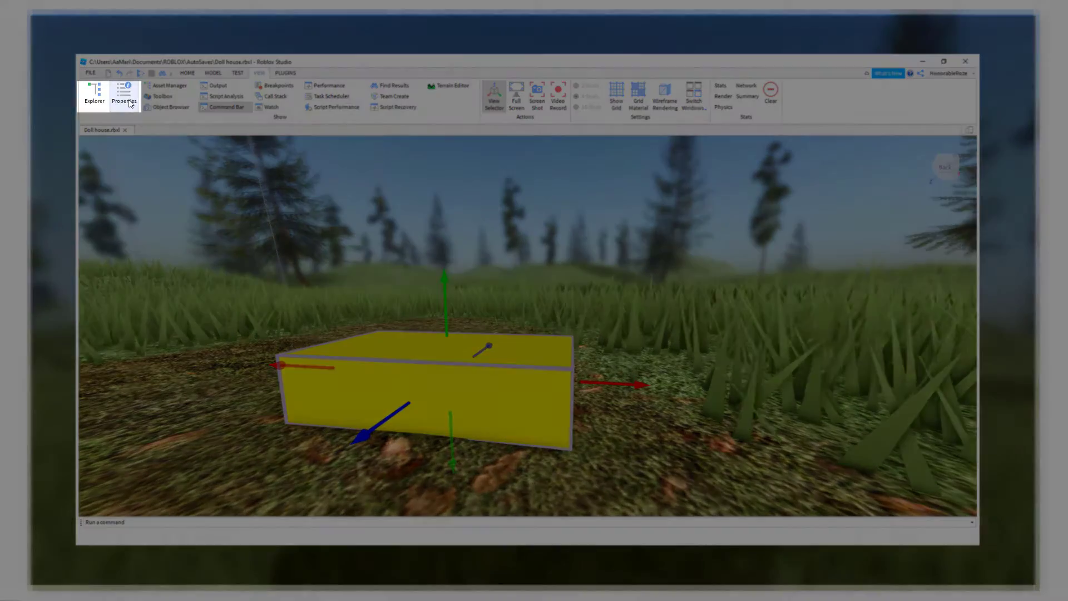
pyautogui.click(127, 95)
pyautogui.click(96, 97)
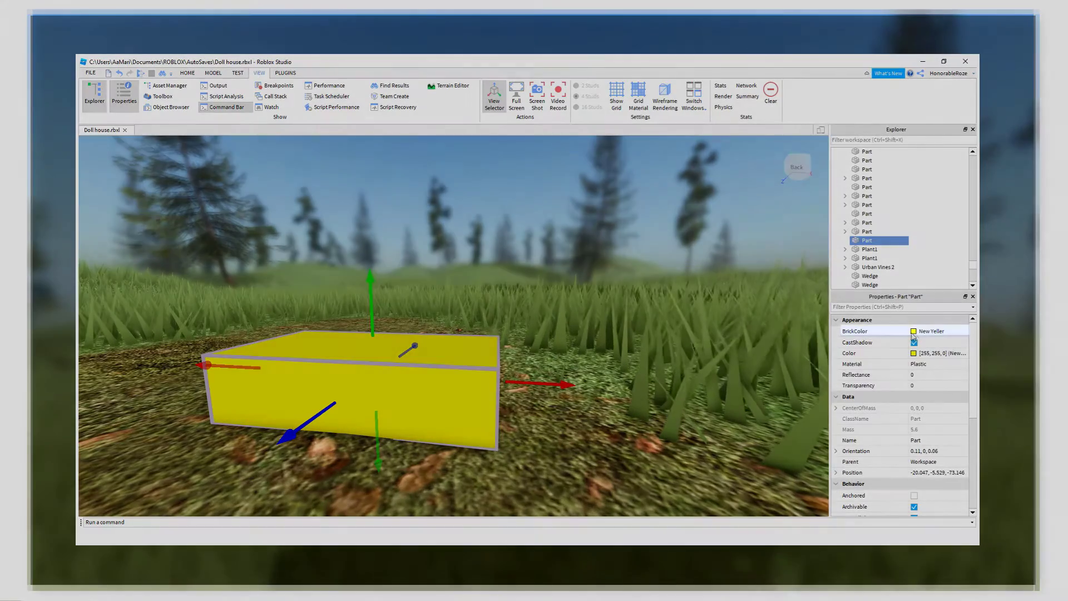
# Set the block's BrickColor to Mid gray
pyautogui.click(903, 333)
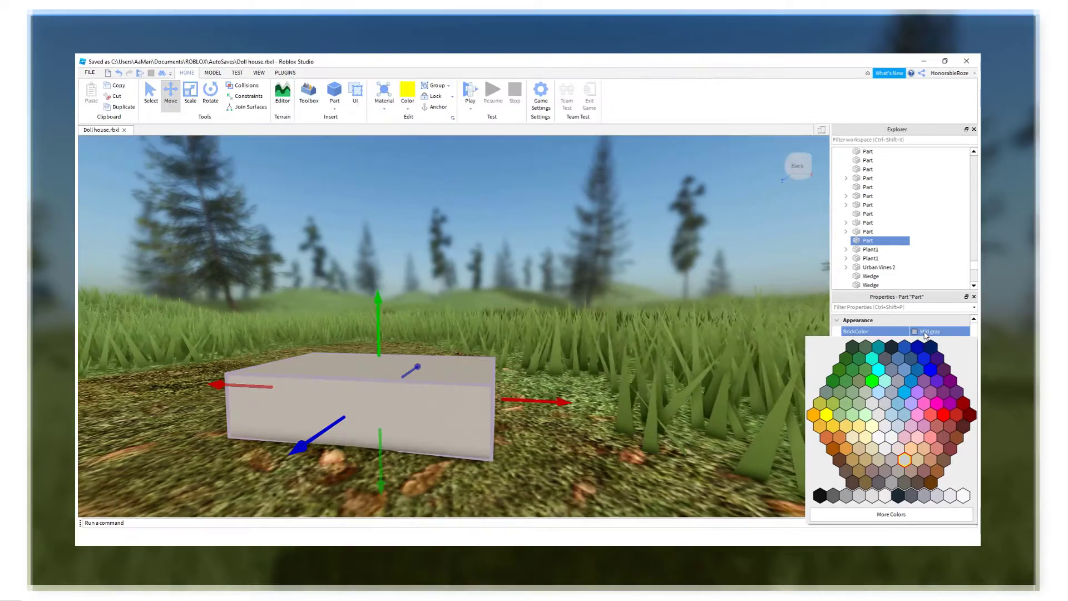
pyautogui.click(924, 333)
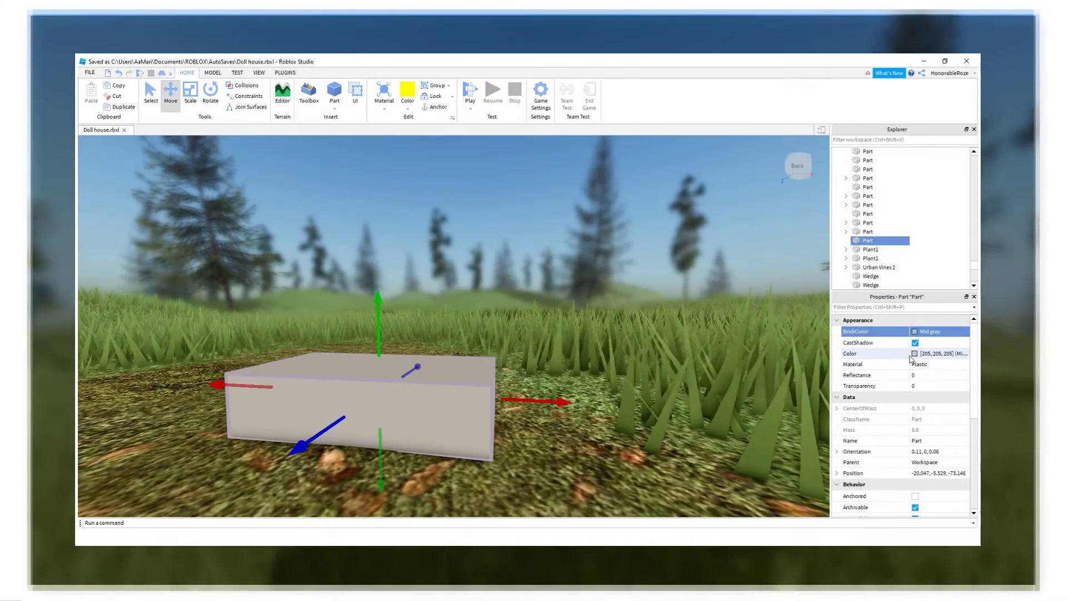
# Pick a custom Color for the block, ending on the bright yellow-green #daff1e at full brightness
pyautogui.click(913, 356)
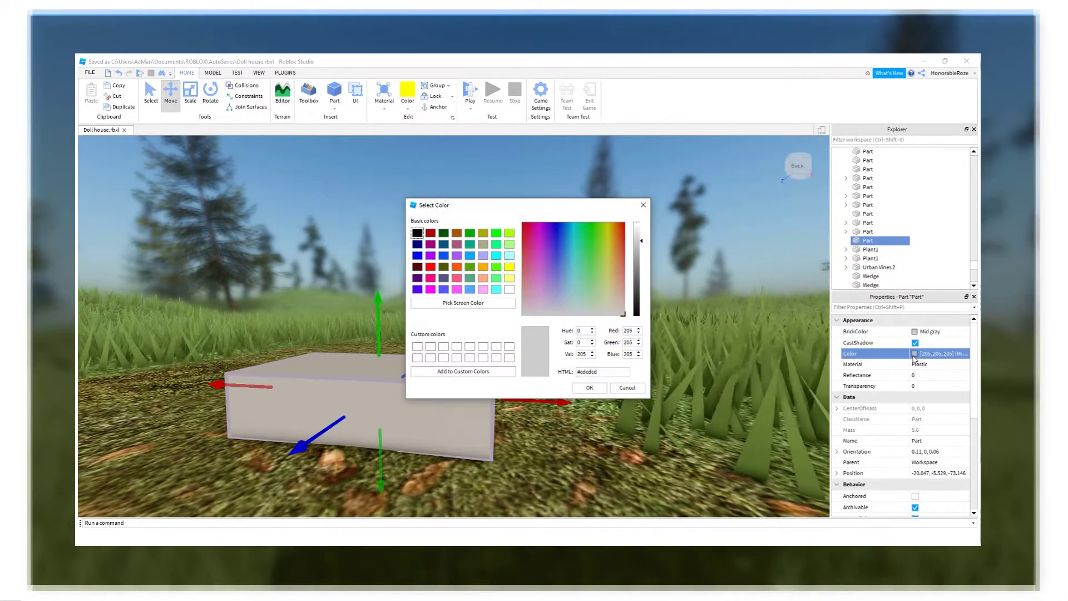
pyautogui.moveTo(560, 207); pyautogui.dragTo(670, 176)
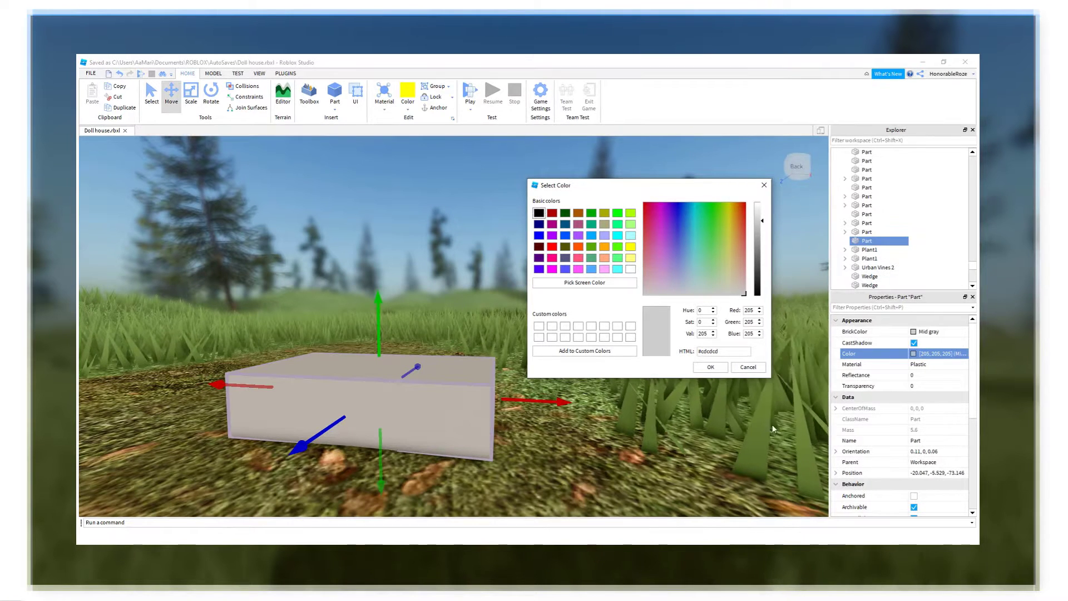
pyautogui.click(706, 250)
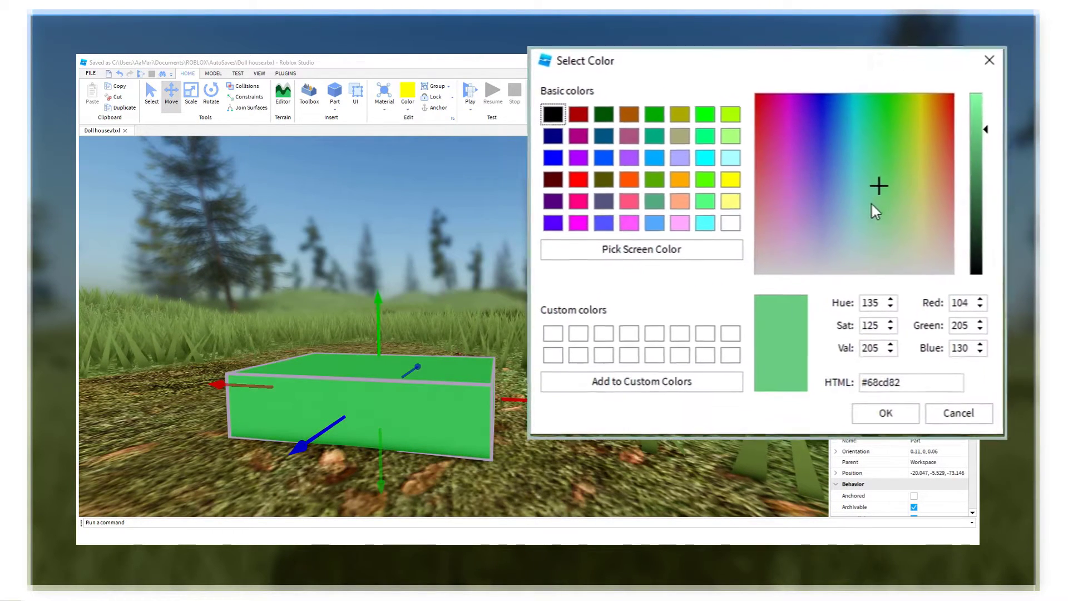
pyautogui.moveTo(861, 169); pyautogui.dragTo(926, 112)
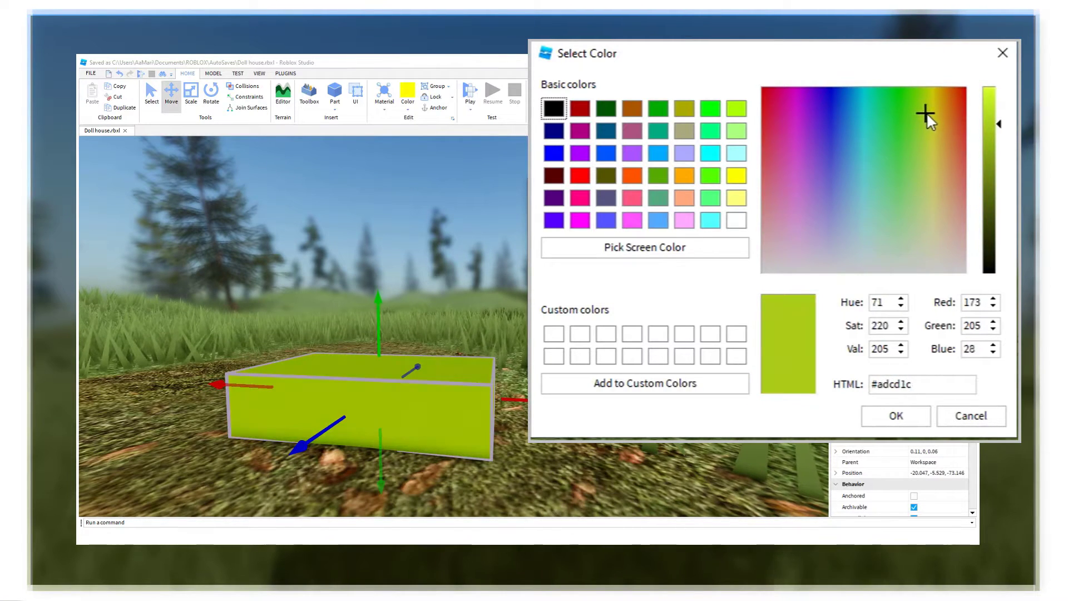
pyautogui.click(991, 89)
pyautogui.moveTo(991, 91)
pyautogui.mouseDown()
pyautogui.moveTo(991, 201)
pyautogui.moveTo(989, 102)
pyautogui.mouseUp()
pyautogui.moveTo(928, 118)
pyautogui.mouseDown()
pyautogui.moveTo(936, 142)
pyautogui.moveTo(822, 113)
pyautogui.moveTo(767, 125)
pyautogui.moveTo(769, 190)
pyautogui.moveTo(806, 229)
pyautogui.moveTo(909, 199)
pyautogui.moveTo(934, 131)
pyautogui.moveTo(926, 109)
pyautogui.mouseUp()
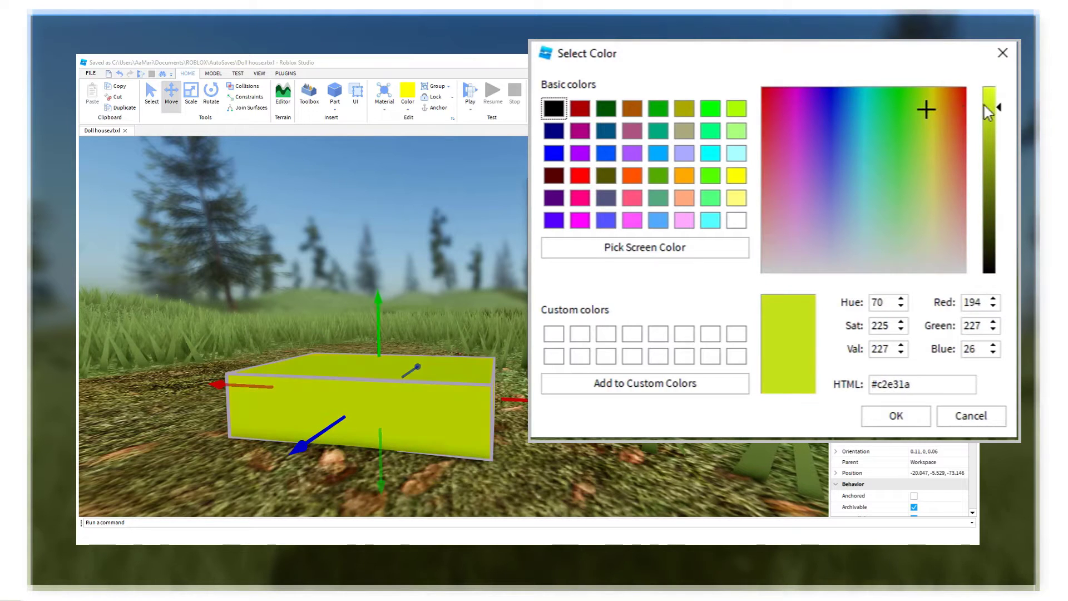
pyautogui.click(989, 87)
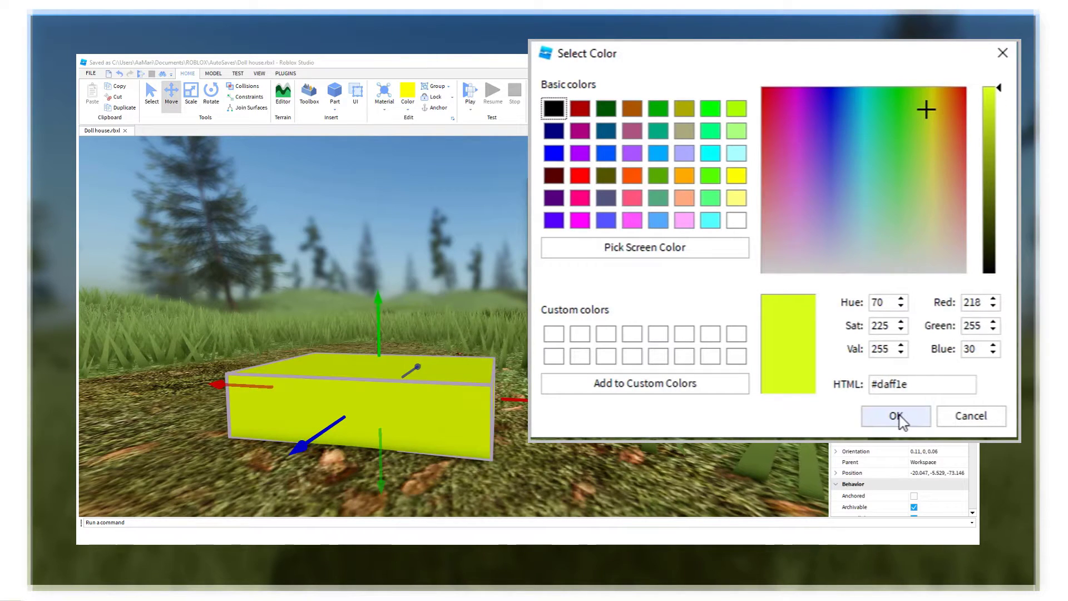
# Store the yellow-green, magenta and periwinkle #999eff as custom colors, and apply the saved yellow-green to the block
pyautogui.moveTo(786, 353); pyautogui.dragTo(553, 335)
pyautogui.moveTo(579, 222); pyautogui.dragTo(580, 333)
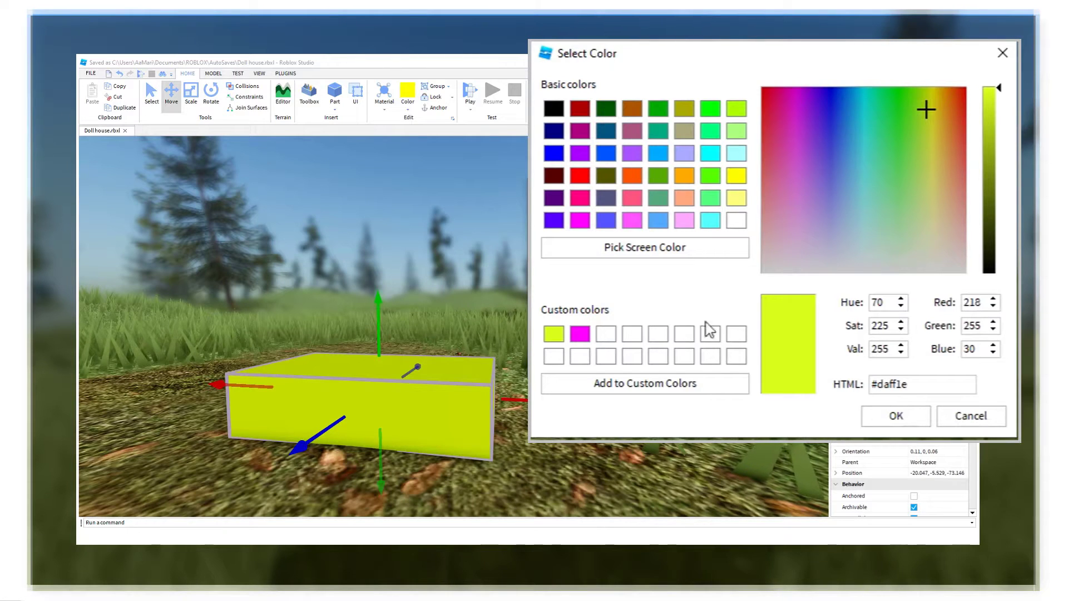
pyautogui.click(830, 198)
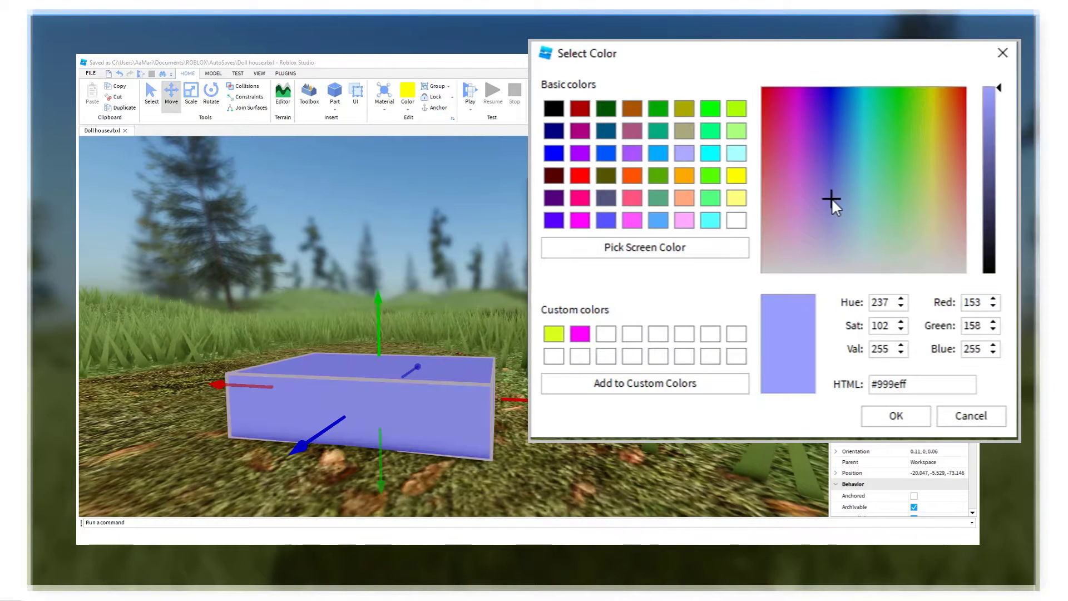
pyautogui.moveTo(768, 318); pyautogui.dragTo(605, 337)
pyautogui.click(562, 335)
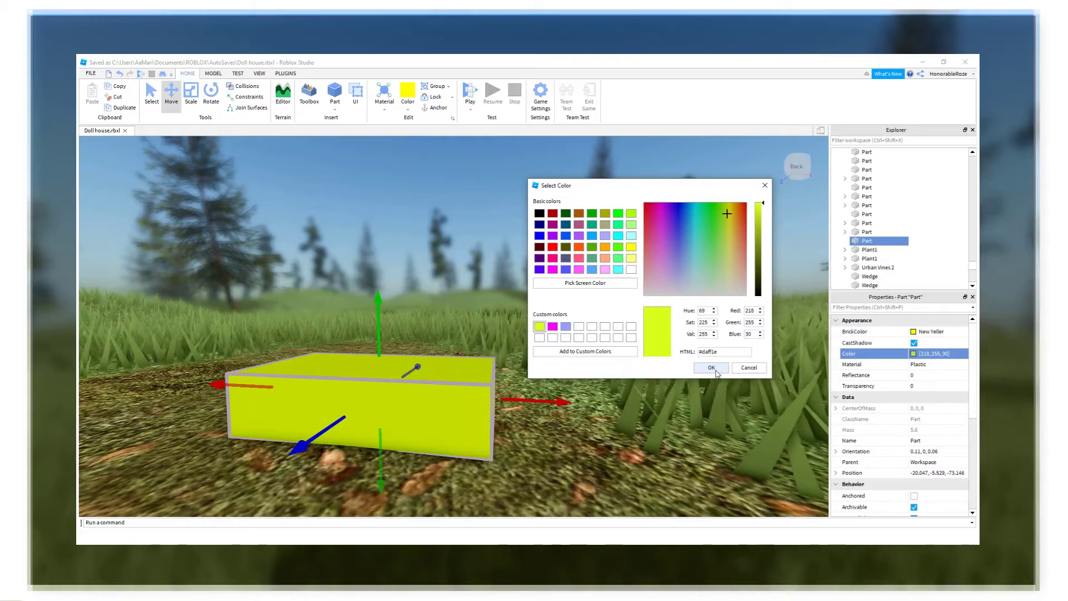
pyautogui.click(711, 367)
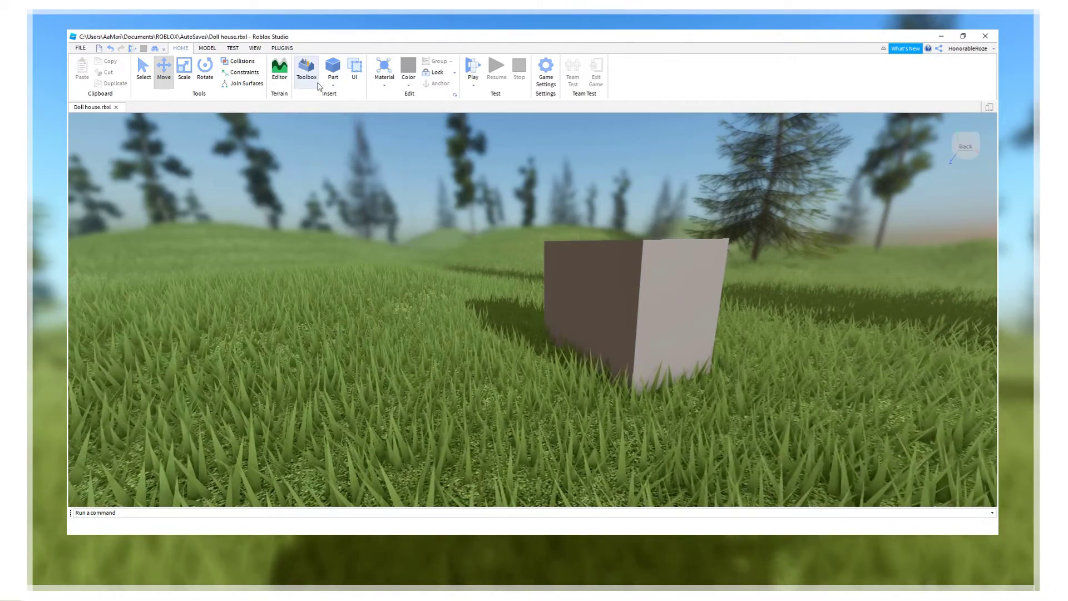
# Insert the Texture/Materials model from the Toolbox inventory into the scene
pyautogui.click(315, 79)
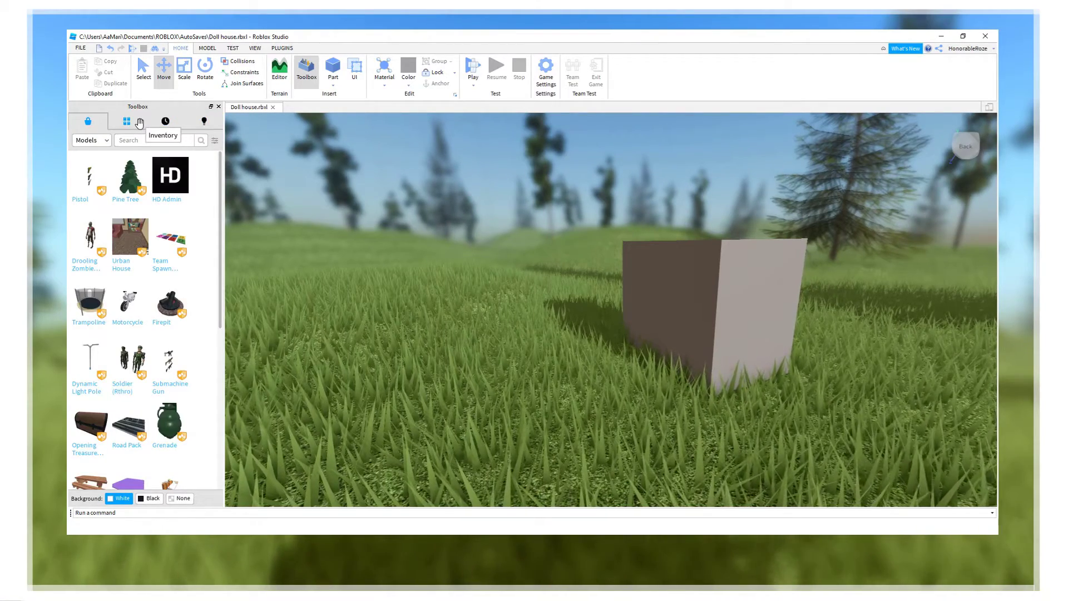
pyautogui.click(139, 123)
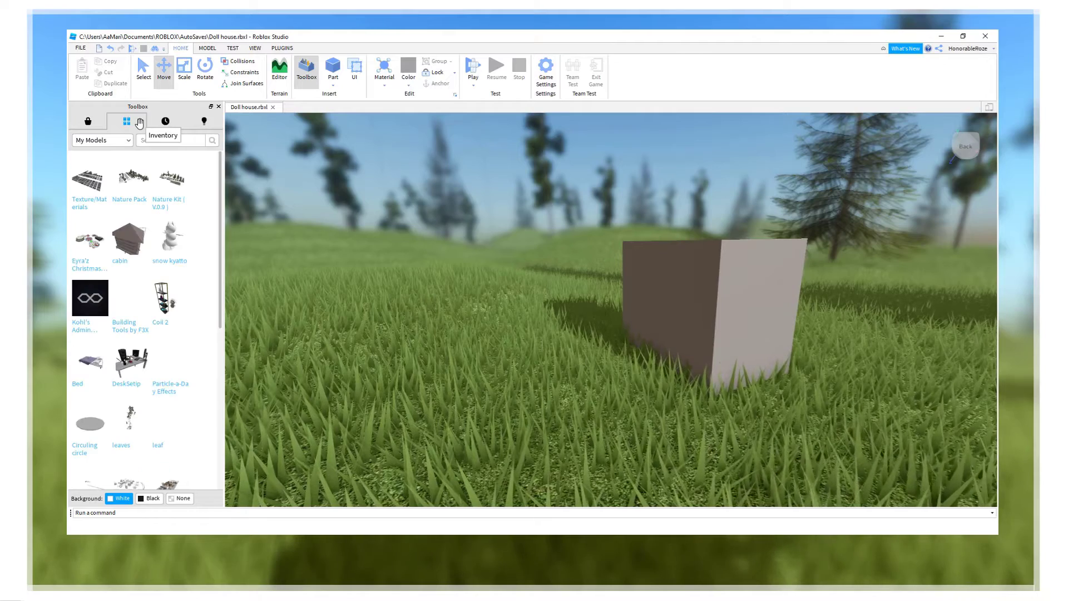
pyautogui.click(101, 181)
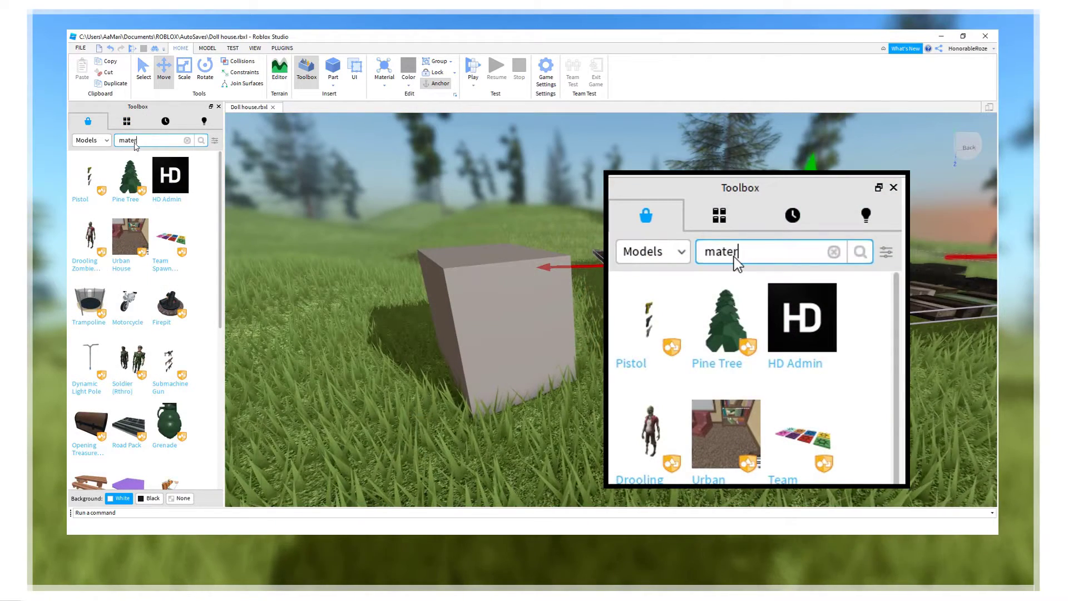
# Search the Toolbox models for "materials" to locate the Texture/Materials pack, and close the Toolbox
pyautogui.press('Return')
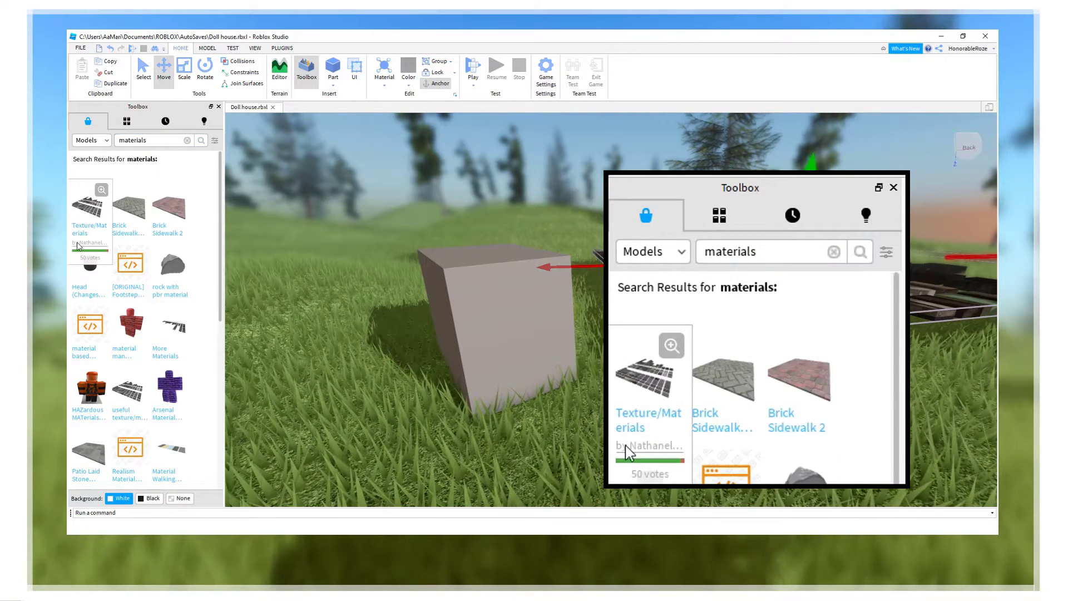
pyautogui.click(78, 245)
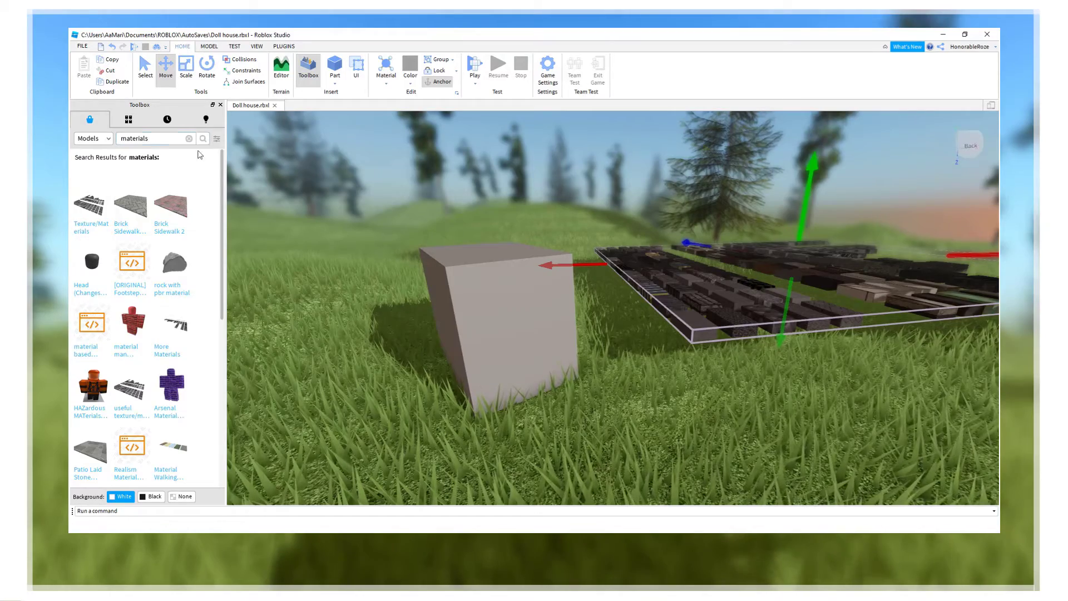
pyautogui.click(220, 104)
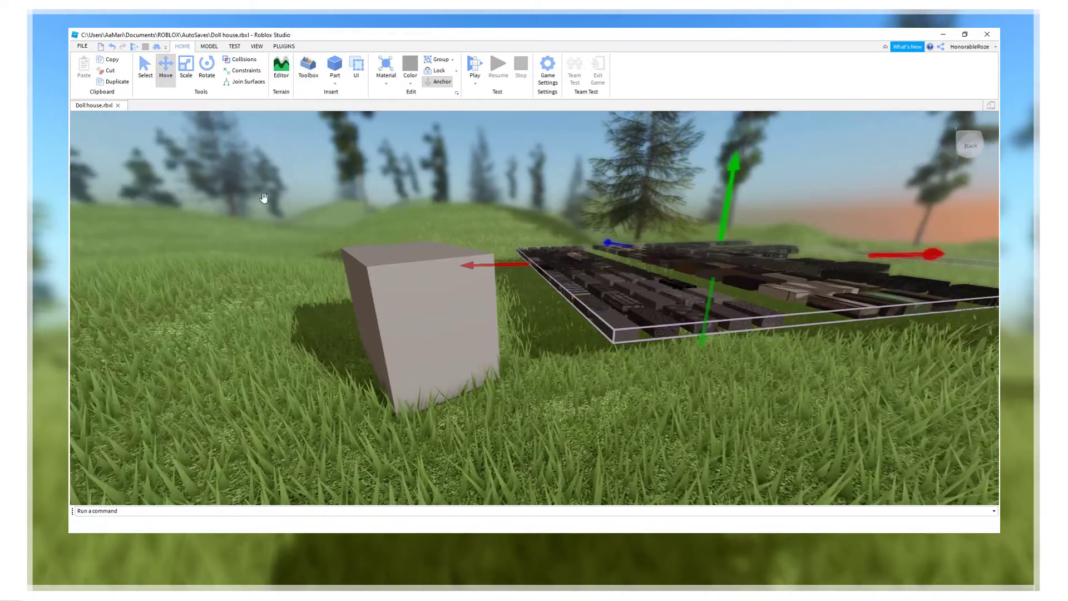
# Take the floral-patterned block out of the Texture/Materials pack and place it on the grass beside the large gray block
pyautogui.click(433, 447)
pyautogui.moveTo(446, 434); pyautogui.dragTo(460, 406, button='right')
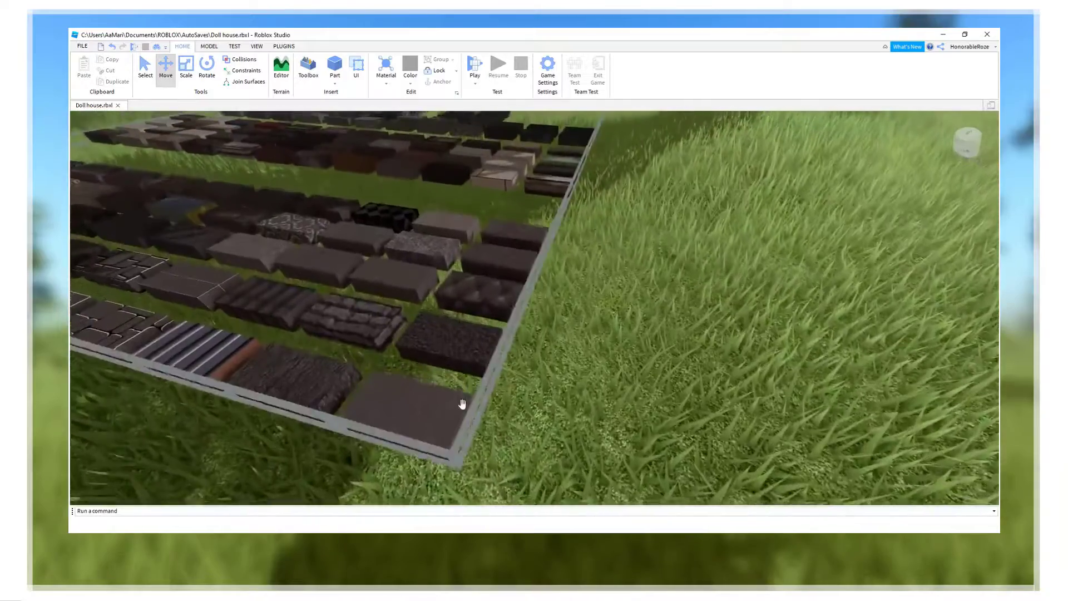
pyautogui.scroll(-5, 463, 398)
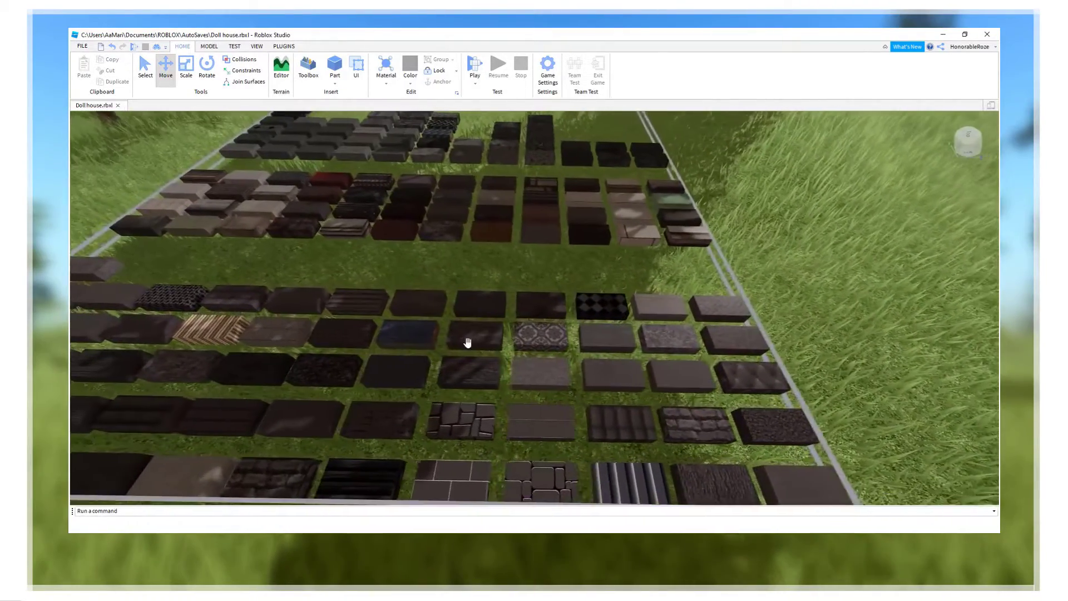
pyautogui.click(481, 341)
pyautogui.scroll(-2, 481, 340)
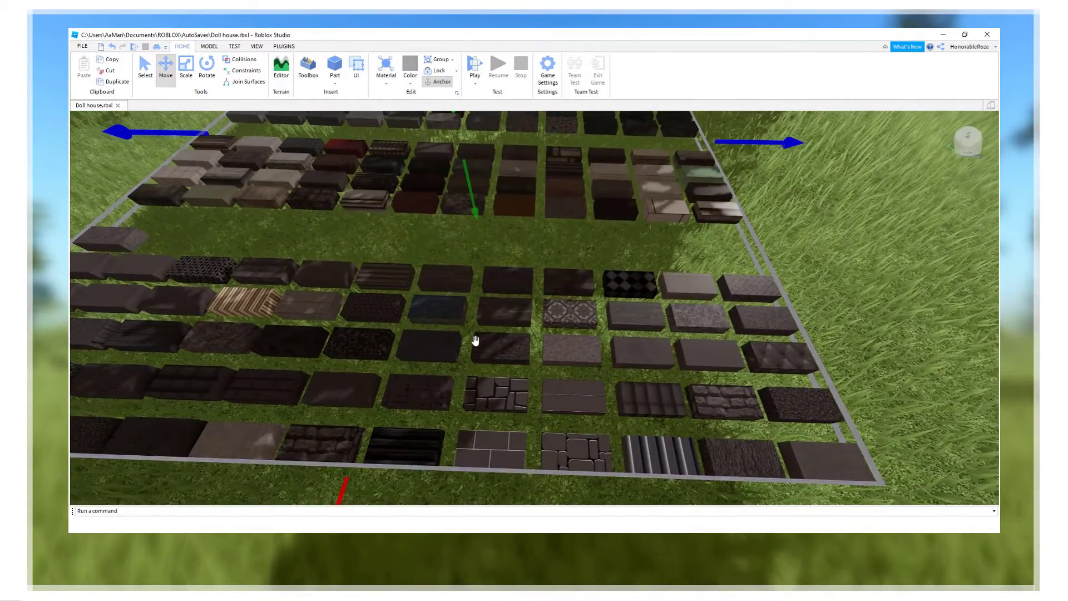
pyautogui.click(540, 259)
pyautogui.scroll(6, 572, 381)
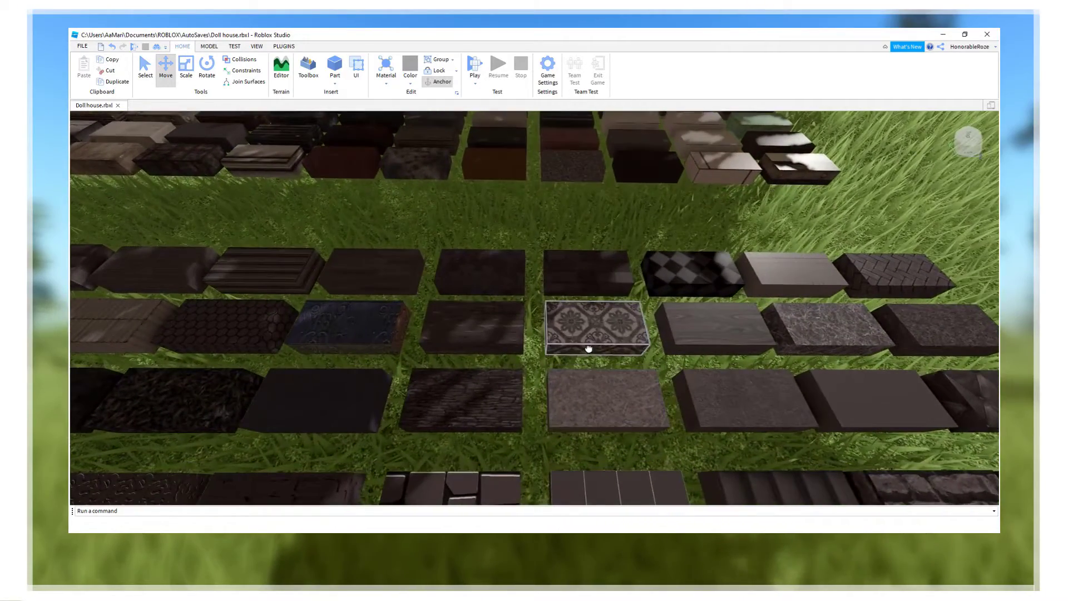
pyautogui.click(588, 348)
pyautogui.press('f')
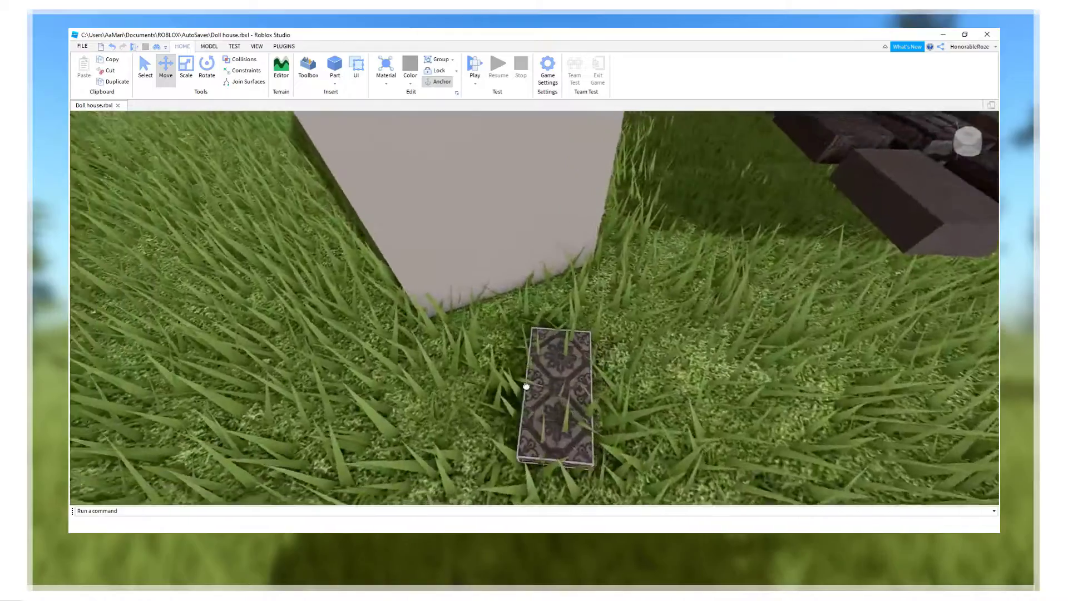
# Delete all the remaining sample blocks of the Texture/Materials pack, keeping the floral-patterned block
pyautogui.scroll(-10, 526, 385)
pyautogui.click(548, 405)
pyautogui.moveTo(549, 405); pyautogui.dragTo(520, 421, button='right')
pyautogui.scroll(-4, 489, 421)
pyautogui.moveTo(463, 422); pyautogui.dragTo(789, 191)
pyautogui.press('Delete')
pyautogui.scroll(5, 409, 347)
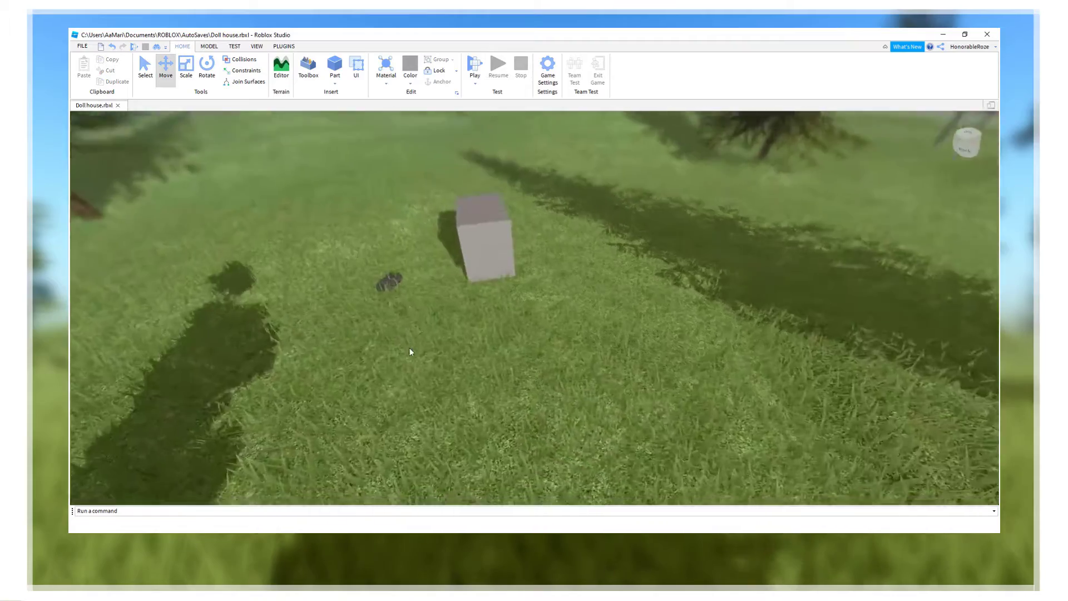
# Place the floral-patterned block on top of the large gray block and deselect it
pyautogui.scroll(6, 411, 350)
pyautogui.moveTo(430, 417); pyautogui.dragTo(614, 316)
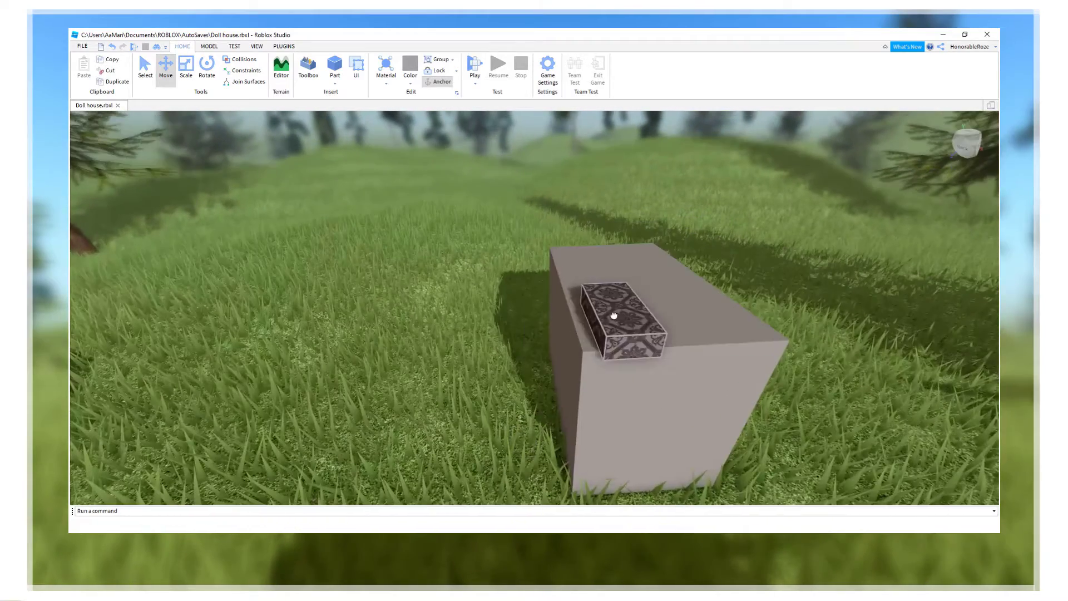
pyautogui.click(436, 435)
pyautogui.moveTo(436, 435); pyautogui.dragTo(436, 434, button='right')
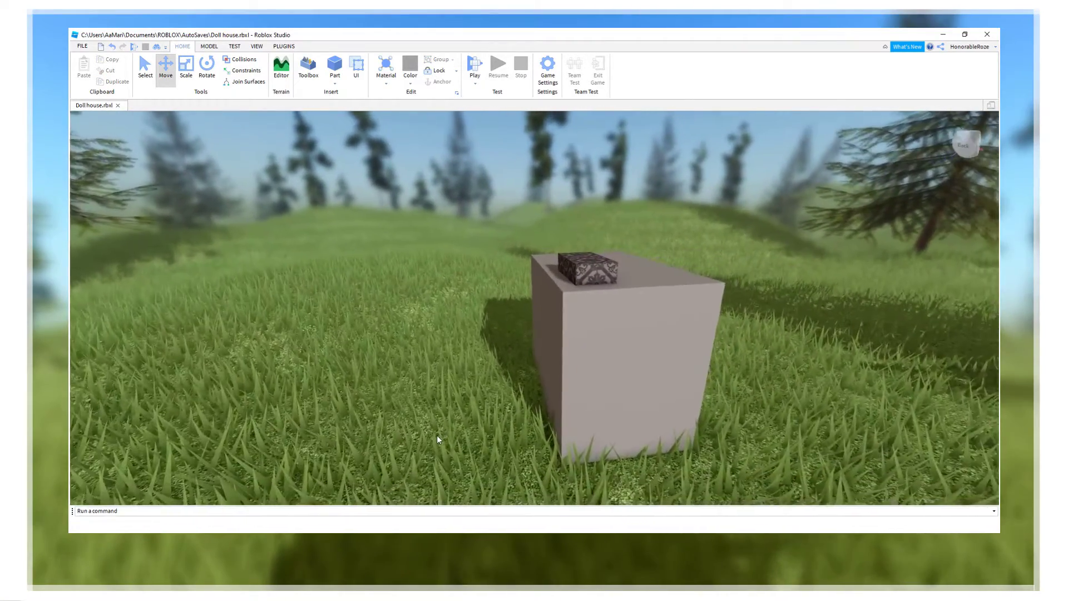
pyautogui.scroll(1, 436, 435)
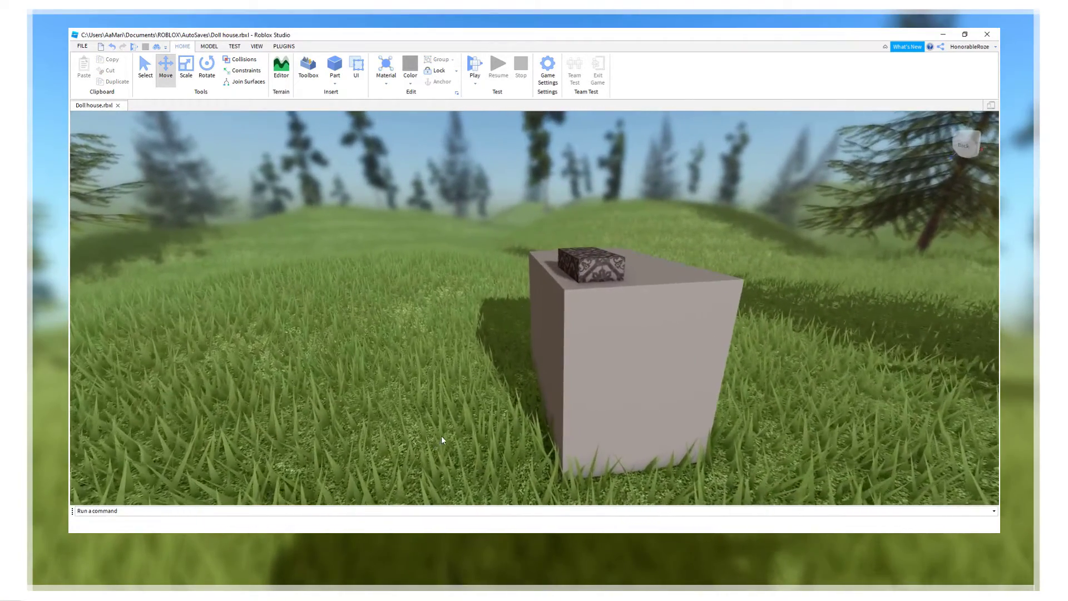
# Show the Properties and Explorer windows again
pyautogui.click(257, 48)
pyautogui.click(116, 70)
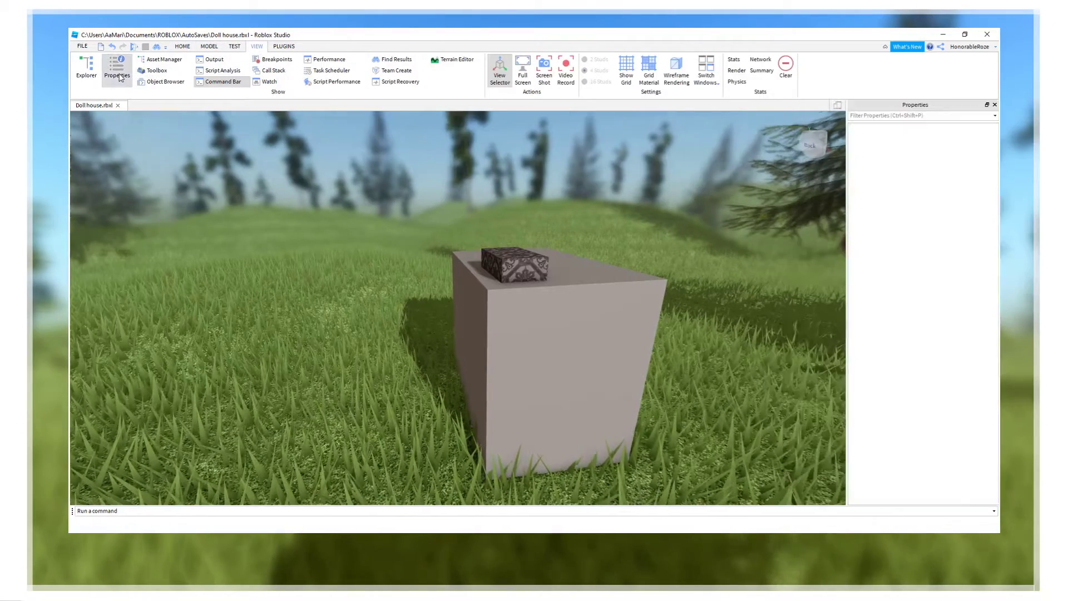
pyautogui.click(86, 70)
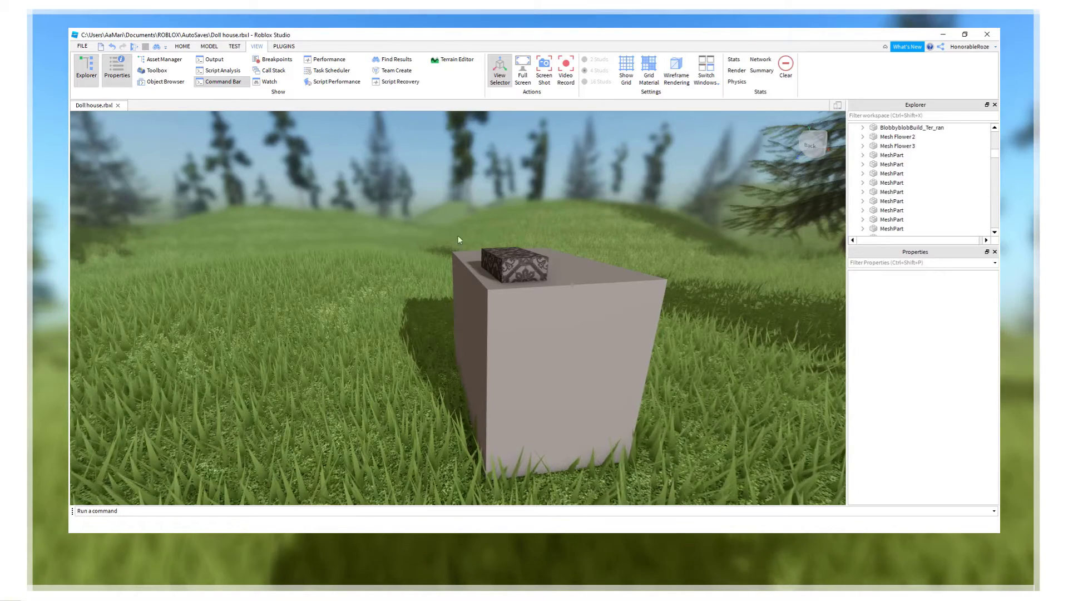
# Copy all six Texture objects from the small floral-patterned block on top of the large block
pyautogui.click(513, 261)
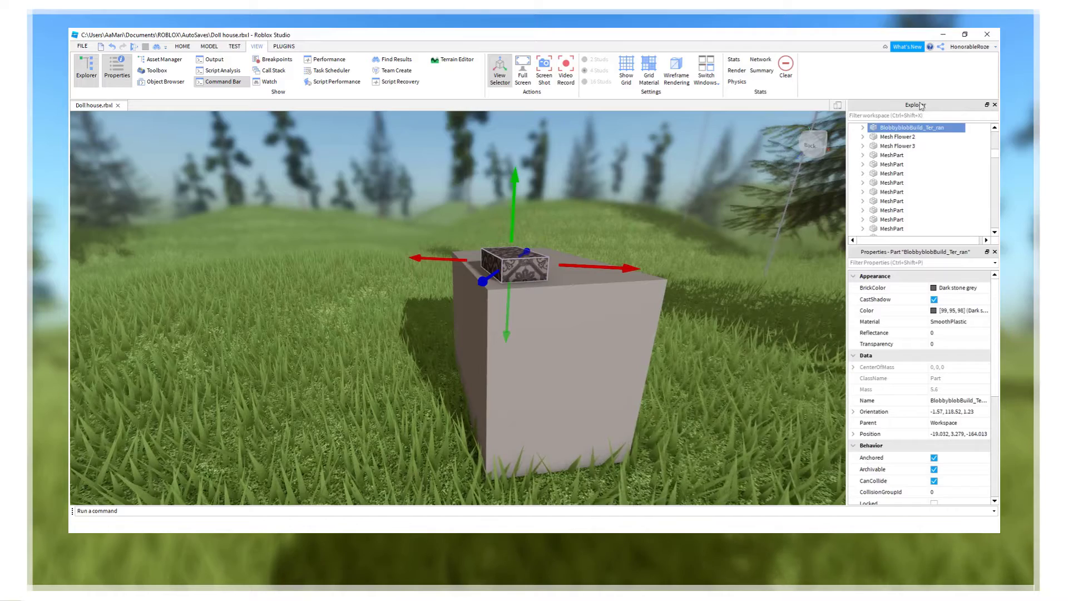
pyautogui.click(862, 129)
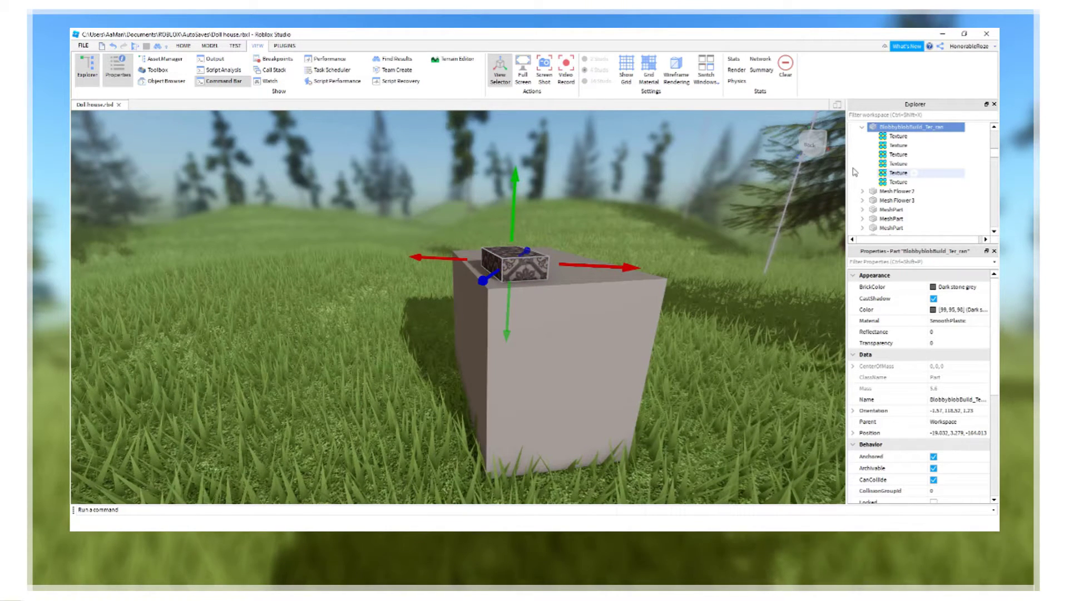
pyautogui.click(891, 138)
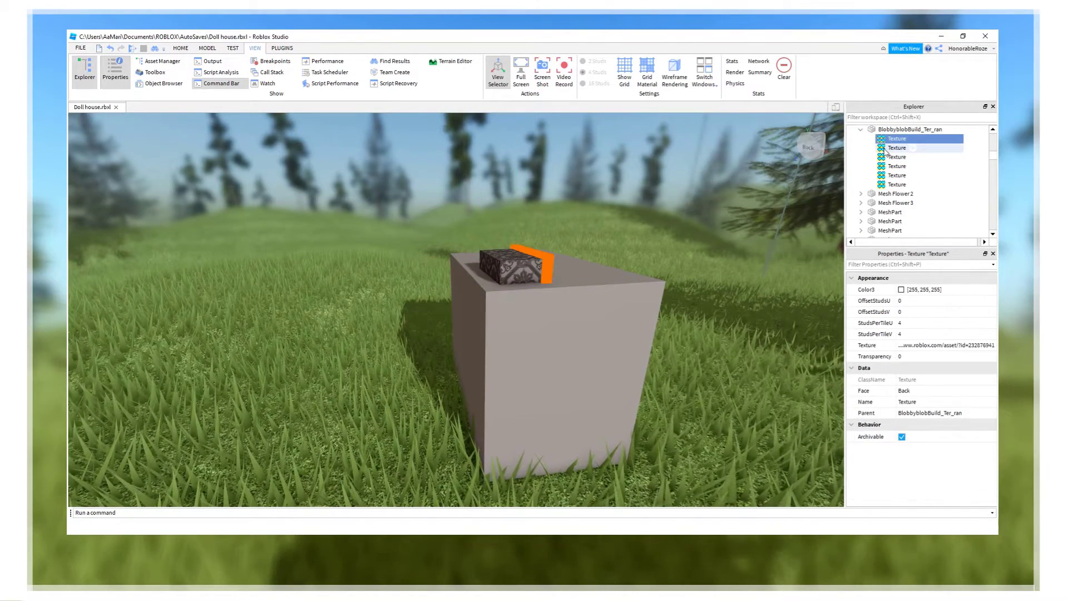
pyautogui.keyDown('shift'); pyautogui.click(892, 184); pyautogui.keyUp('shift')
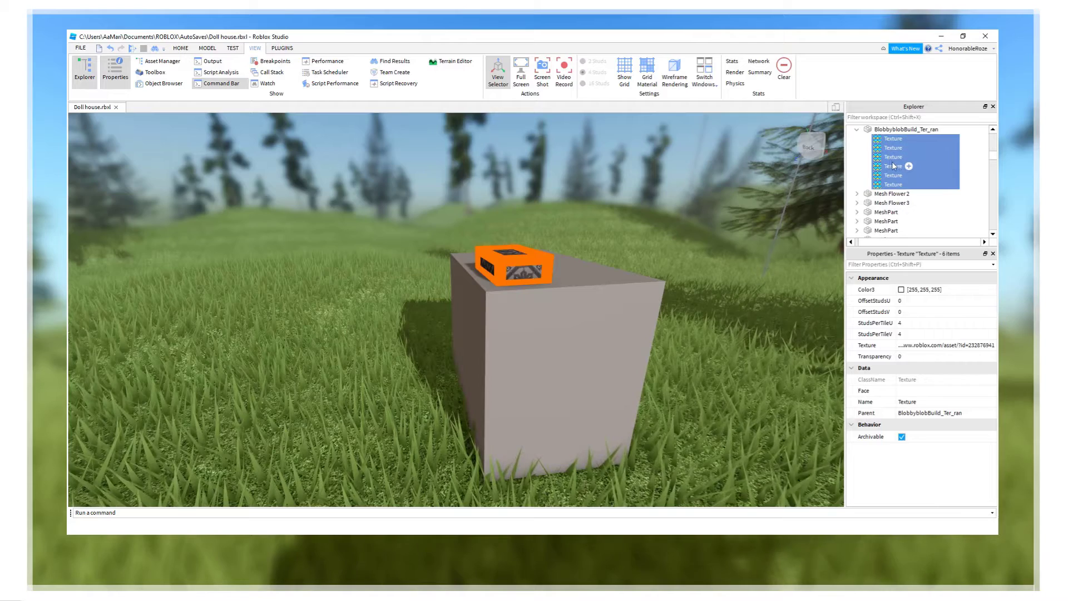
pyautogui.rightClick(889, 157)
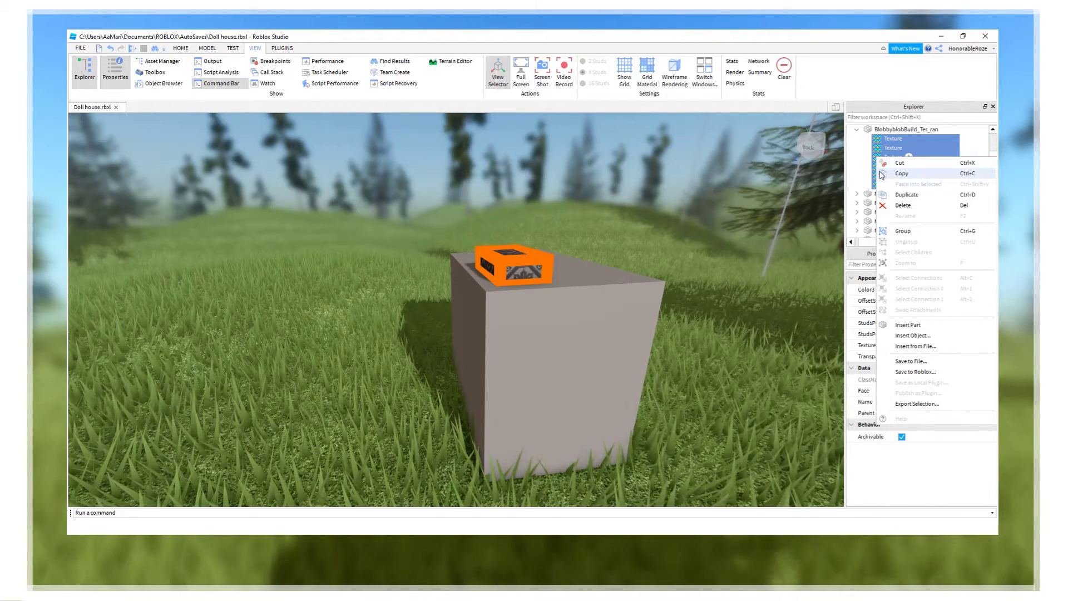
pyautogui.click(901, 173)
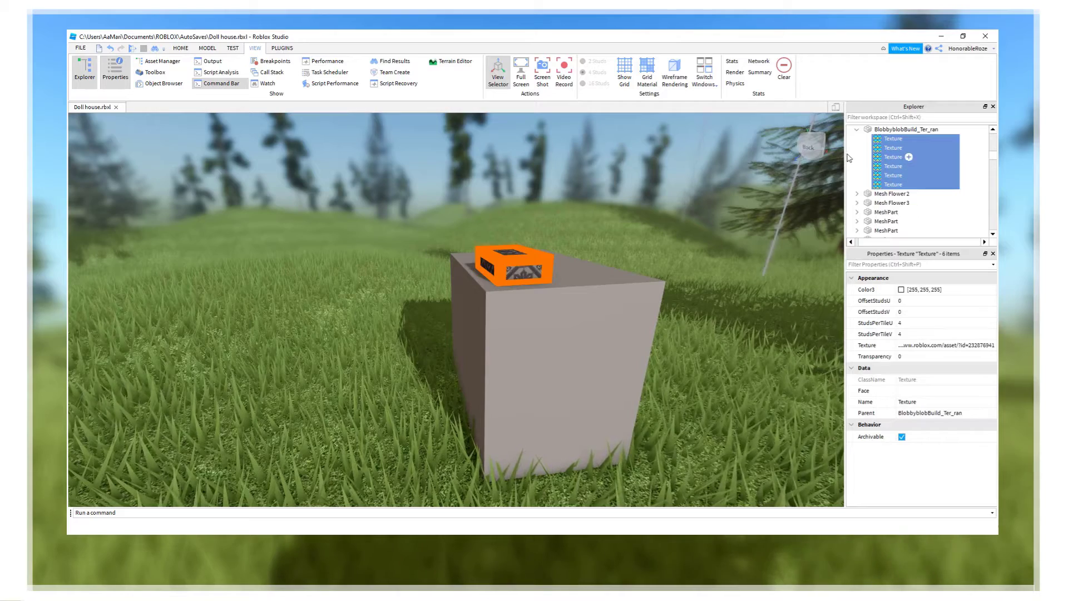
# Paste the copied textures into the large gray block and deselect it
pyautogui.click(702, 348)
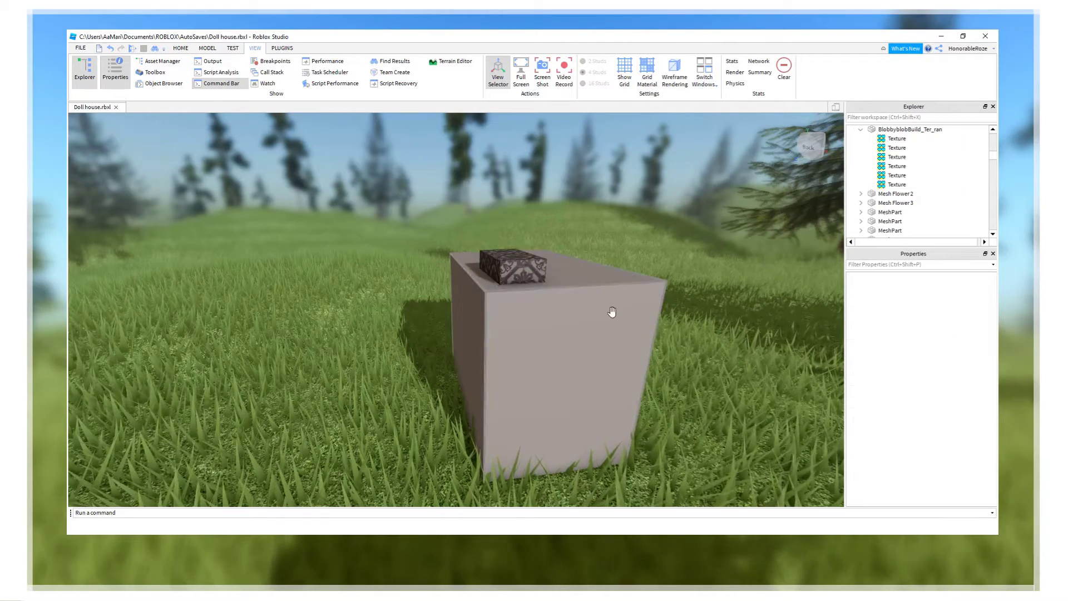
pyautogui.click(506, 316)
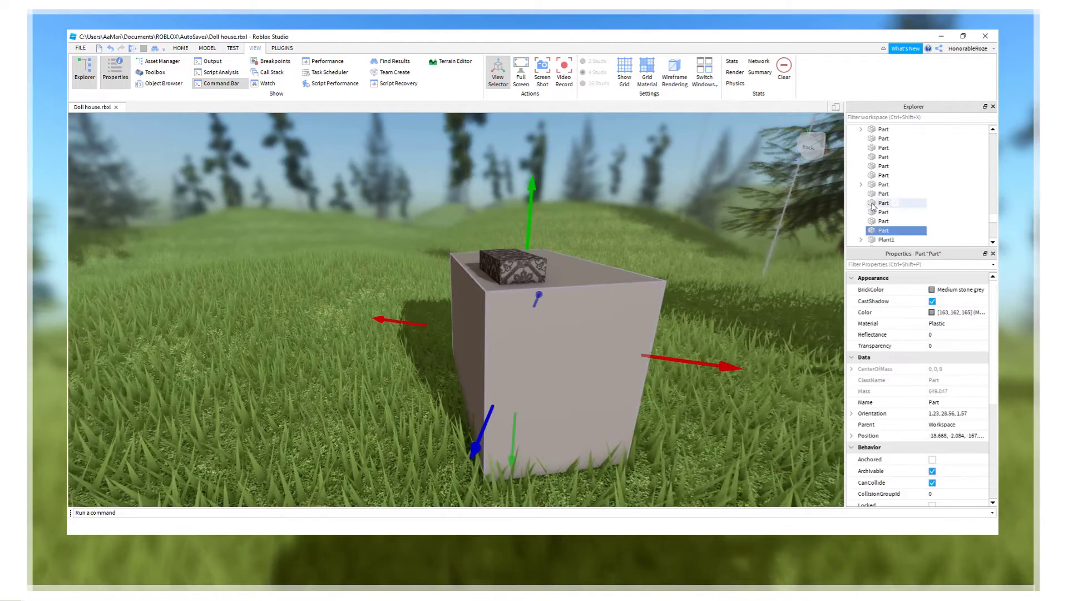
pyautogui.scroll(-1, 871, 207)
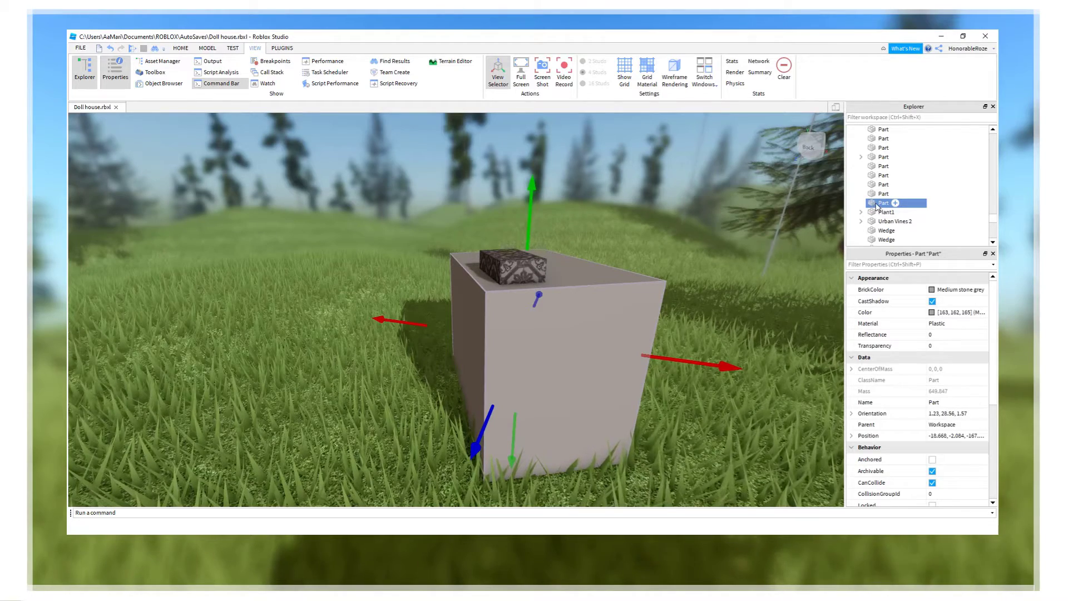
pyautogui.rightClick(878, 205)
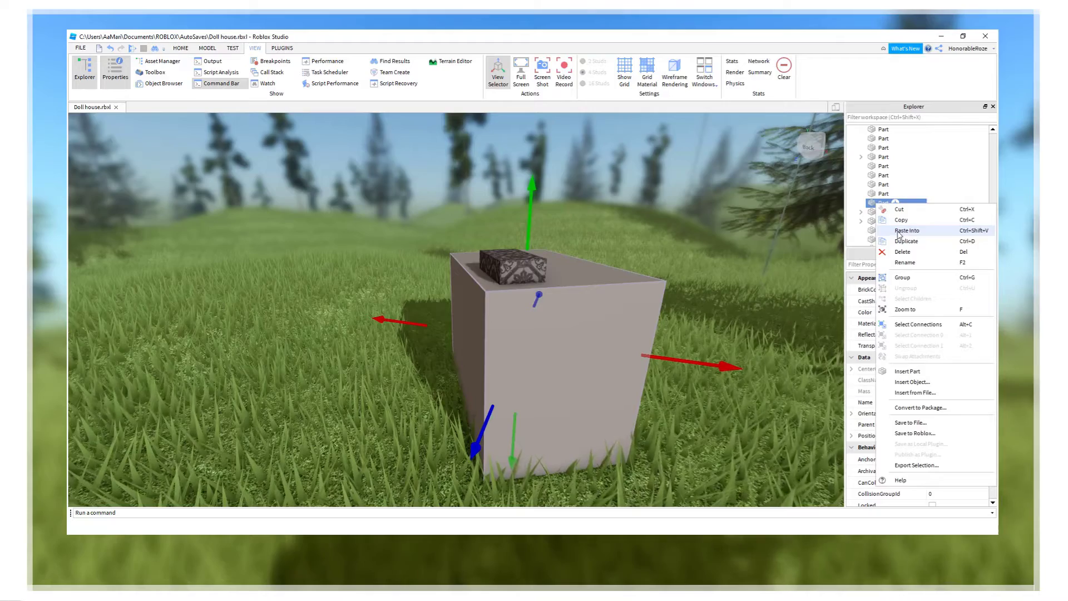
pyautogui.click(921, 231)
pyautogui.click(675, 389)
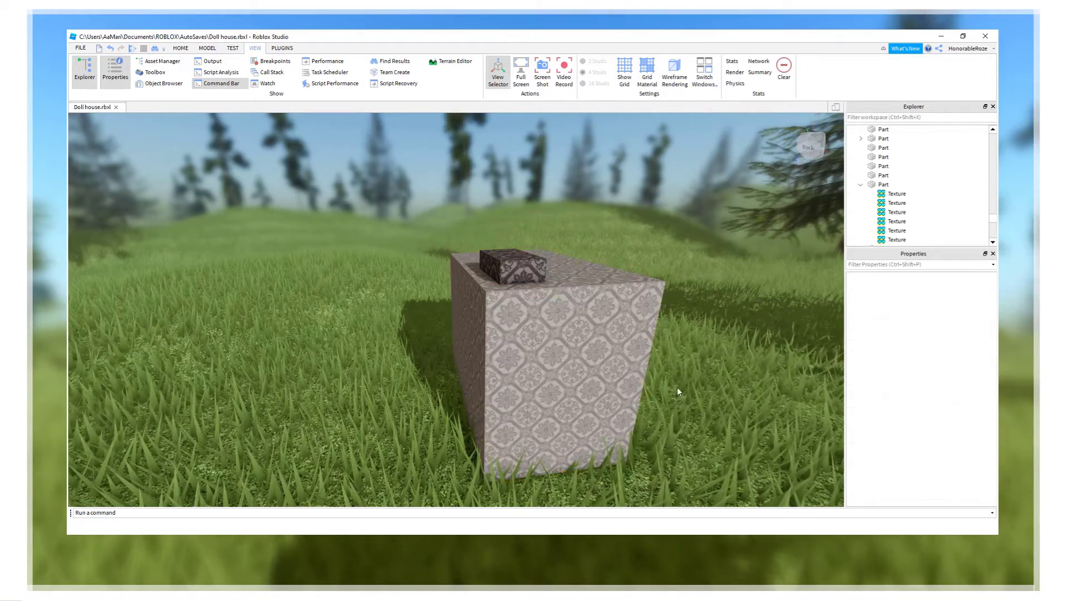
# Try out the transparency of all six textures on the large block and return it to 0
pyautogui.moveTo(682, 376); pyautogui.dragTo(396, 355, button='right')
pyautogui.click(504, 326)
pyautogui.moveTo(574, 362); pyautogui.dragTo(810, 337, button='right')
pyautogui.click(949, 345)
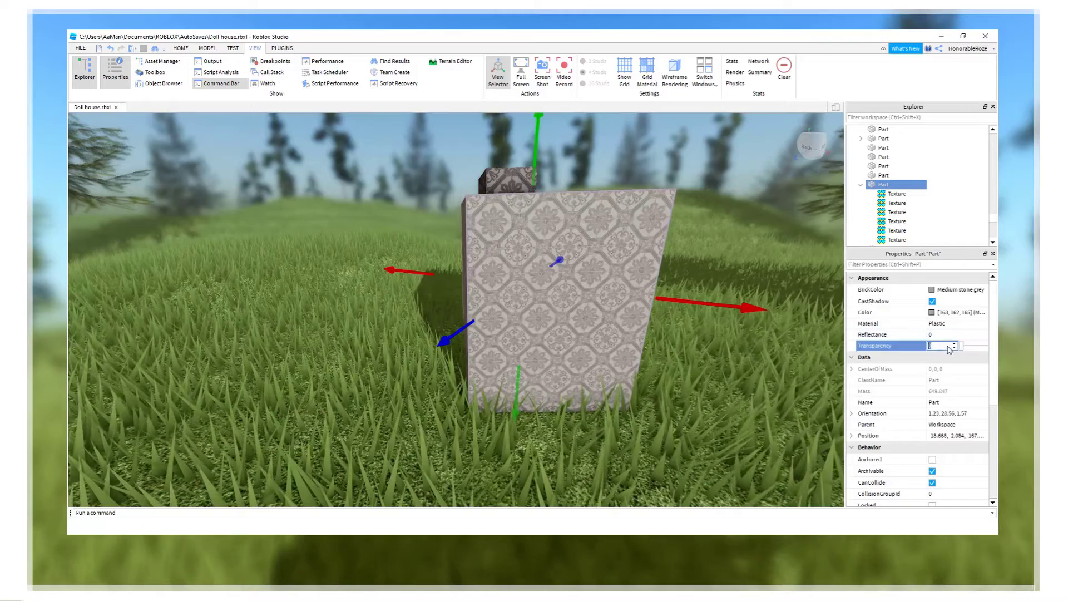
pyautogui.click(897, 193)
pyautogui.keyDown('shift'); pyautogui.click(895, 240); pyautogui.keyUp('shift')
pyautogui.scroll(-1, 890, 234)
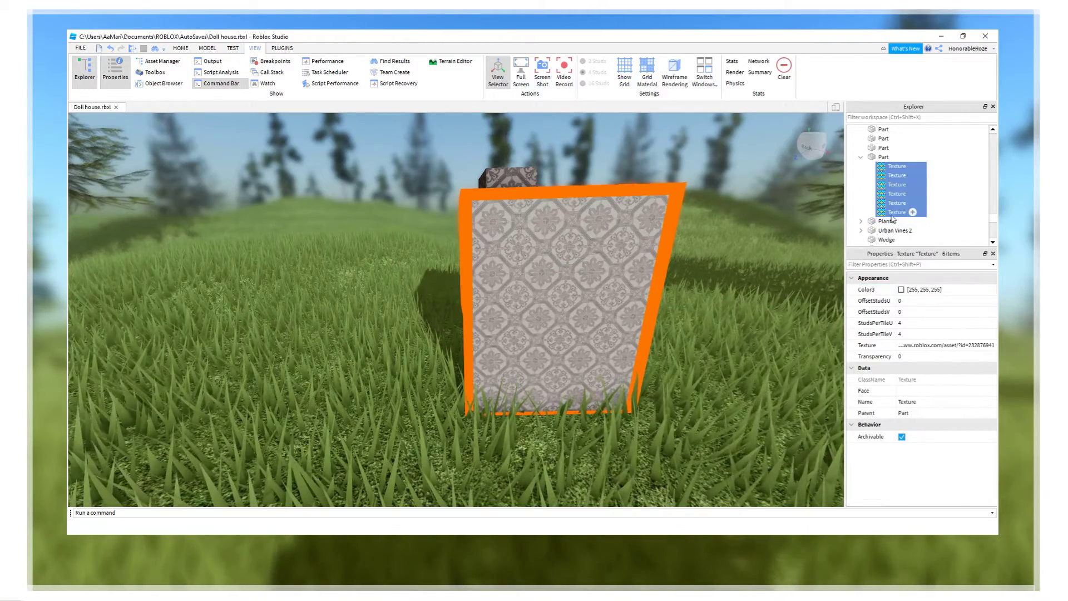
pyautogui.click(932, 356)
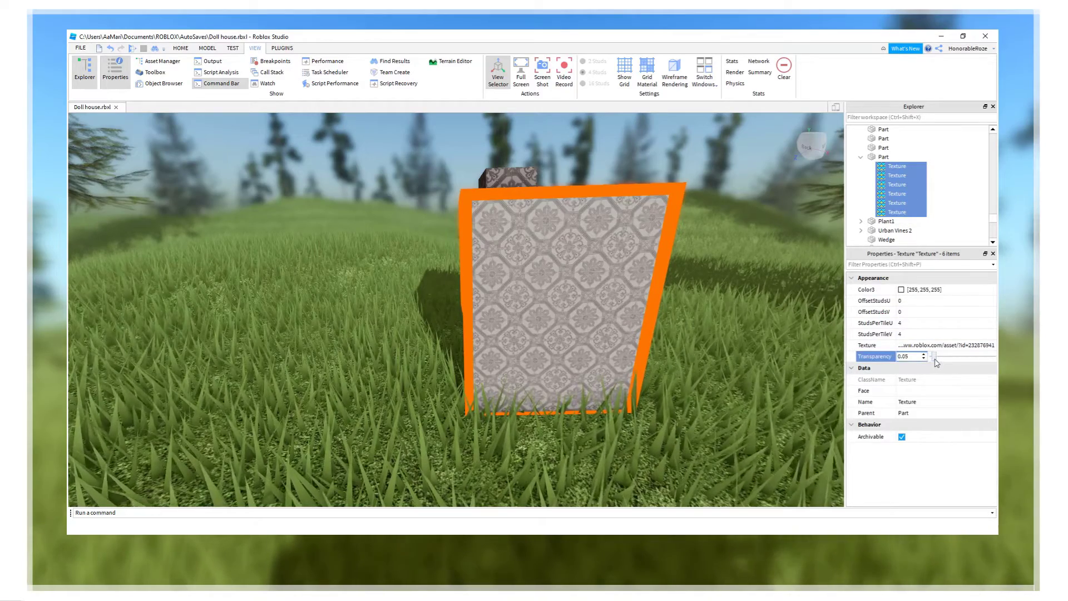
pyautogui.moveTo(968, 365); pyautogui.dragTo(924, 375)
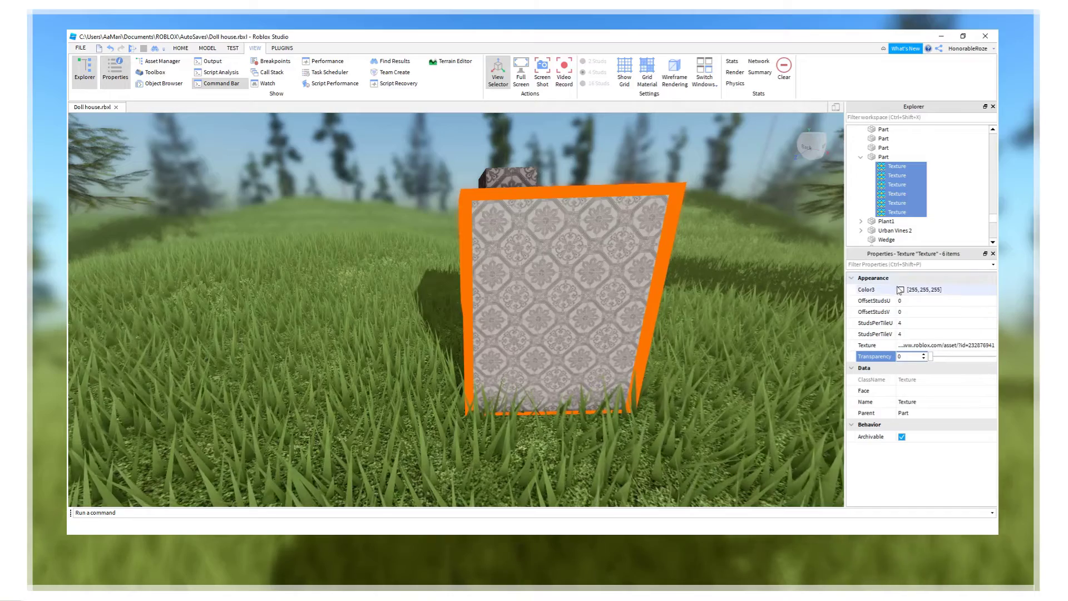
# Recolor the large textured block to the beige tone with RGB 159, 149, 132
pyautogui.click(884, 156)
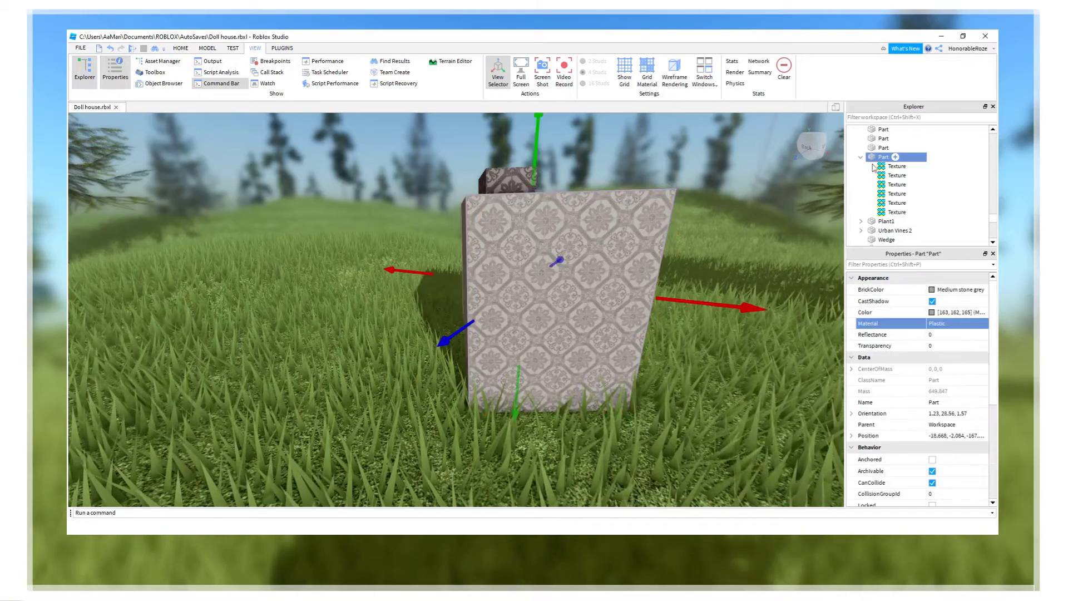
pyautogui.click(916, 313)
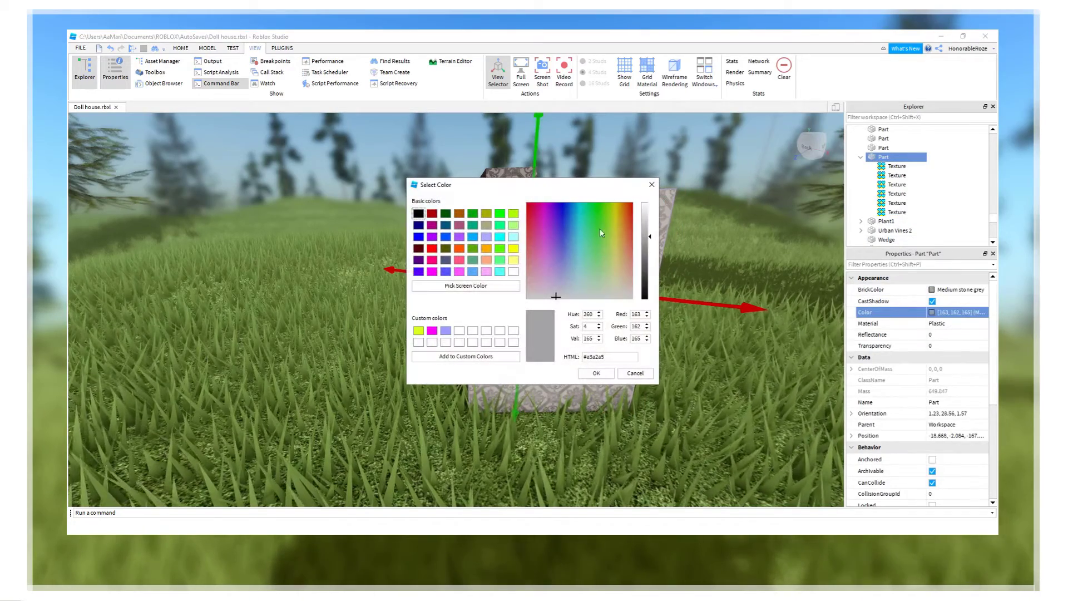
pyautogui.moveTo(529, 185); pyautogui.dragTo(250, 160)
pyautogui.moveTo(285, 264); pyautogui.dragTo(344, 258)
pyautogui.moveTo(367, 210)
pyautogui.mouseDown()
pyautogui.moveTo(366, 195)
pyautogui.moveTo(362, 274)
pyautogui.moveTo(362, 161)
pyautogui.moveTo(354, 266)
pyautogui.moveTo(354, 202)
pyautogui.moveTo(354, 243)
pyautogui.moveTo(355, 217)
pyautogui.mouseUp()
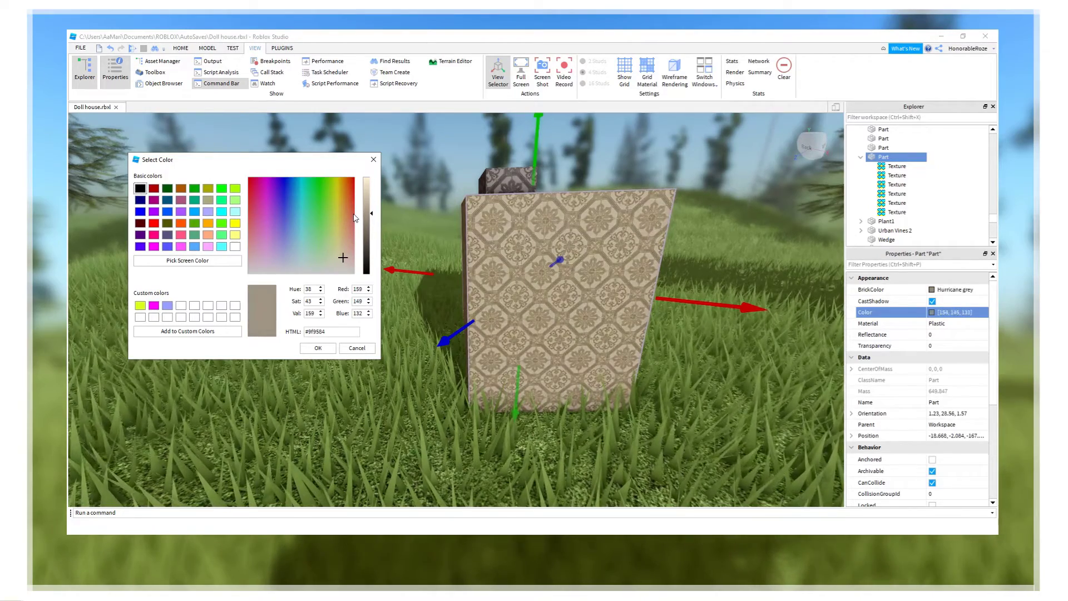
pyautogui.click(319, 349)
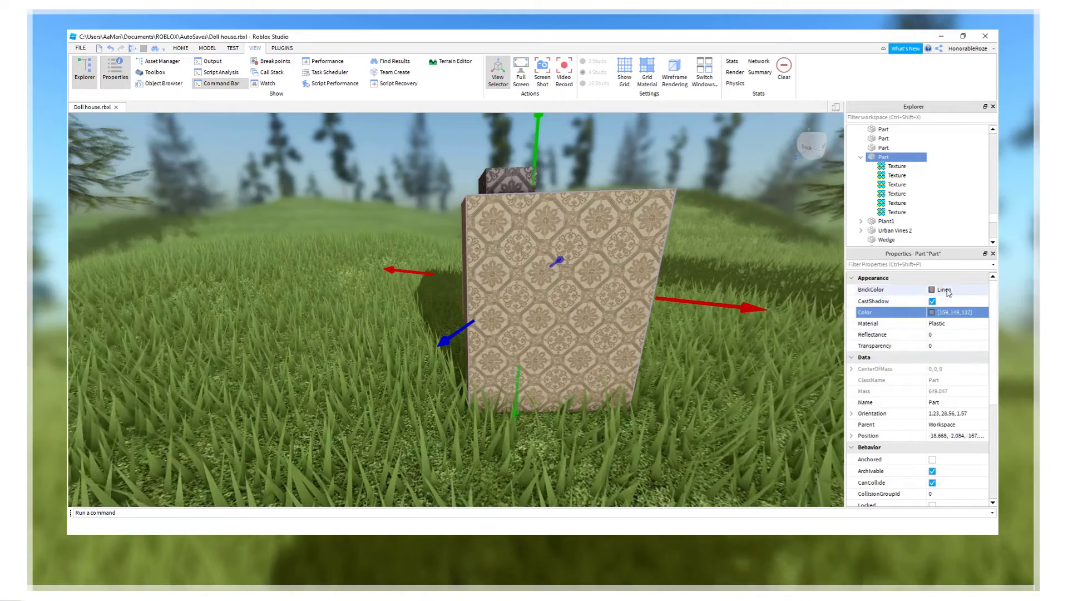
# Try out a higher reflectance on the large textured block and return it to 0
pyautogui.click(957, 335)
pyautogui.moveTo(960, 338); pyautogui.dragTo(985, 334)
pyautogui.click(953, 336)
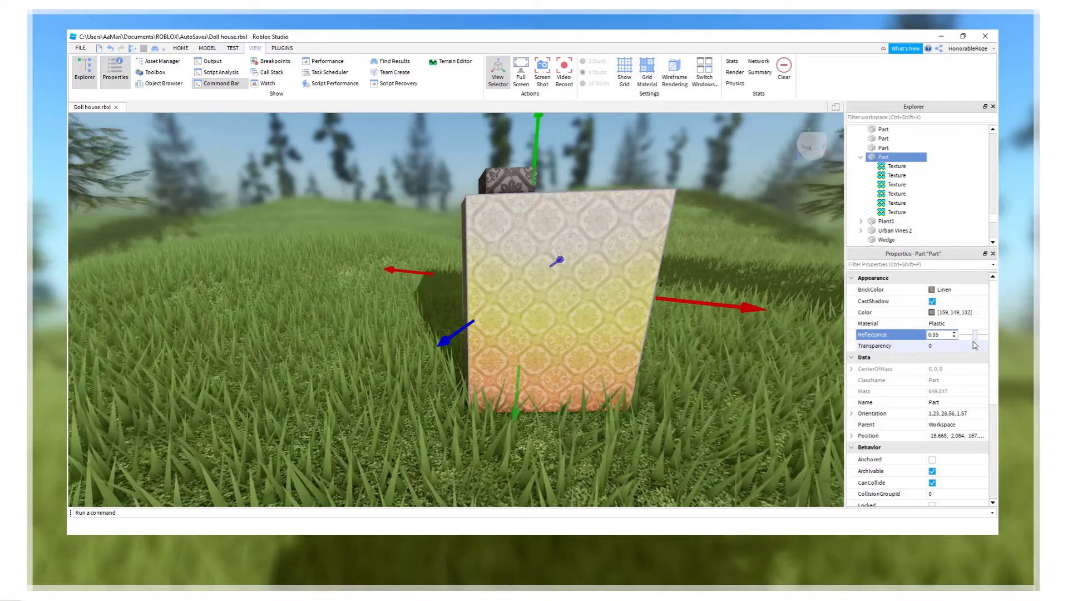
pyautogui.click(954, 332)
pyautogui.click(954, 336)
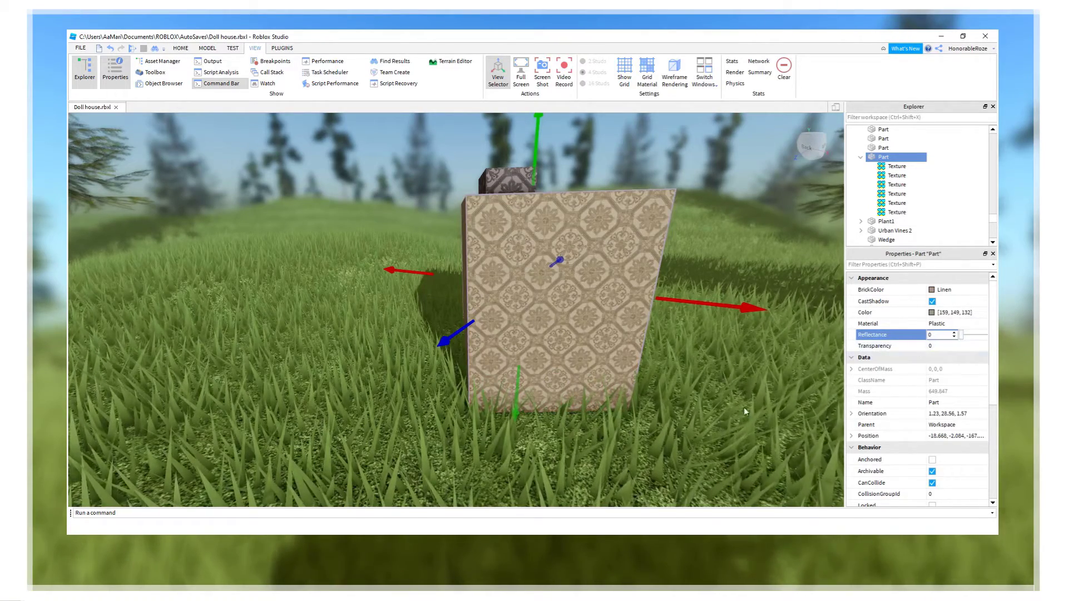
# Deselect the block, collapse the ribbon and hide the Explorer and Properties windows
pyautogui.click(710, 429)
pyautogui.scroll(3, 709, 429)
pyautogui.moveTo(709, 430); pyautogui.dragTo(712, 425, button='right')
pyautogui.scroll(-2, 711, 425)
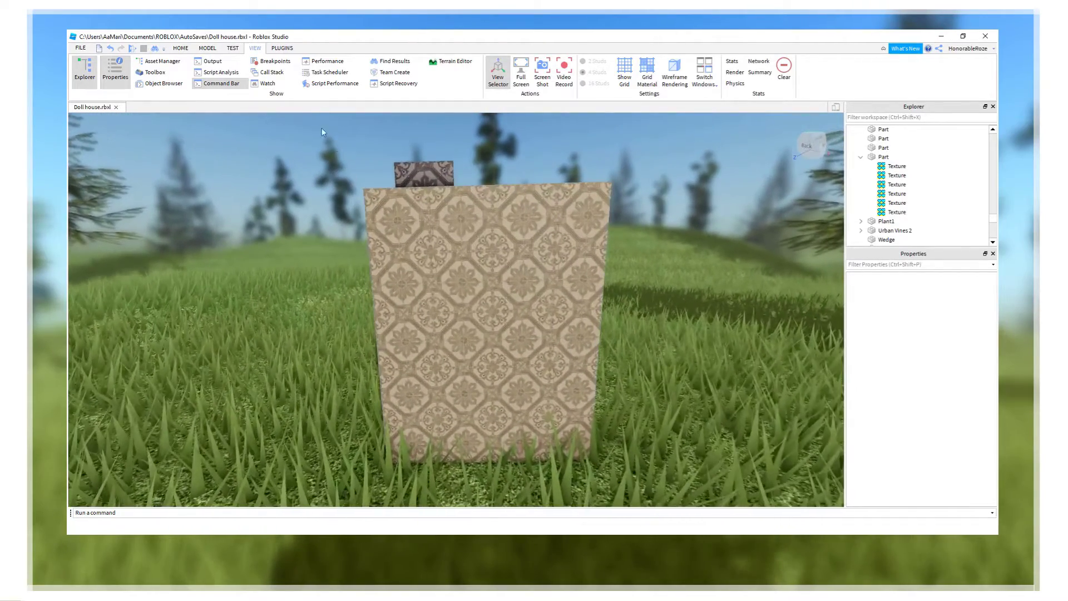
pyautogui.doubleClick(255, 49)
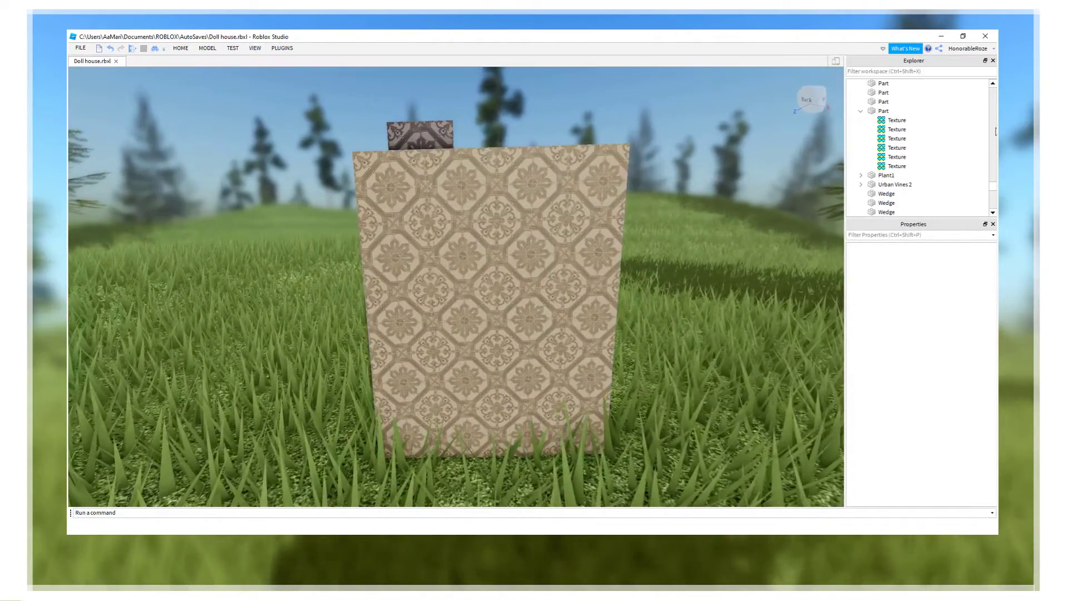
pyautogui.click(992, 61)
pyautogui.click(993, 61)
# Examine the recolored textured block from several angles and distances
pyautogui.scroll(-2, 763, 443)
pyautogui.moveTo(763, 443); pyautogui.dragTo(765, 448, button='right')
pyautogui.scroll(2, 765, 448)
pyautogui.press('d')
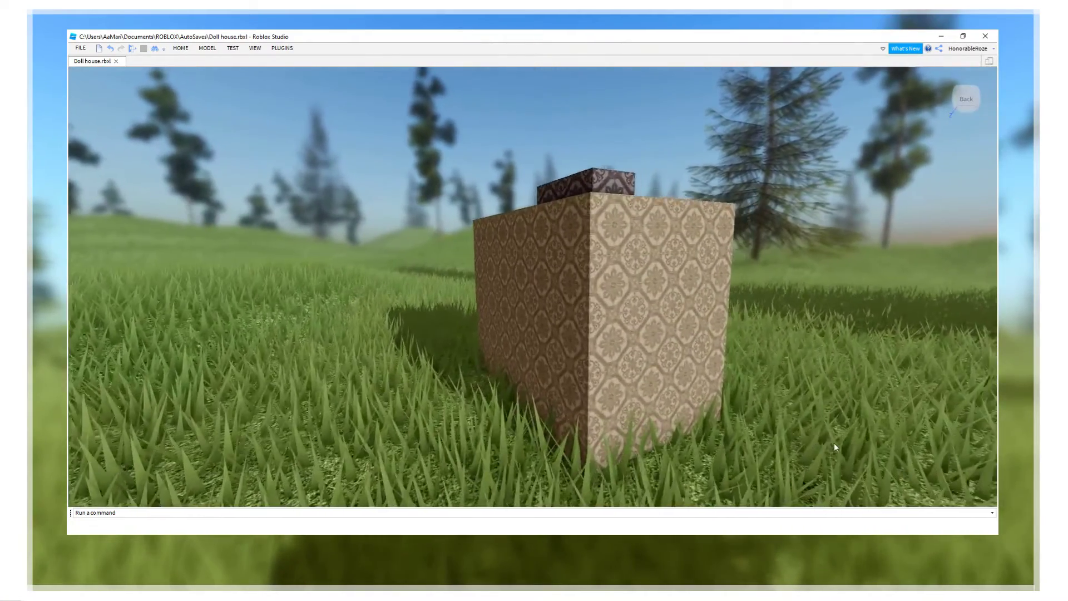
pyautogui.moveTo(833, 444); pyautogui.dragTo(833, 442, button='right')
pyautogui.scroll(-2, 833, 442)
pyautogui.scroll(-1, 833, 443)
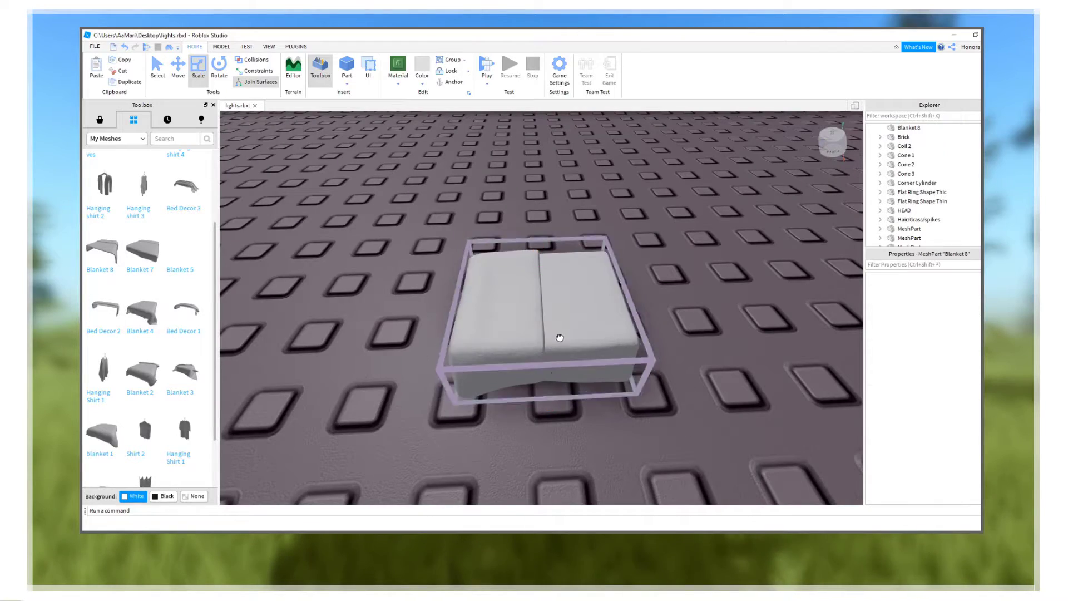
# In the lights.rbxl place, move the Blanket 8 mesh onto the bed in the room
pyautogui.scroll(5, 523, 357)
pyautogui.moveTo(523, 356); pyautogui.dragTo(477, 259)
pyautogui.scroll(-5, 478, 259)
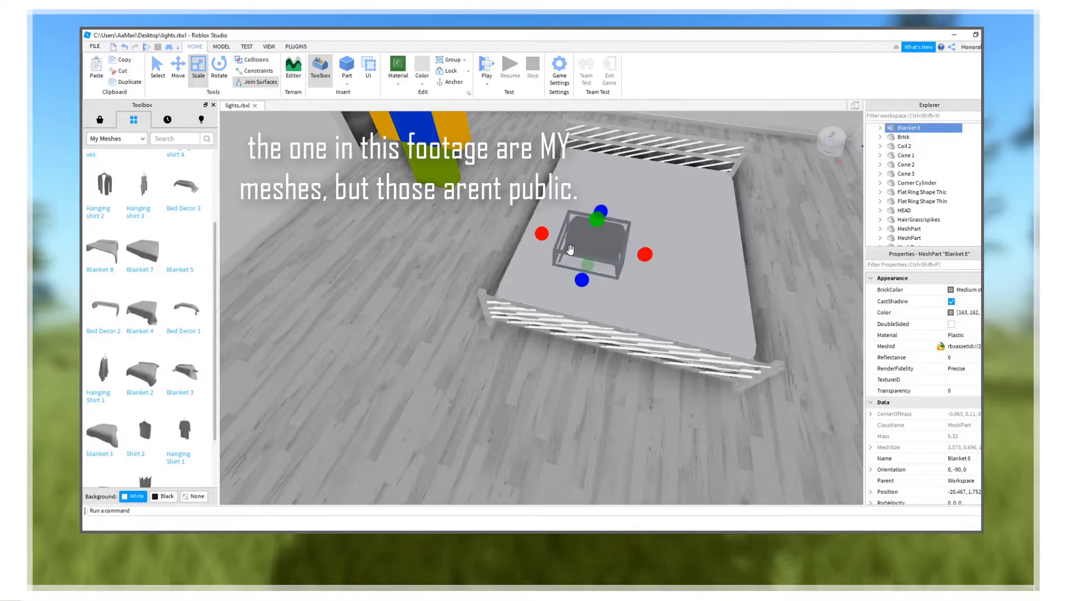
# Scale the Blanket 8 mesh sideways to stretch it across the width of the bed
pyautogui.scroll(3, 570, 248)
pyautogui.moveTo(570, 249); pyautogui.dragTo(470, 205, button='right')
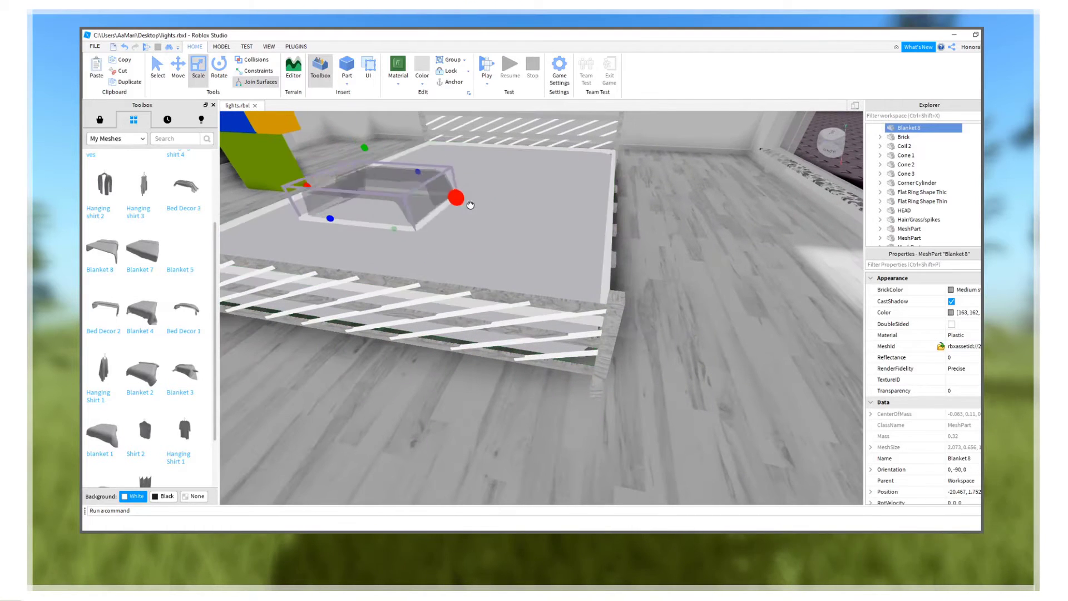
pyautogui.moveTo(470, 205); pyautogui.dragTo(662, 210)
pyautogui.moveTo(662, 211); pyautogui.dragTo(663, 210, button='right')
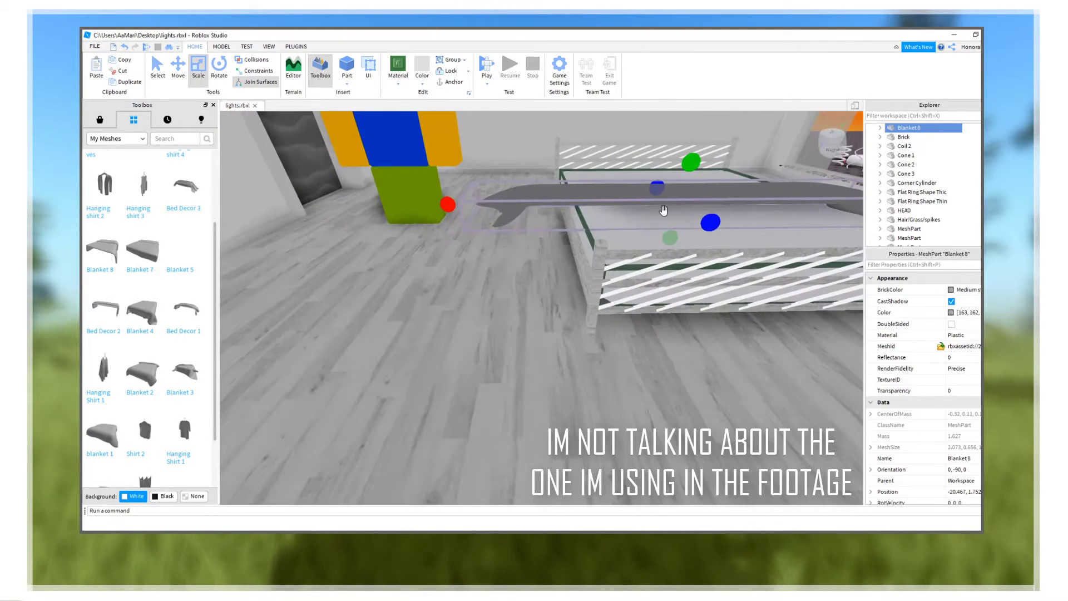
pyautogui.moveTo(661, 240); pyautogui.dragTo(667, 246)
pyautogui.moveTo(446, 229); pyautogui.dragTo(506, 229)
pyautogui.moveTo(506, 229); pyautogui.dragTo(533, 327, button='right')
pyautogui.scroll(-5, 533, 326)
pyautogui.scroll(2, 534, 351)
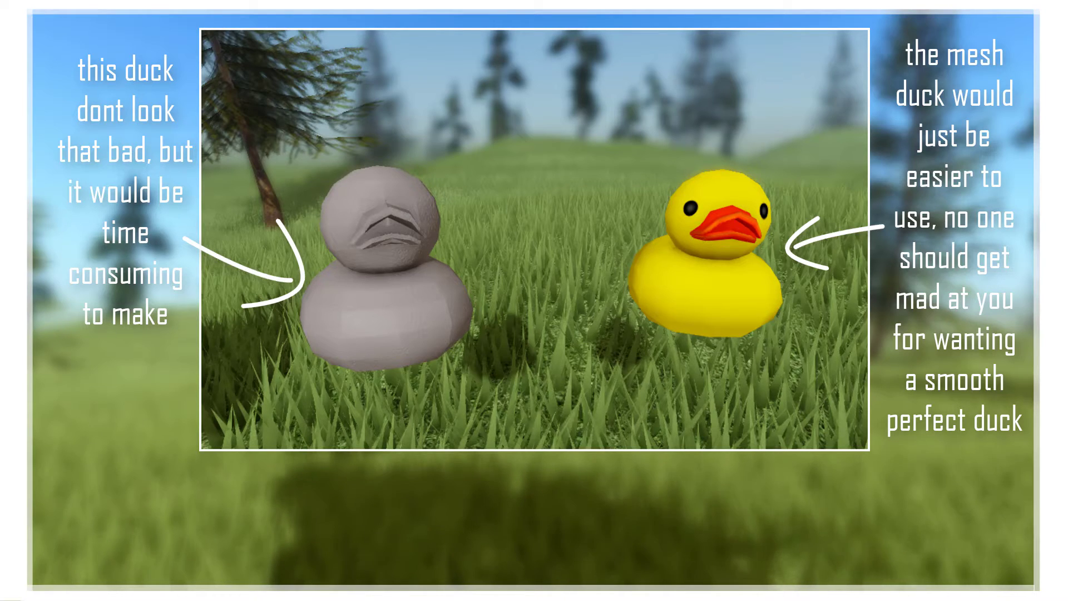
# In the Doll house.rbxl place, stretch the yellow duck mesh repeatedly in height and width with the Scale tool
pyautogui.moveTo(544, 191); pyautogui.dragTo(508, 55)
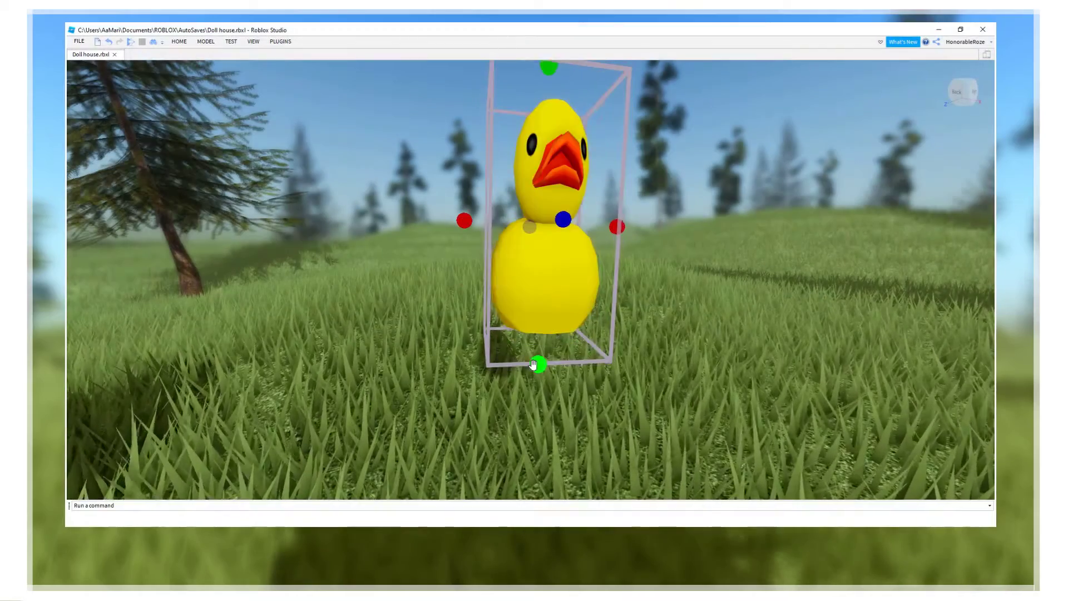
pyautogui.moveTo(539, 362); pyautogui.dragTo(540, 437)
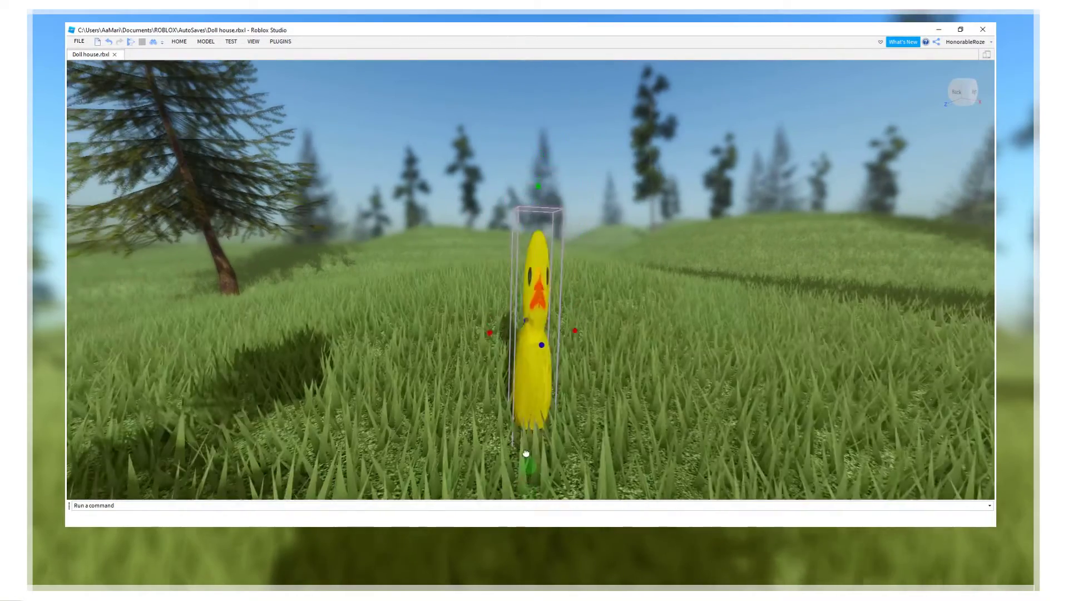
pyautogui.moveTo(525, 453); pyautogui.dragTo(534, 301, button='right')
pyautogui.moveTo(549, 275); pyautogui.dragTo(835, 334)
pyautogui.scroll(-3, 796, 341)
pyautogui.scroll(2, 796, 340)
pyautogui.moveTo(581, 195); pyautogui.dragTo(577, 147)
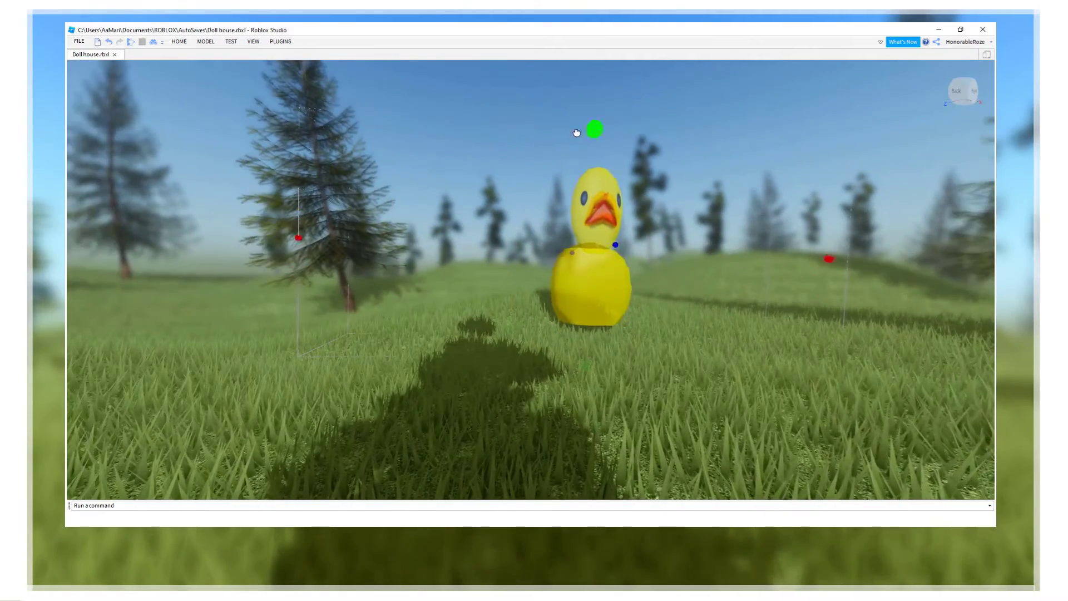
pyautogui.moveTo(576, 148); pyautogui.dragTo(498, 274, button='right')
pyautogui.moveTo(498, 275); pyautogui.dragTo(888, 334)
pyautogui.moveTo(888, 334); pyautogui.dragTo(748, 288, button='right')
pyautogui.click(536, 452)
# Open the Toolbox inventory and insert the mesh pack onto the flat gray platform
pyautogui.scroll(5, 535, 453)
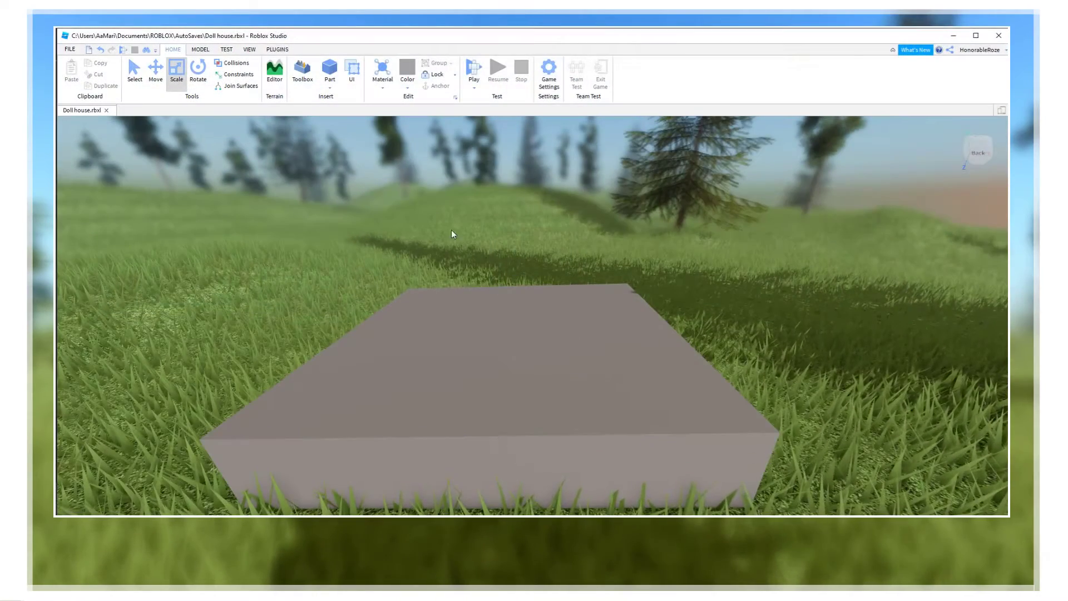
pyautogui.click(302, 73)
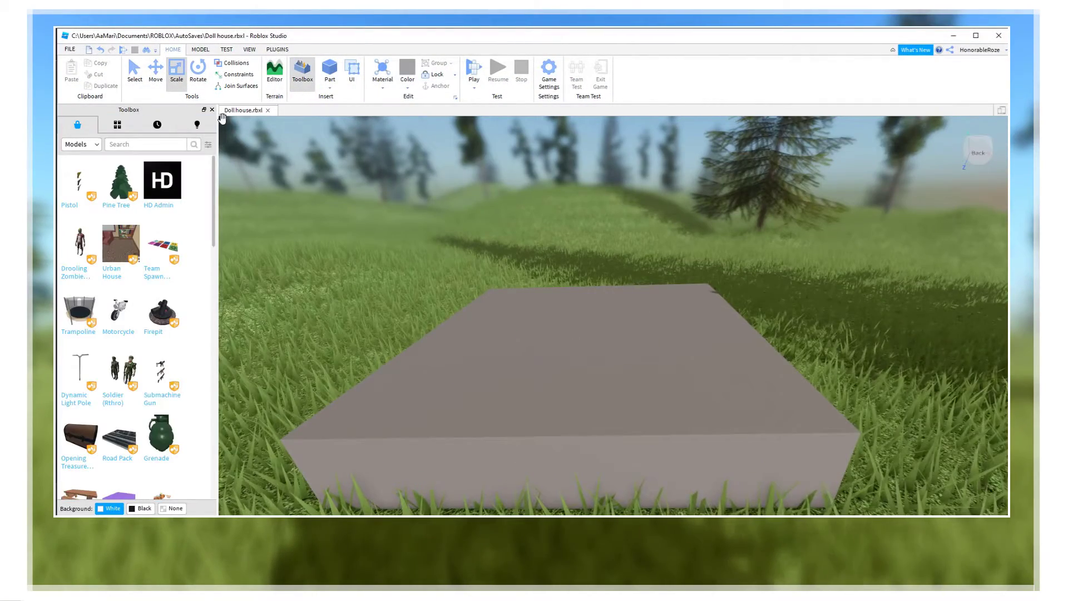
pyautogui.click(117, 127)
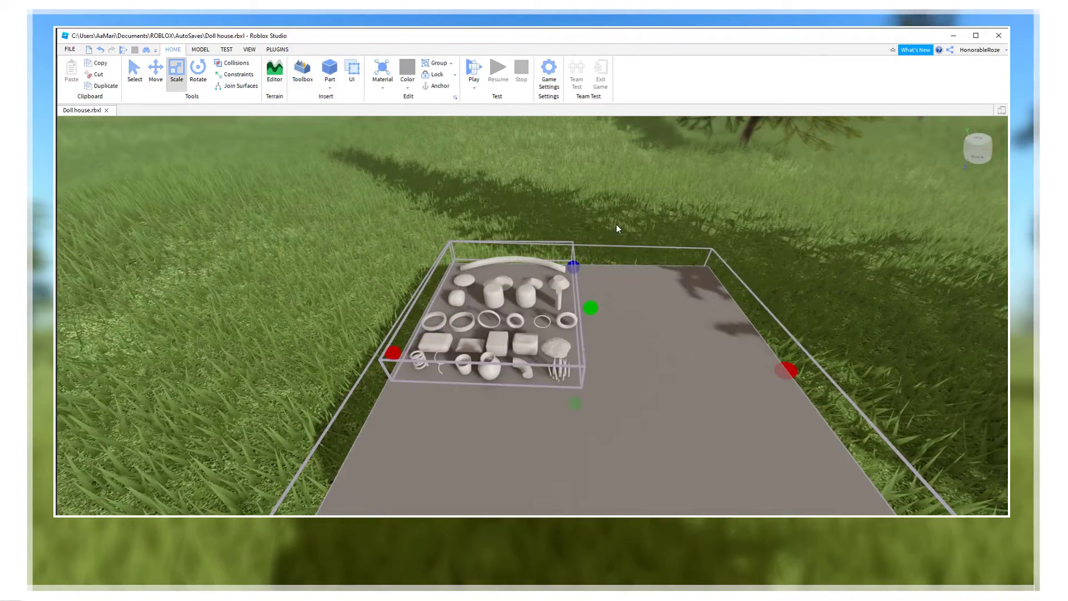
# Ungroup the mesh pack on the gray platform into separate meshes
pyautogui.click(568, 210)
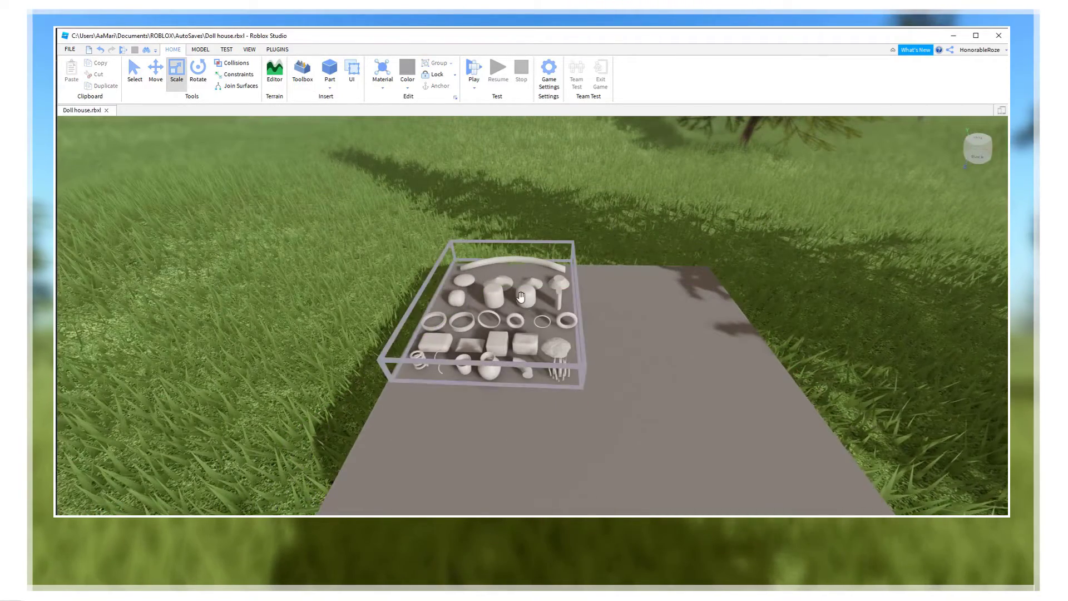
pyautogui.click(521, 296)
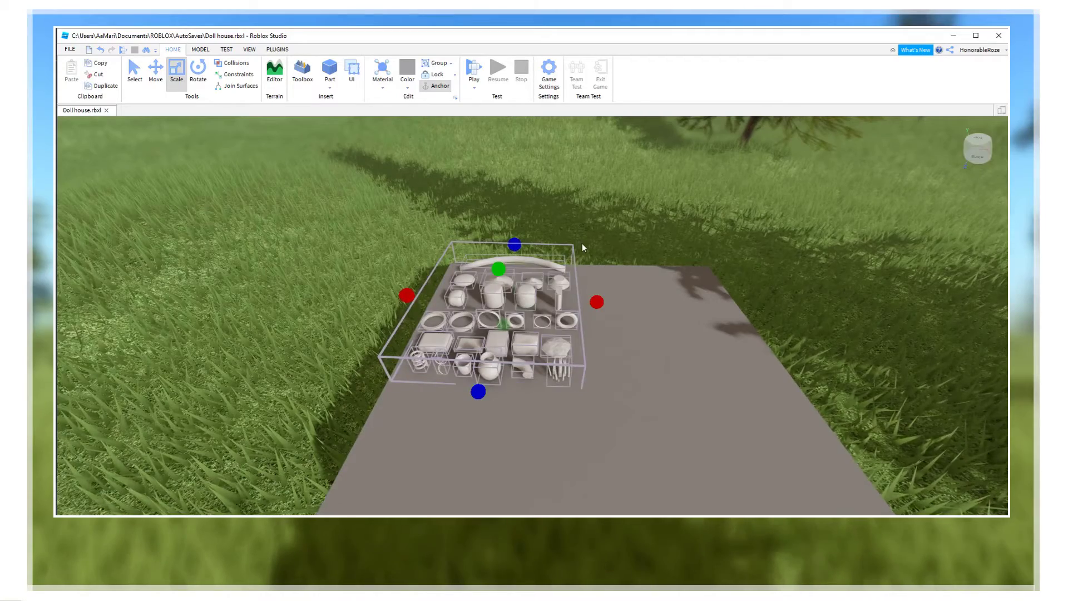
pyautogui.click(583, 246)
pyautogui.scroll(10, 607, 279)
pyautogui.scroll(-6, 584, 328)
pyautogui.scroll(6, 582, 329)
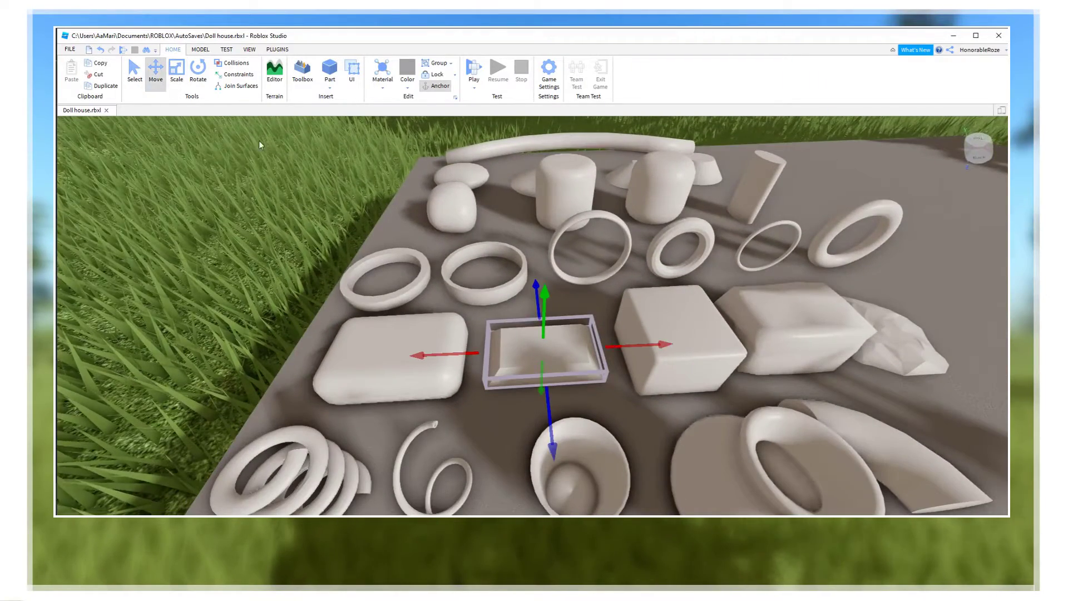
# Move the small bevelled slab mesh out of the pack onto the empty area of the platform as a stand base
pyautogui.moveTo(662, 344); pyautogui.dragTo(605, 319)
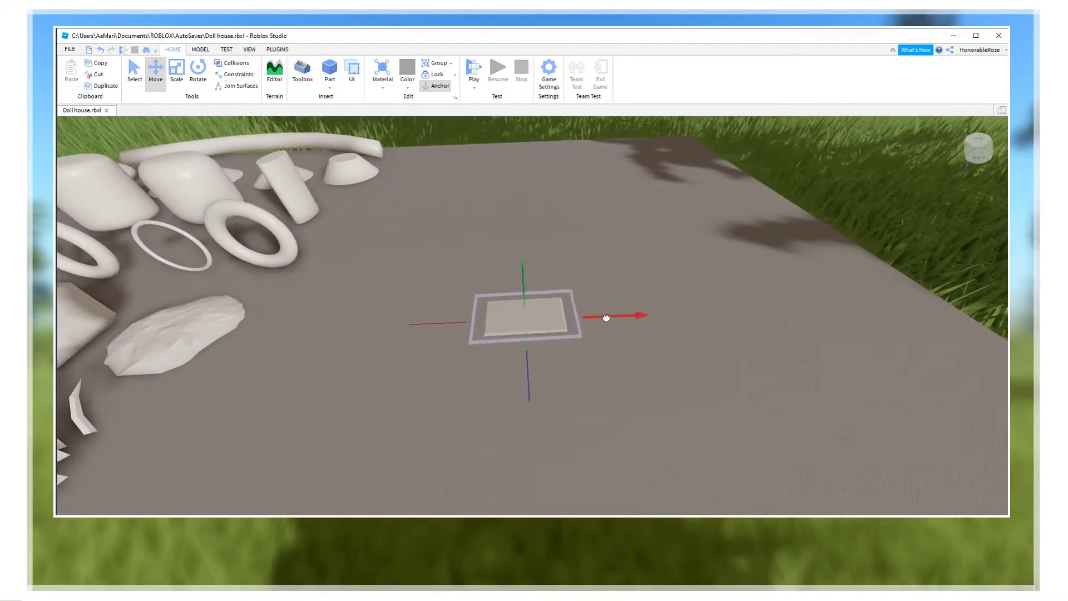
pyautogui.moveTo(534, 261)
pyautogui.mouseDown(button='right')
pyautogui.moveTo(562, 269)
pyautogui.moveTo(541, 246)
pyautogui.mouseUp(button='right')
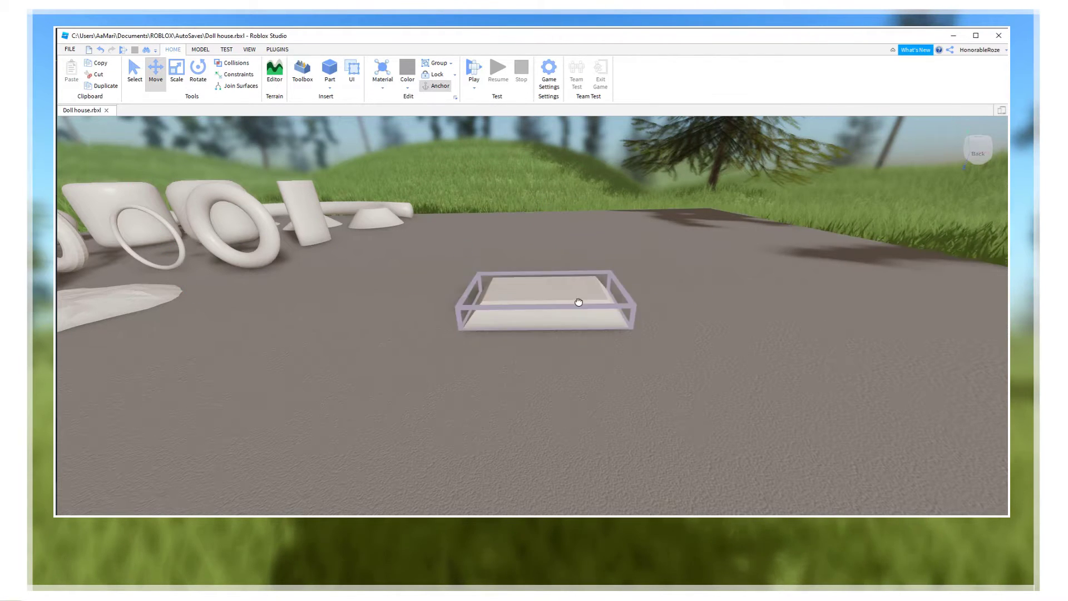
pyautogui.press('a')
pyautogui.press('w')
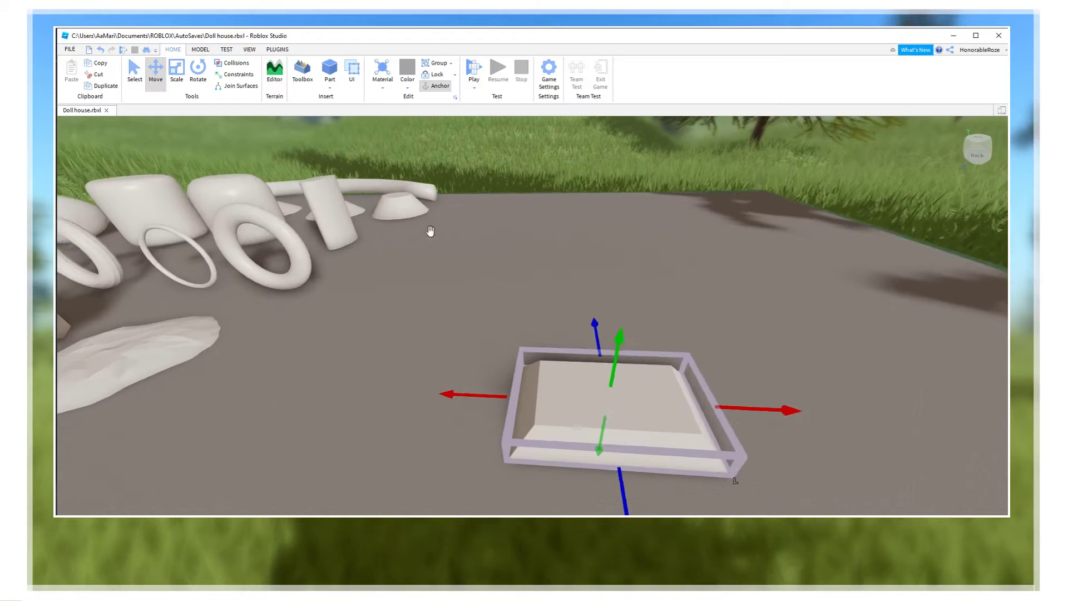
# Insert a block part and place it over the bevelled slab
pyautogui.click(328, 67)
pyautogui.click(875, 238)
pyautogui.moveTo(432, 174); pyautogui.dragTo(553, 374)
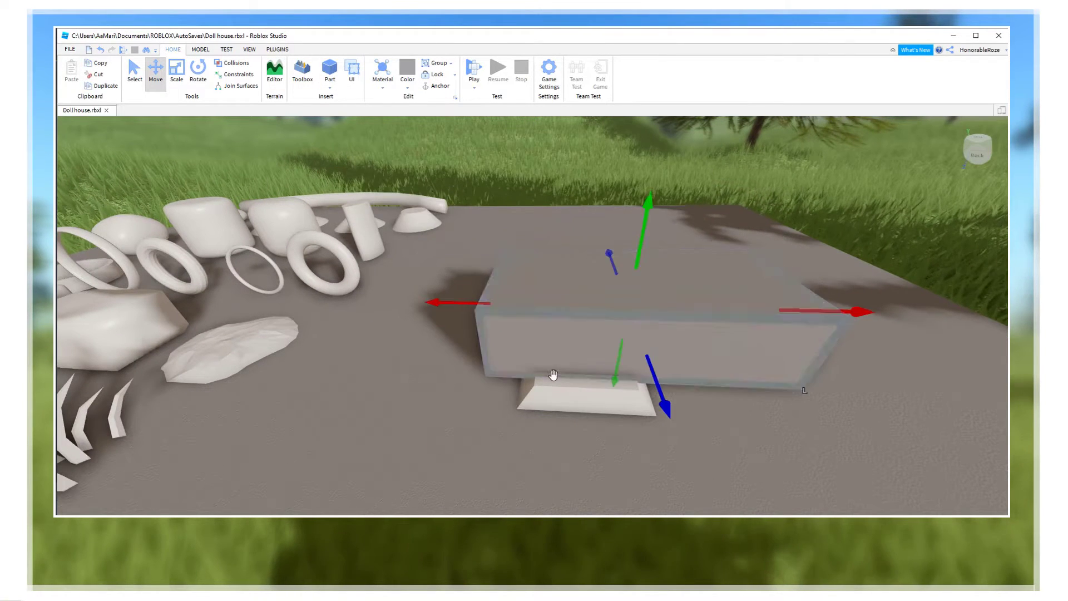
# Scale the block down into a narrow upright post standing on the bevelled base
pyautogui.hotkey('ctrl', '3')
pyautogui.moveTo(792, 310); pyautogui.dragTo(624, 345)
pyautogui.moveTo(477, 301); pyautogui.dragTo(546, 312)
pyautogui.moveTo(547, 312); pyautogui.dragTo(546, 312, button='right')
pyautogui.moveTo(415, 182); pyautogui.dragTo(593, 243)
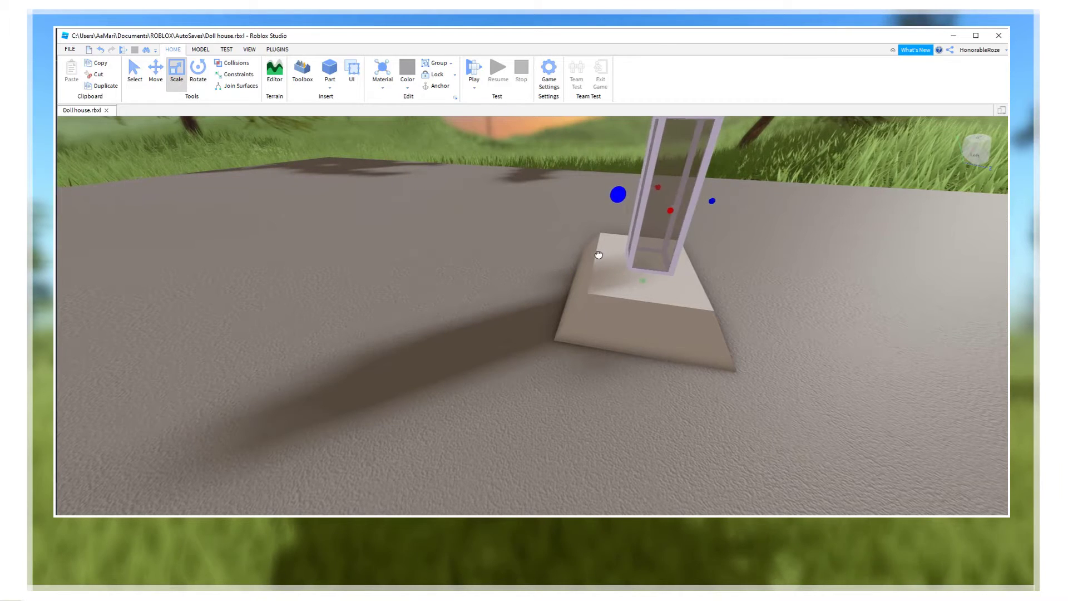
# Center the post on the bevelled base and color it white to match the base
pyautogui.click(154, 81)
pyautogui.moveTo(739, 203); pyautogui.dragTo(722, 220, button='right')
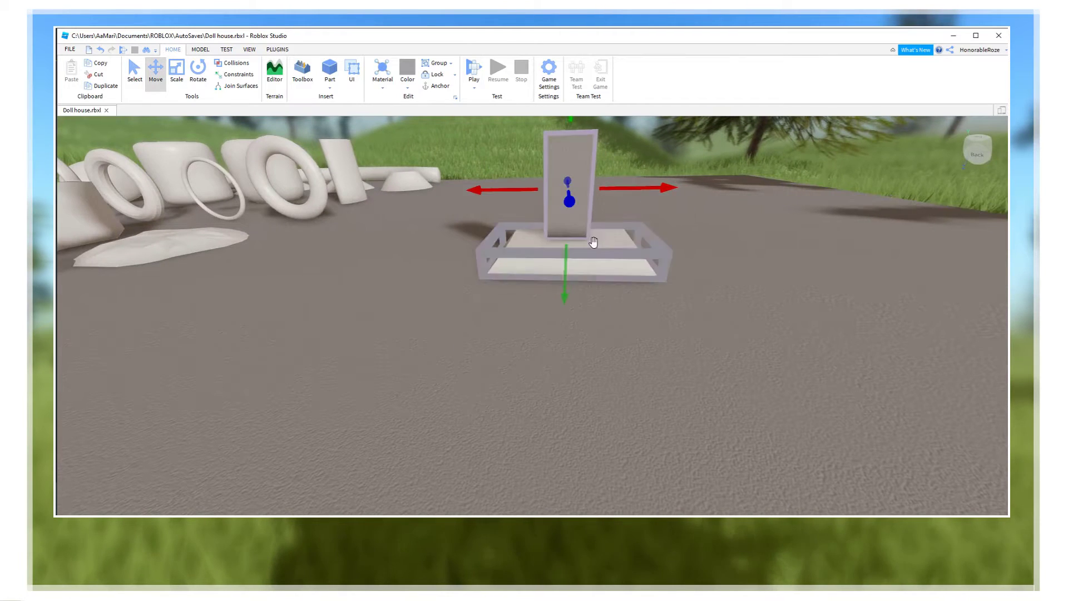
pyautogui.click(412, 89)
pyautogui.click(564, 261)
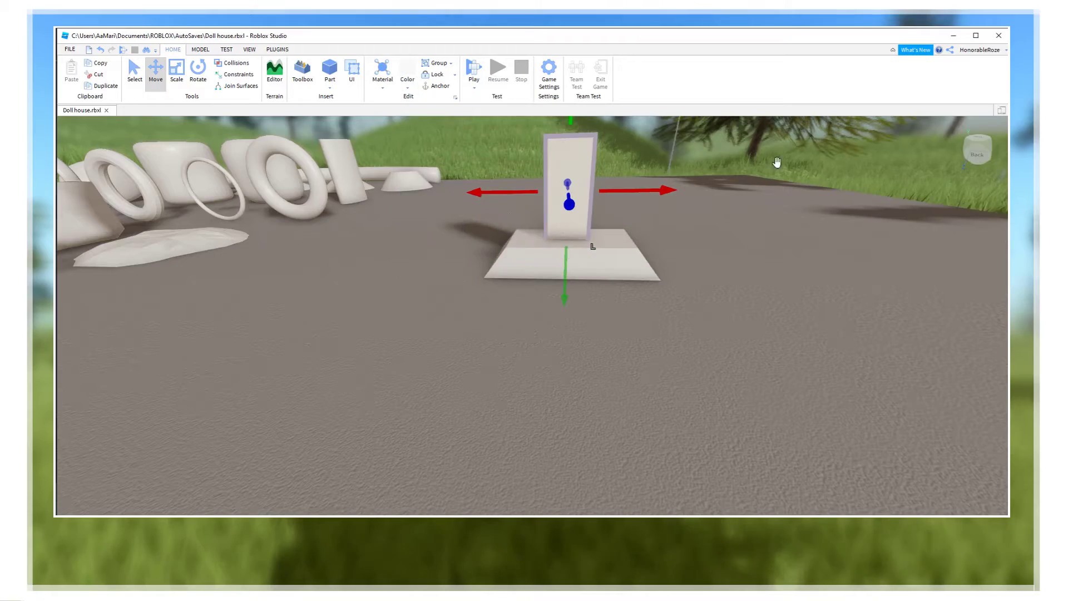
# Duplicate the long arc mesh and move the copy beside the original along the platform's edge
pyautogui.moveTo(887, 200); pyautogui.dragTo(539, 228, button='right')
pyautogui.scroll(10, 537, 229)
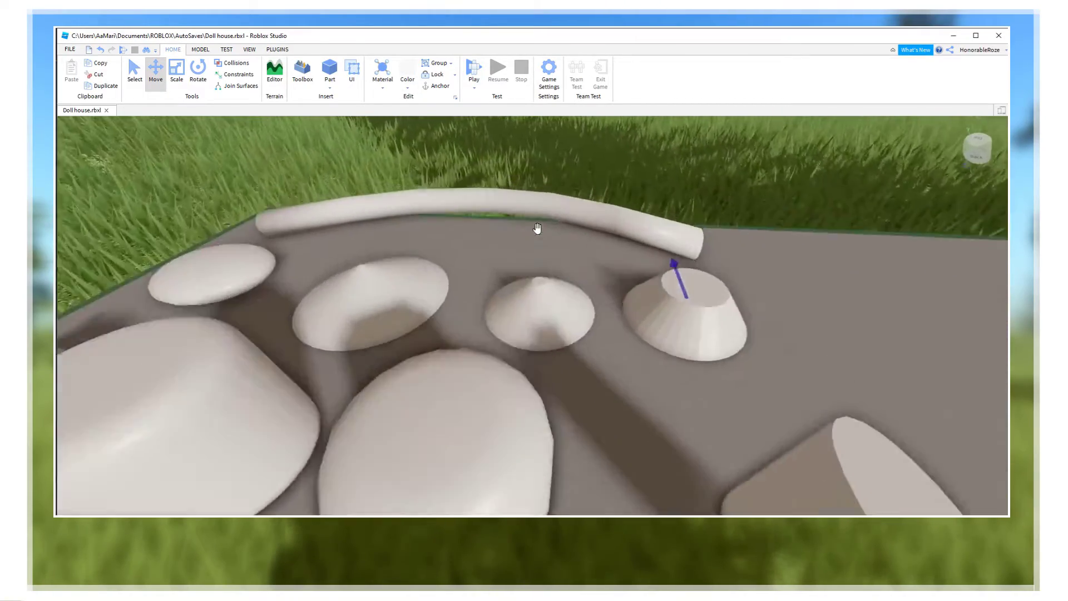
pyautogui.scroll(-5, 536, 228)
pyautogui.moveTo(811, 238); pyautogui.dragTo(785, 255, button='right')
pyautogui.scroll(3, 786, 255)
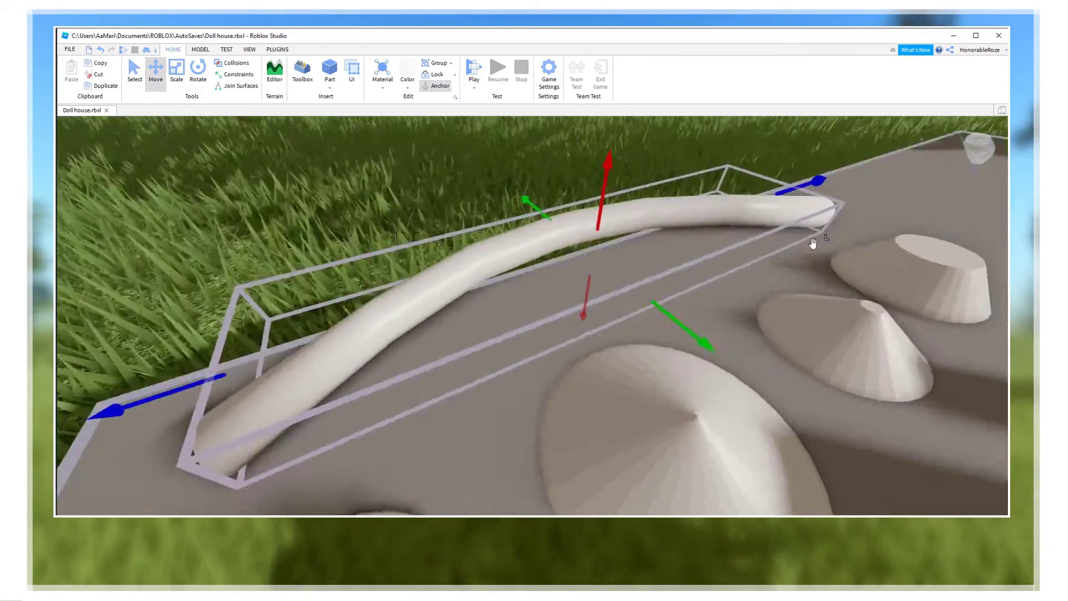
pyautogui.scroll(-3, 784, 255)
pyautogui.moveTo(639, 291); pyautogui.dragTo(813, 315, button='right')
pyautogui.scroll(3, 813, 314)
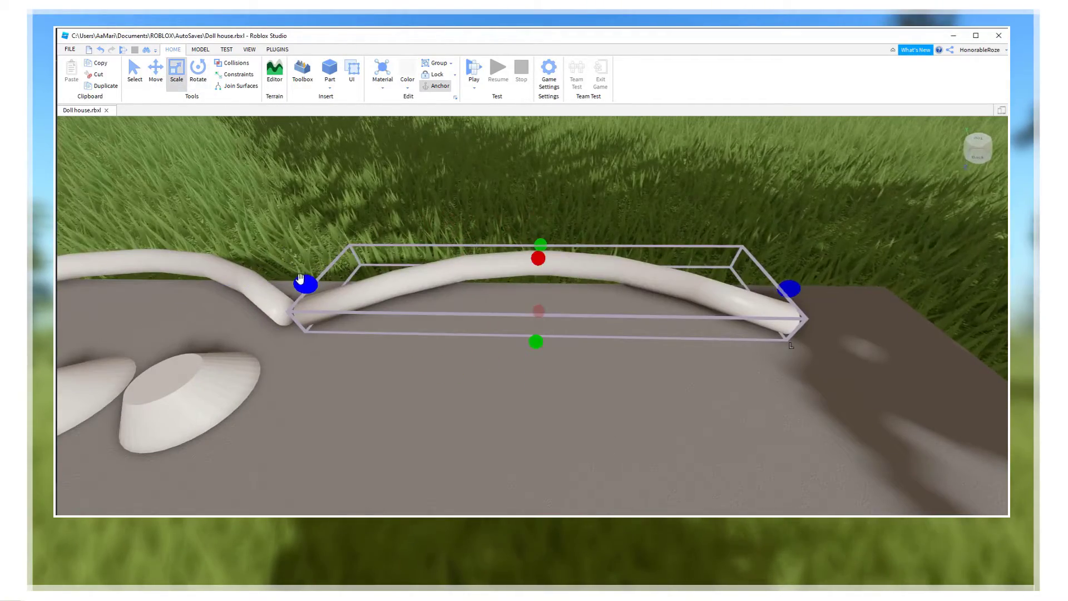
# Scale the arc copy in height and thickness to form a tall, thin curved screen
pyautogui.scroll(-2, 300, 278)
pyautogui.moveTo(300, 278); pyautogui.dragTo(425, 274, button='right')
pyautogui.moveTo(424, 276); pyautogui.dragTo(356, 293)
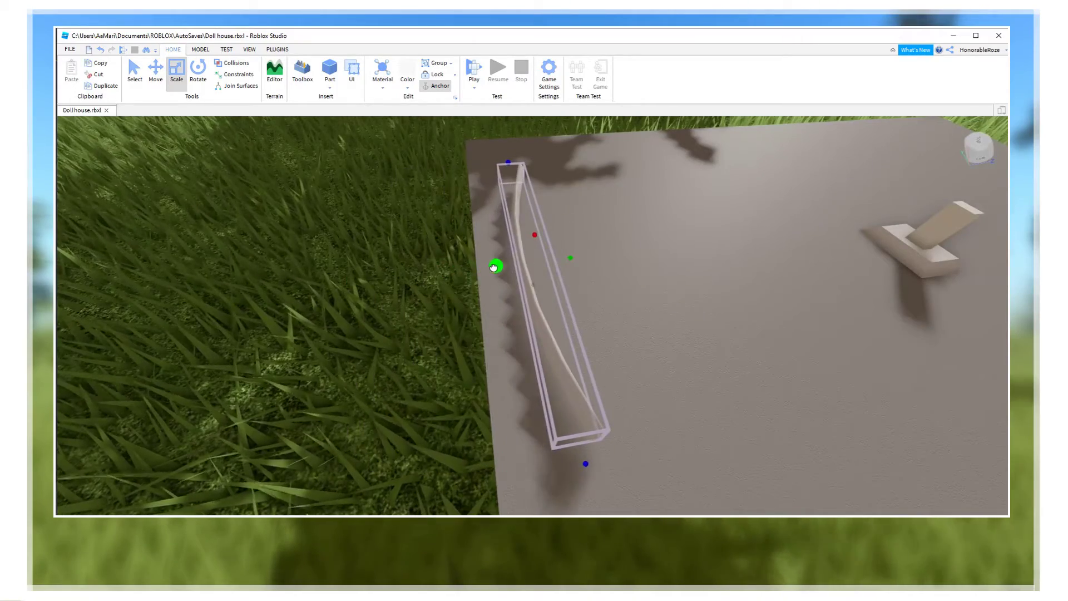
pyautogui.moveTo(490, 265); pyautogui.dragTo(135, 50, button='right')
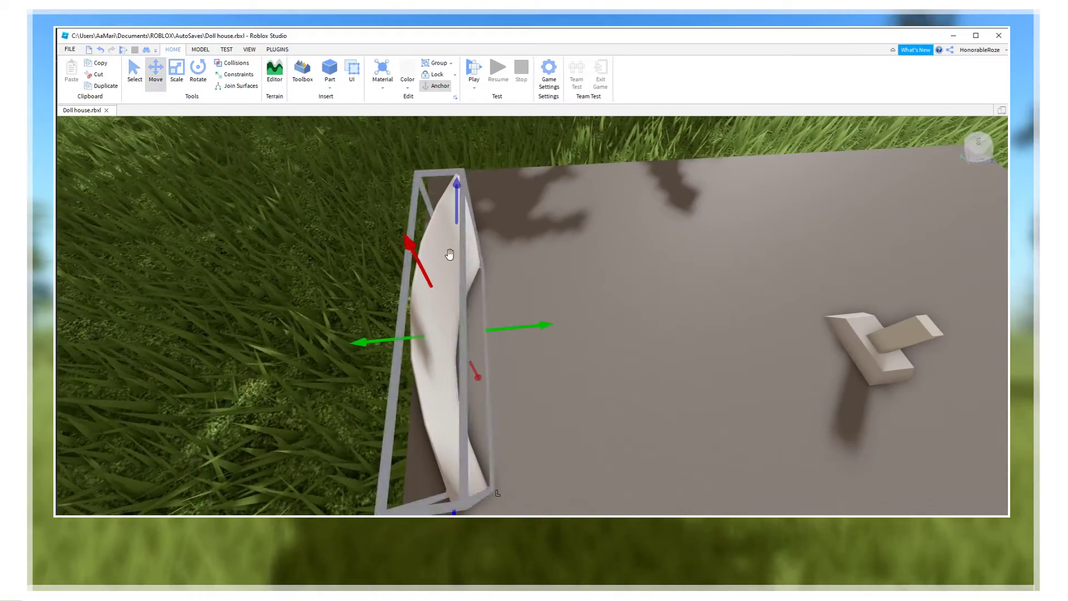
# Move the curved screen onto the stand, centering it in front of the post and adjusting its height and depth
pyautogui.scroll(-5, 501, 329)
pyautogui.moveTo(500, 336); pyautogui.dragTo(496, 338, button='right')
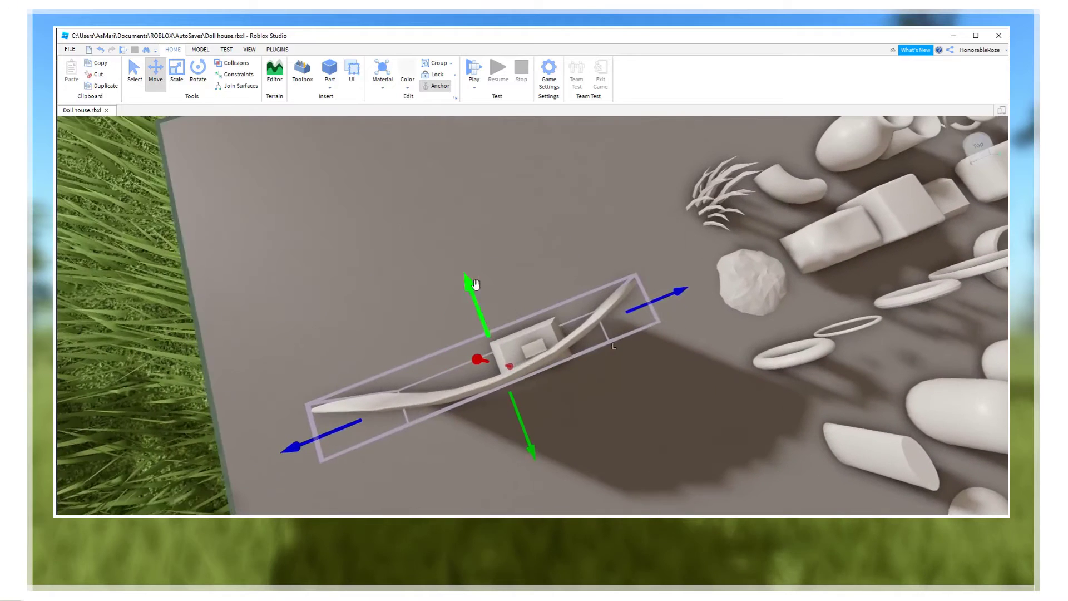
pyautogui.moveTo(649, 302); pyautogui.dragTo(674, 290)
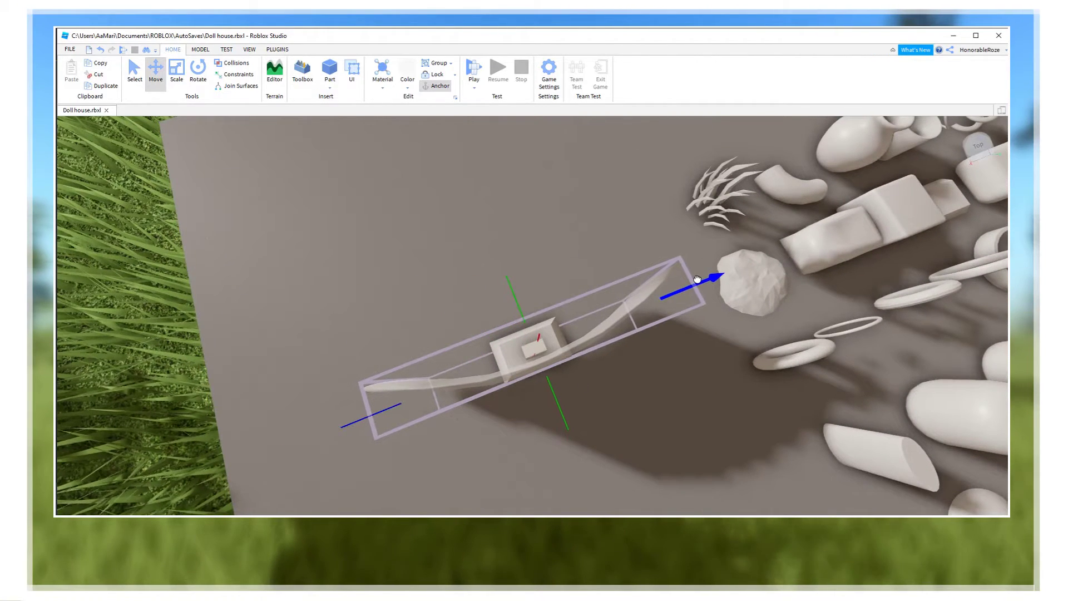
pyautogui.moveTo(558, 401); pyautogui.dragTo(549, 388)
pyautogui.moveTo(550, 387); pyautogui.dragTo(550, 388, button='right')
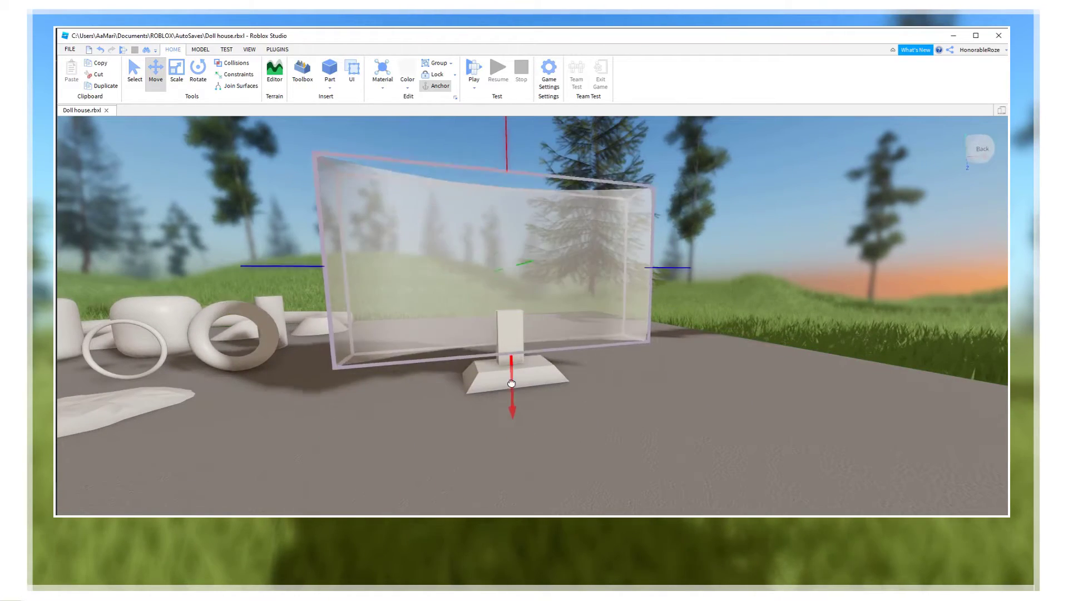
pyautogui.moveTo(518, 389); pyautogui.dragTo(503, 369, button='right')
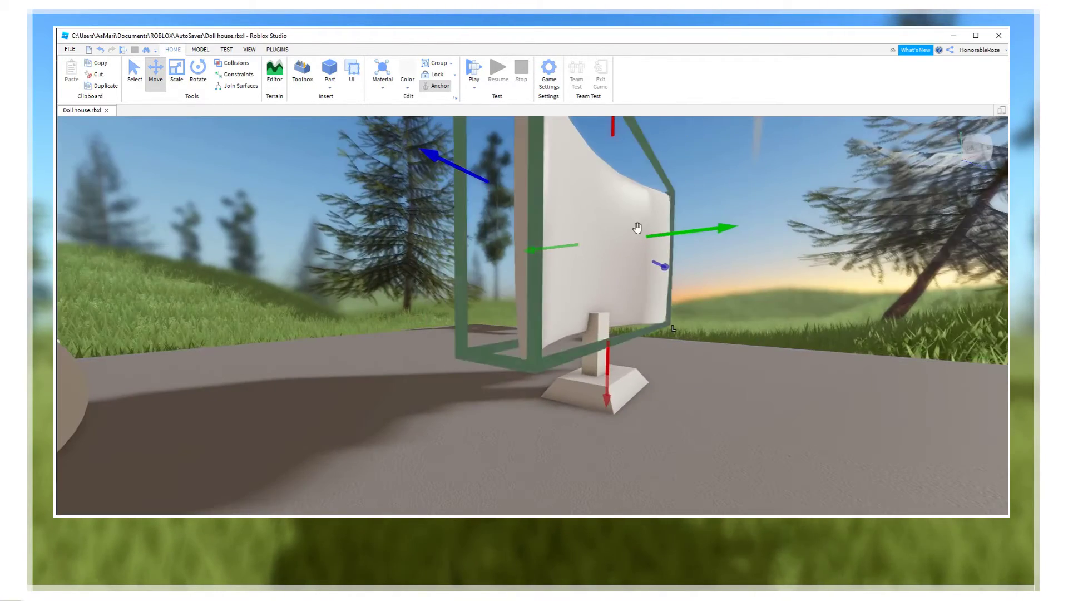
pyautogui.moveTo(632, 229); pyautogui.dragTo(643, 231, button='right')
pyautogui.moveTo(662, 236); pyautogui.dragTo(667, 236)
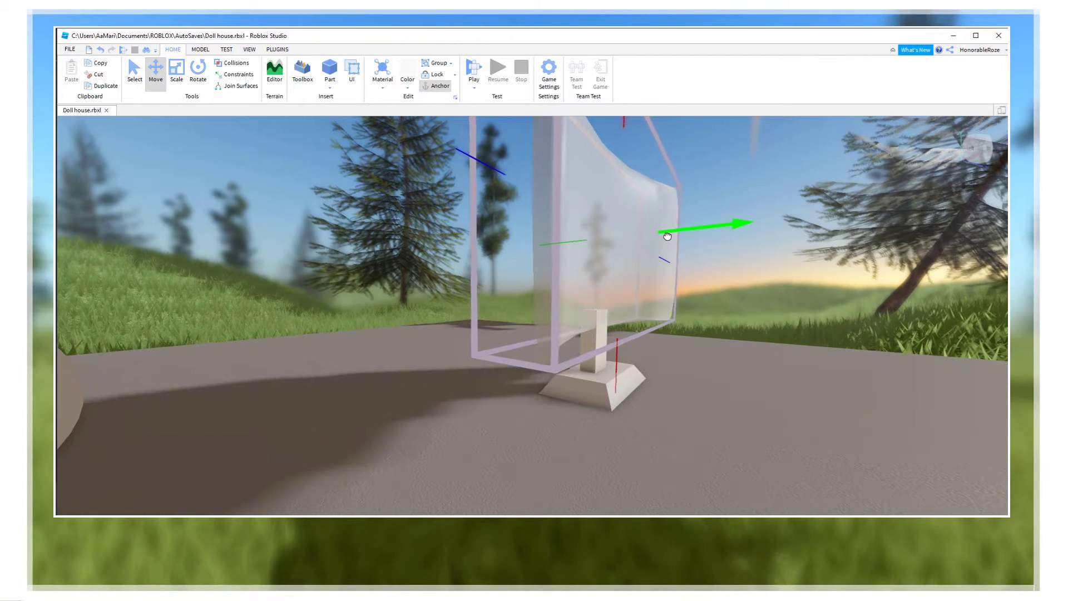
# Scale the curved screen down slightly in width and height
pyautogui.moveTo(669, 237); pyautogui.dragTo(709, 302, button='right')
pyautogui.click(732, 302)
pyautogui.scroll(3, 469, 247)
pyautogui.click(469, 247)
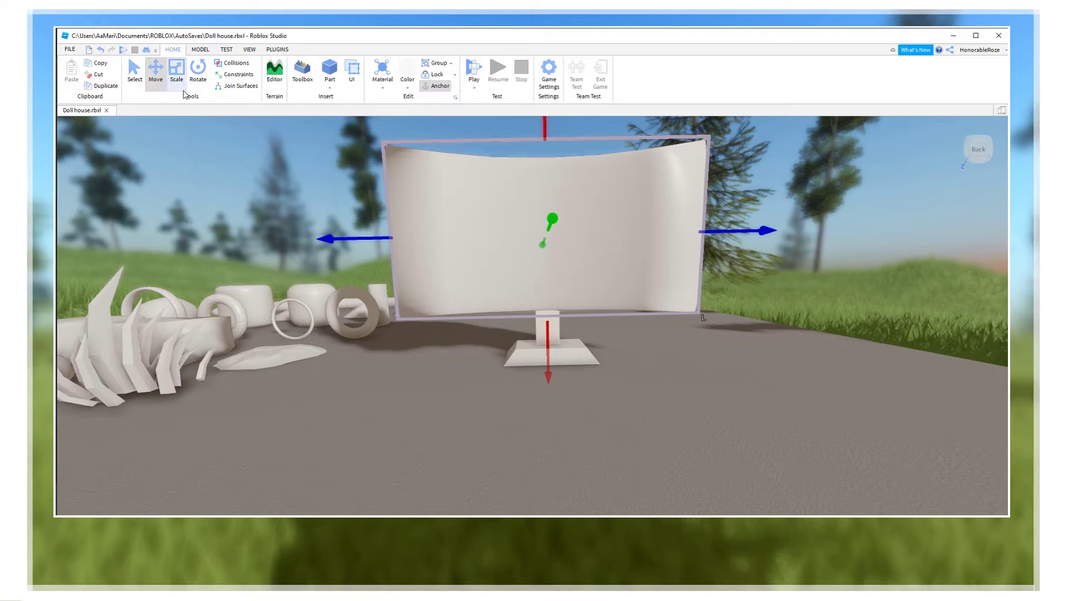
pyautogui.click(180, 84)
pyautogui.moveTo(716, 238); pyautogui.dragTo(699, 236)
pyautogui.moveTo(544, 125); pyautogui.dragTo(545, 153)
pyautogui.moveTo(545, 153); pyautogui.dragTo(545, 153, button='right')
# Adjust the stand's bevelled base and resize the post to fit against the curved screen
pyautogui.click(830, 410)
pyautogui.scroll(3, 605, 356)
pyautogui.click(535, 308)
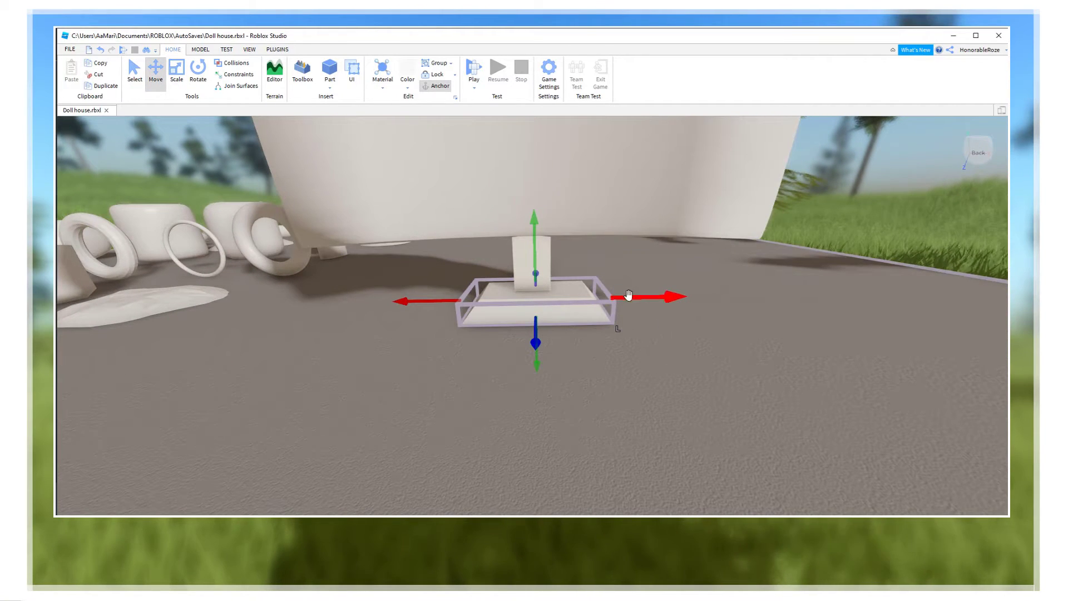
pyautogui.click(712, 293)
pyautogui.moveTo(539, 268); pyautogui.dragTo(774, 370, button='right')
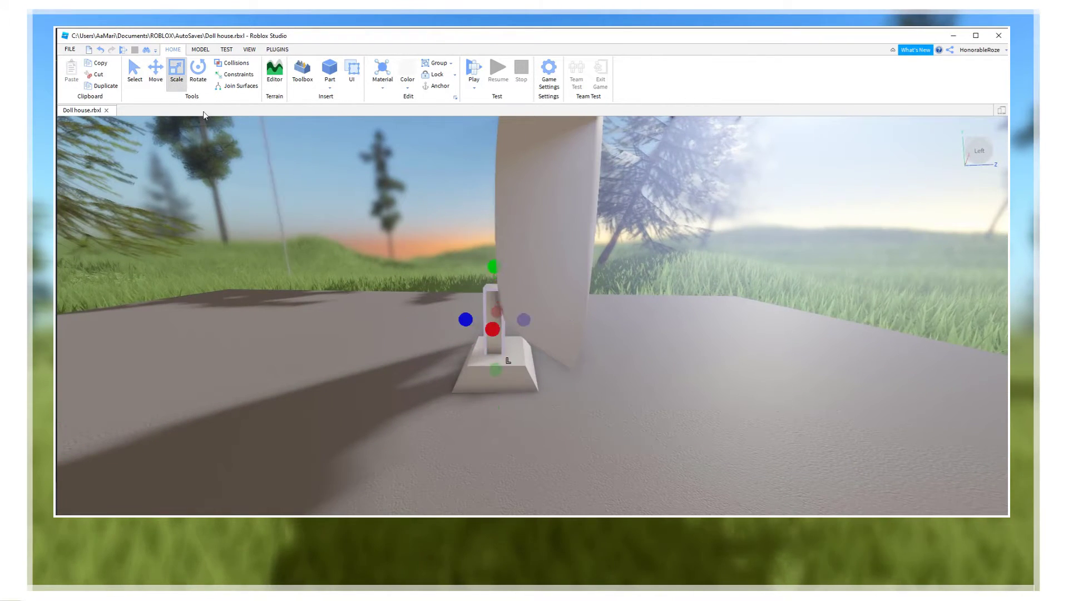
pyautogui.moveTo(657, 275); pyautogui.dragTo(584, 303, button='right')
# Duplicate the curved screen and scale the copy into a slightly smaller display panel set in front of it
pyautogui.scroll(3, 583, 302)
pyautogui.click(502, 281)
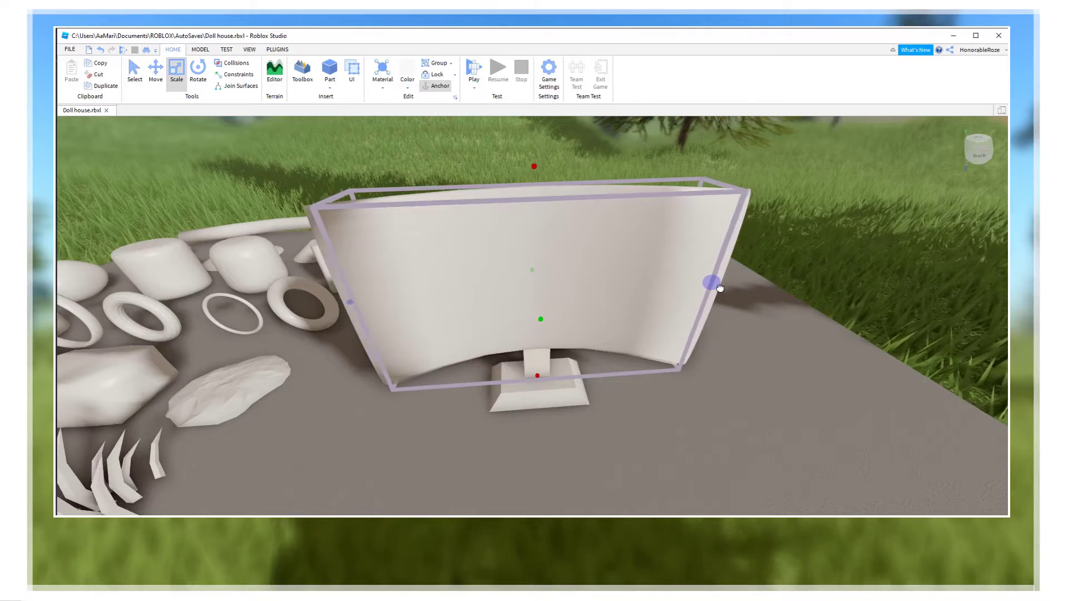
pyautogui.moveTo(672, 288); pyautogui.dragTo(620, 306, button='right')
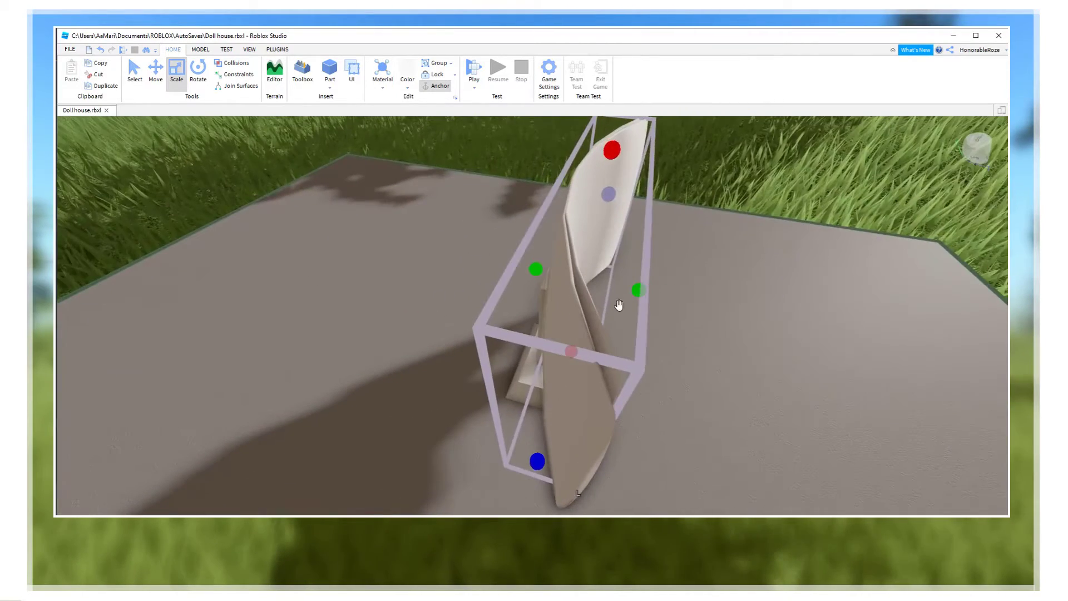
pyautogui.press('f')
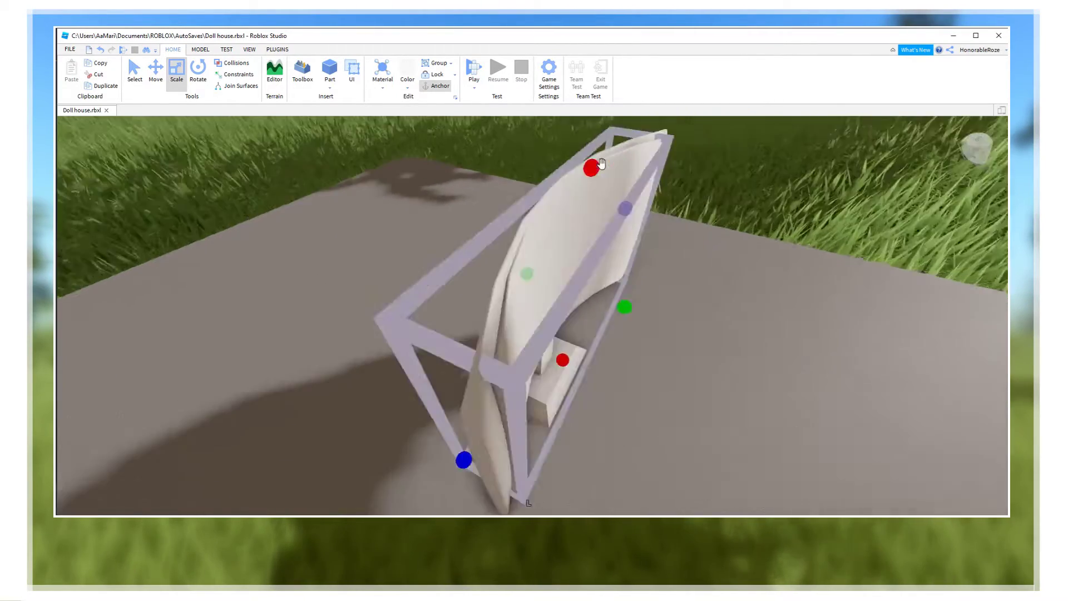
# Apply the Neon material to the inner display panel and color it Carnation pink
pyautogui.click(382, 73)
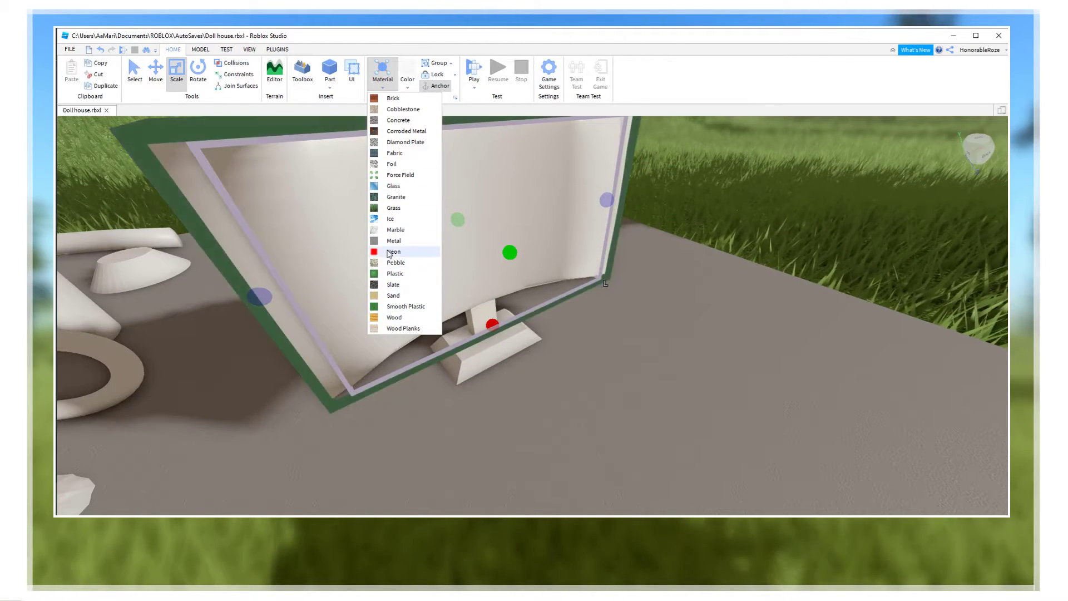
pyautogui.click(391, 251)
pyautogui.moveTo(446, 274); pyautogui.dragTo(615, 298, button='right')
pyautogui.scroll(3, 450, 275)
pyautogui.click(408, 89)
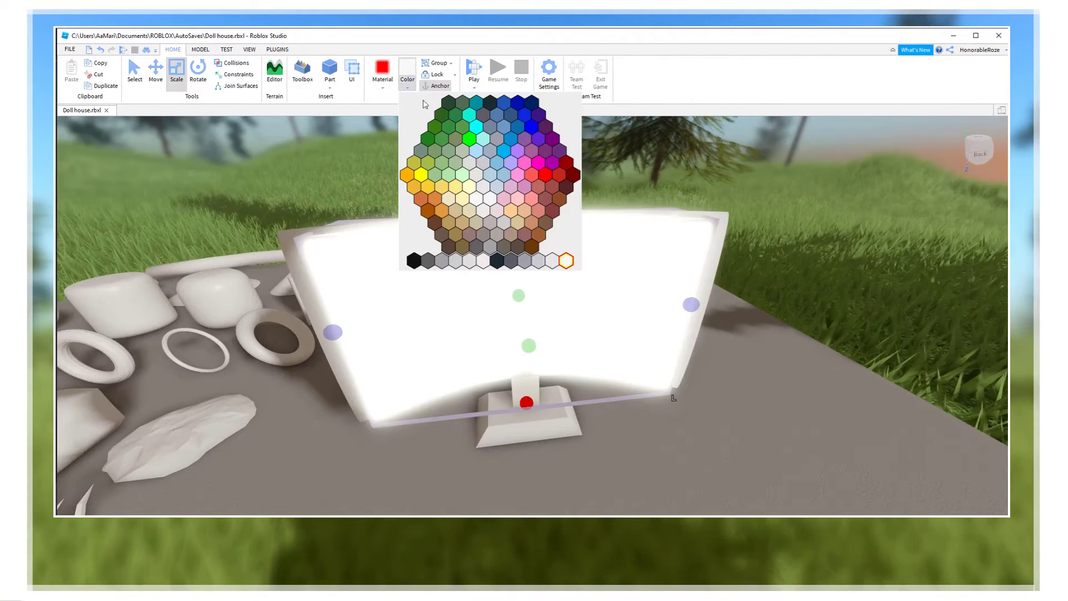
pyautogui.click(516, 174)
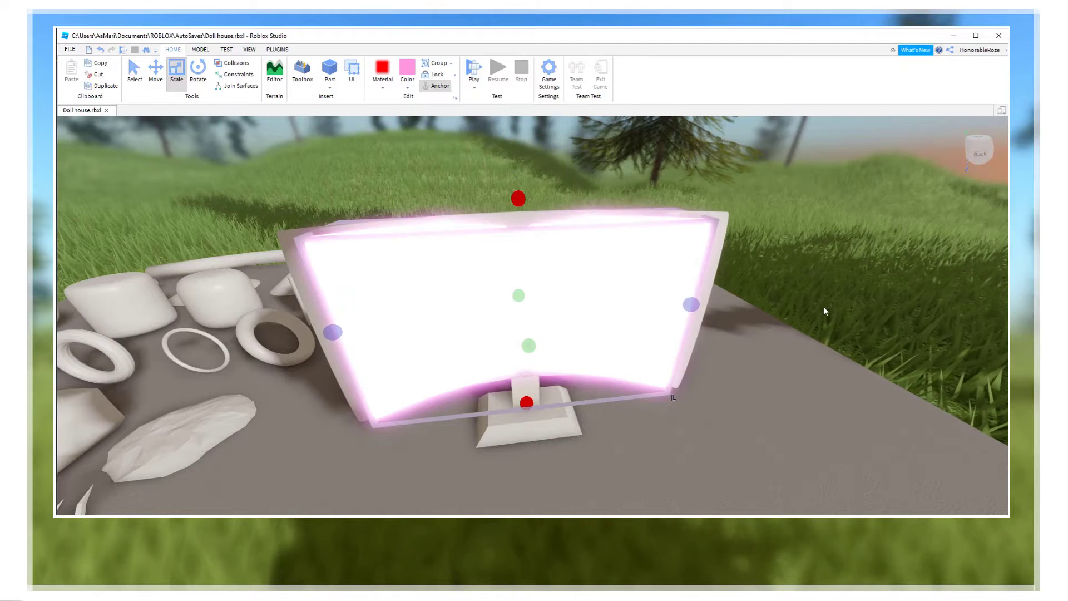
# Show the Explorer and Properties windows for the selected neon panel
pyautogui.click(249, 50)
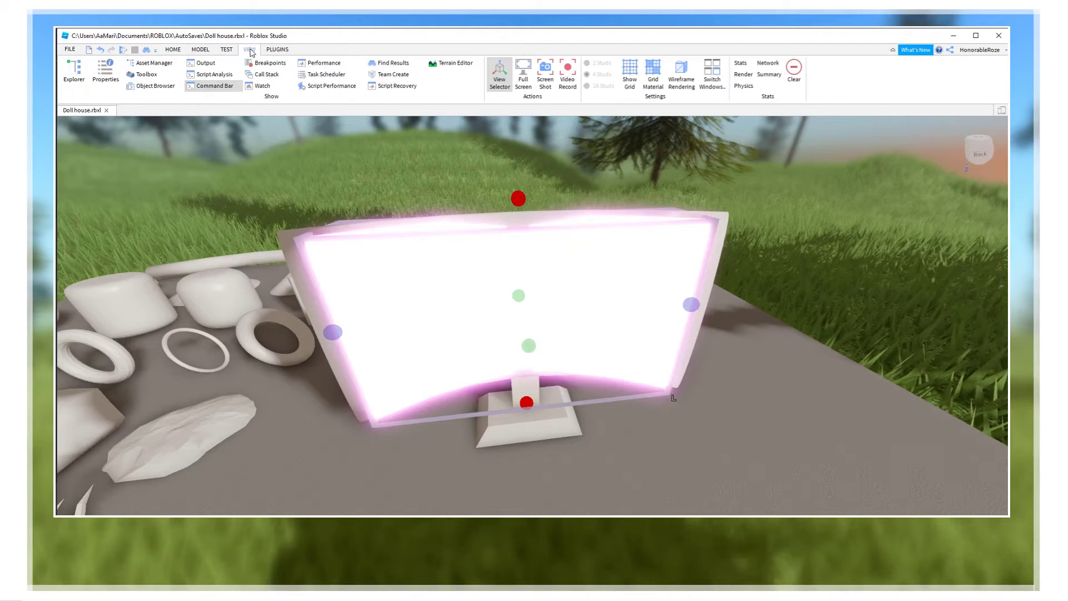
pyautogui.click(226, 50)
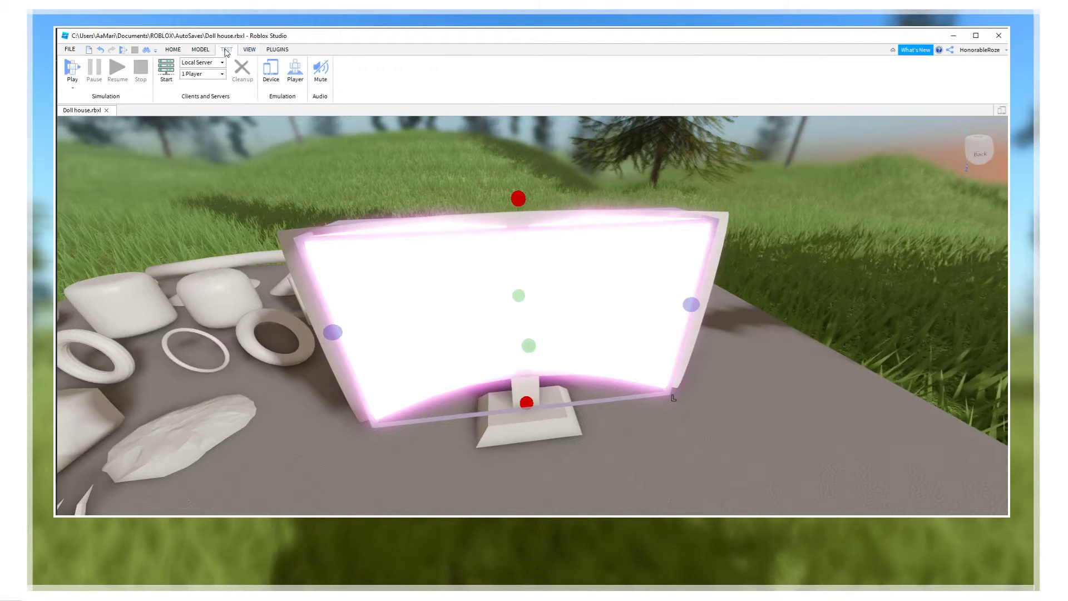
pyautogui.click(249, 50)
pyautogui.click(106, 71)
pyautogui.click(74, 71)
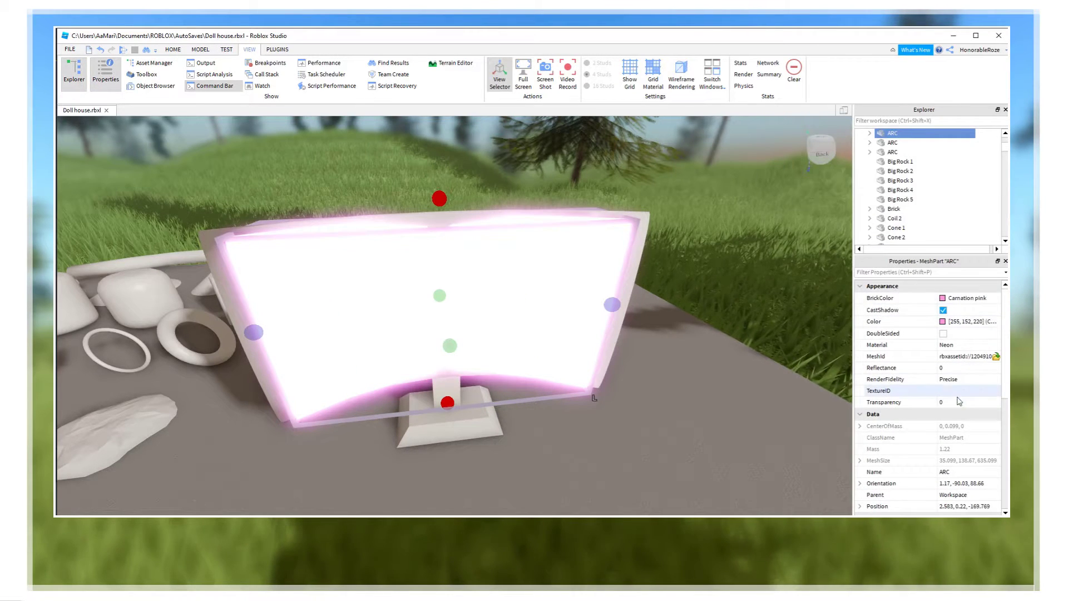
# Darken the neon display panel's color to RGB 168, 100, 145
pyautogui.click(942, 323)
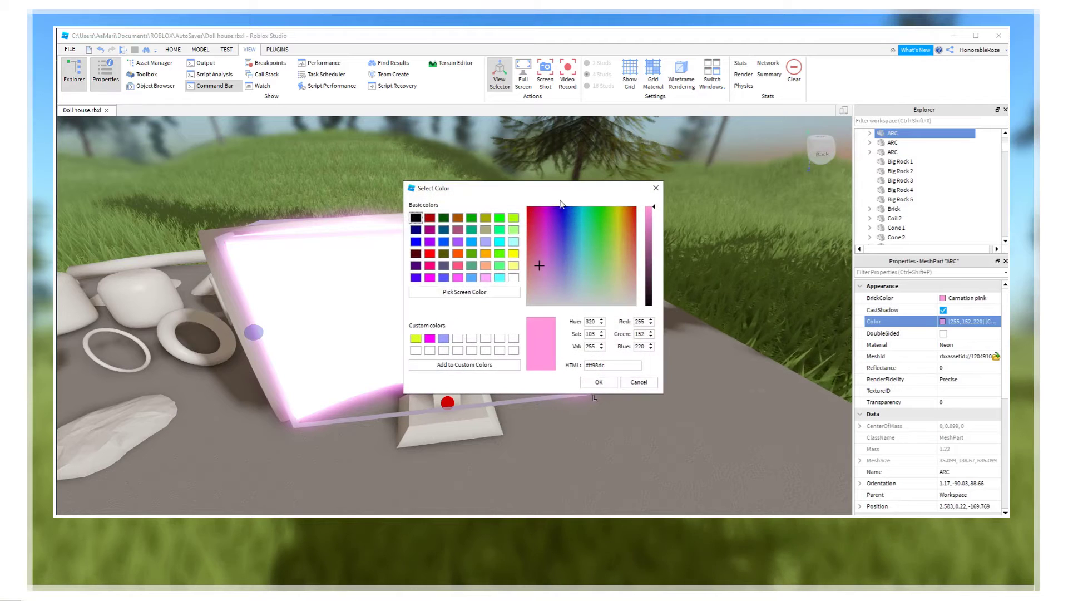
pyautogui.moveTo(699, 149); pyautogui.dragTo(736, 141)
pyautogui.moveTo(802, 162); pyautogui.dragTo(790, 189)
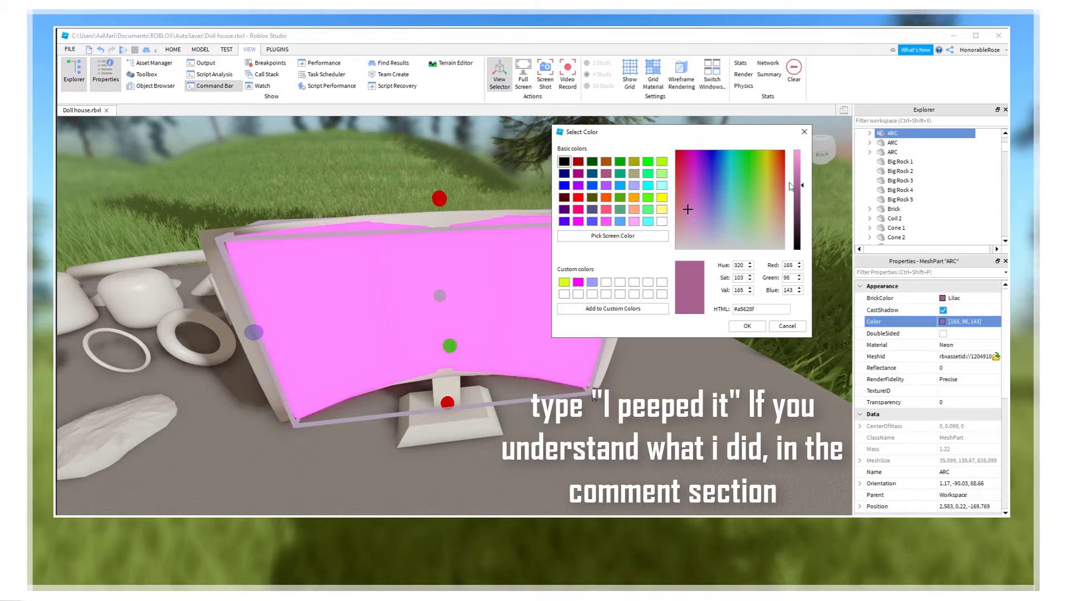
pyautogui.moveTo(799, 185); pyautogui.dragTo(799, 184)
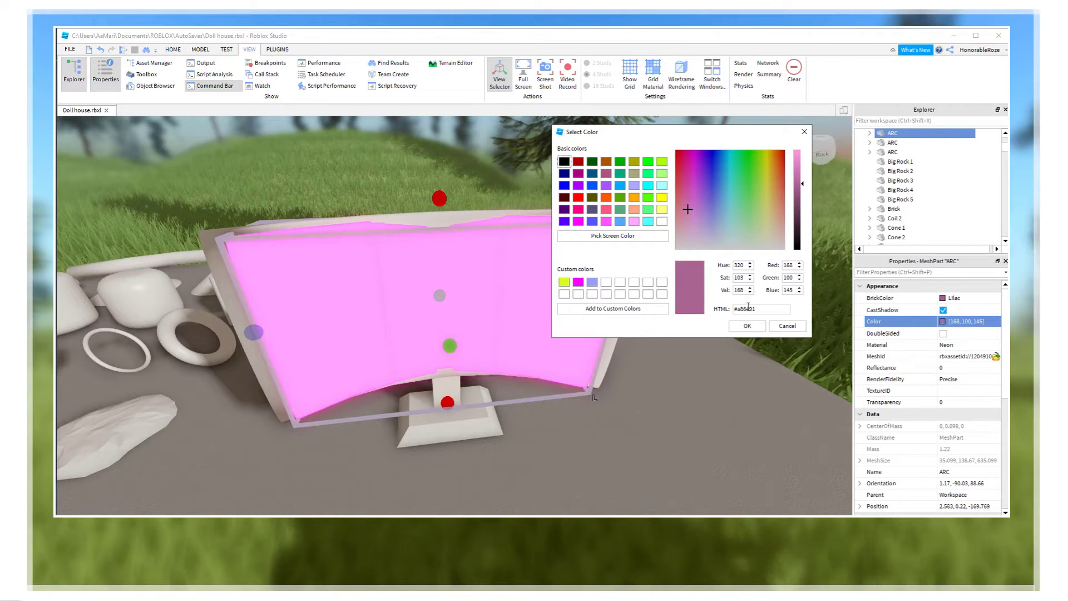
pyautogui.click(746, 325)
# Thin the neon panel slightly and move it forward so its whole face sits in front of the curved frame
pyautogui.moveTo(561, 401); pyautogui.dragTo(560, 399, button='right')
pyautogui.moveTo(527, 199); pyautogui.dragTo(516, 201)
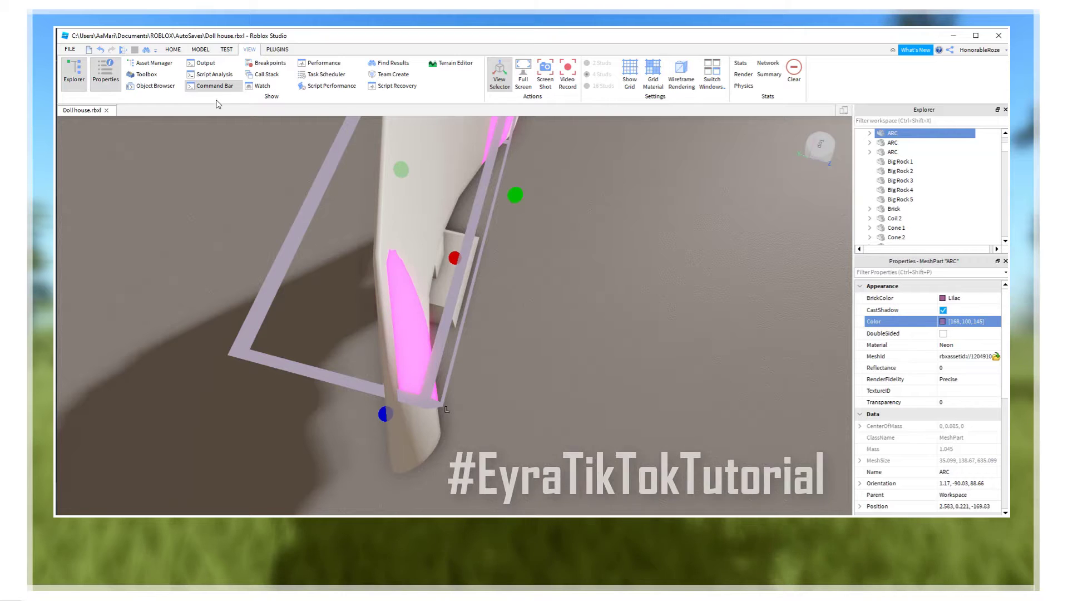
pyautogui.click(172, 49)
pyautogui.moveTo(528, 206); pyautogui.dragTo(416, 167, button='right')
pyautogui.moveTo(250, 120); pyautogui.dragTo(334, 357, button='right')
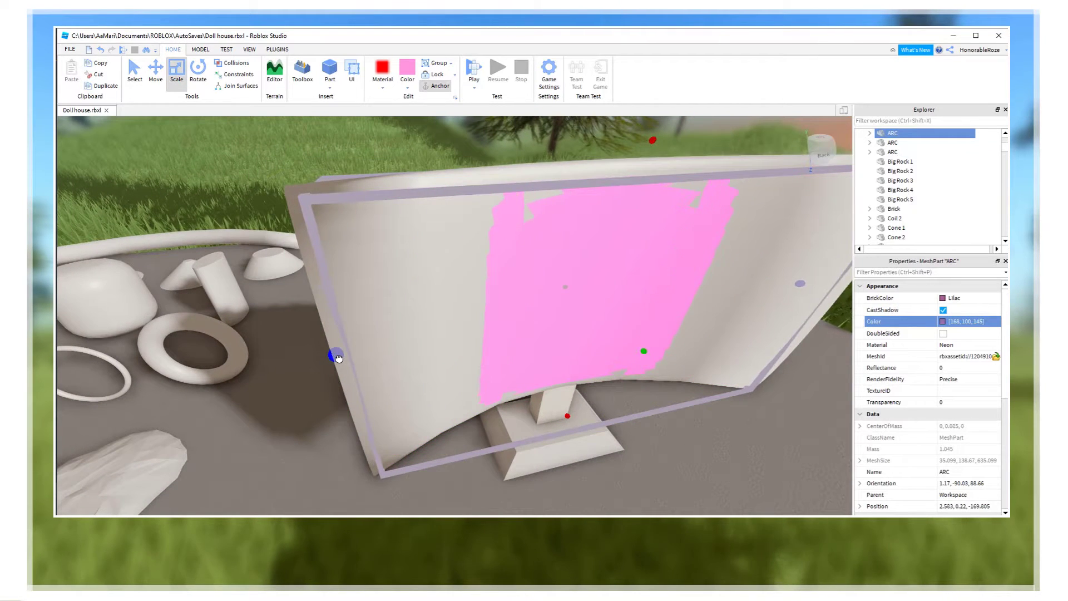
pyautogui.click(156, 71)
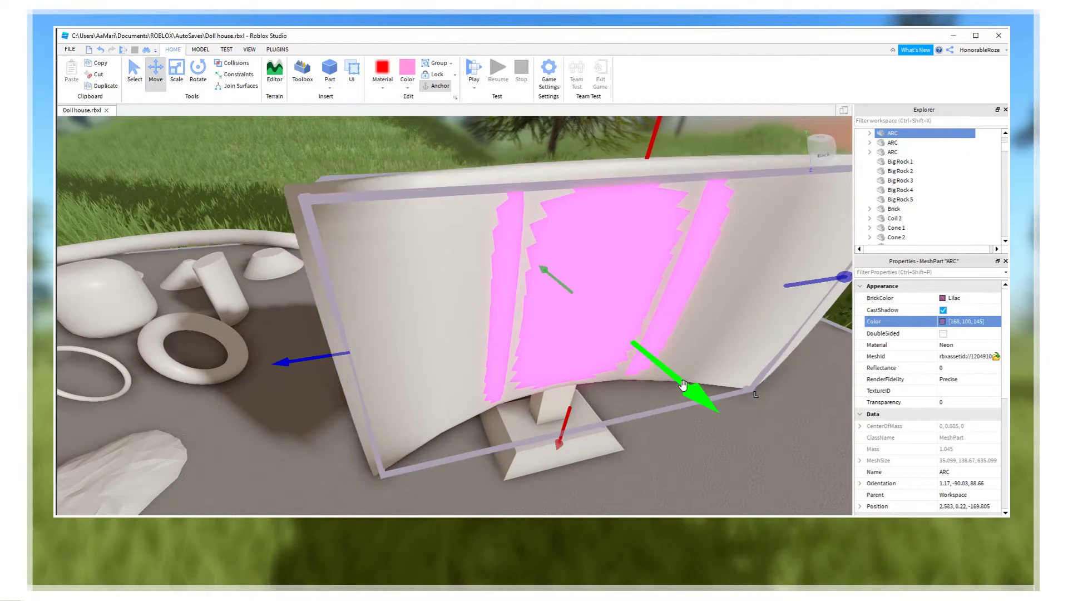
pyautogui.moveTo(682, 383); pyautogui.dragTo(691, 388)
pyautogui.moveTo(691, 388); pyautogui.dragTo(674, 243, button='right')
pyautogui.click(658, 231)
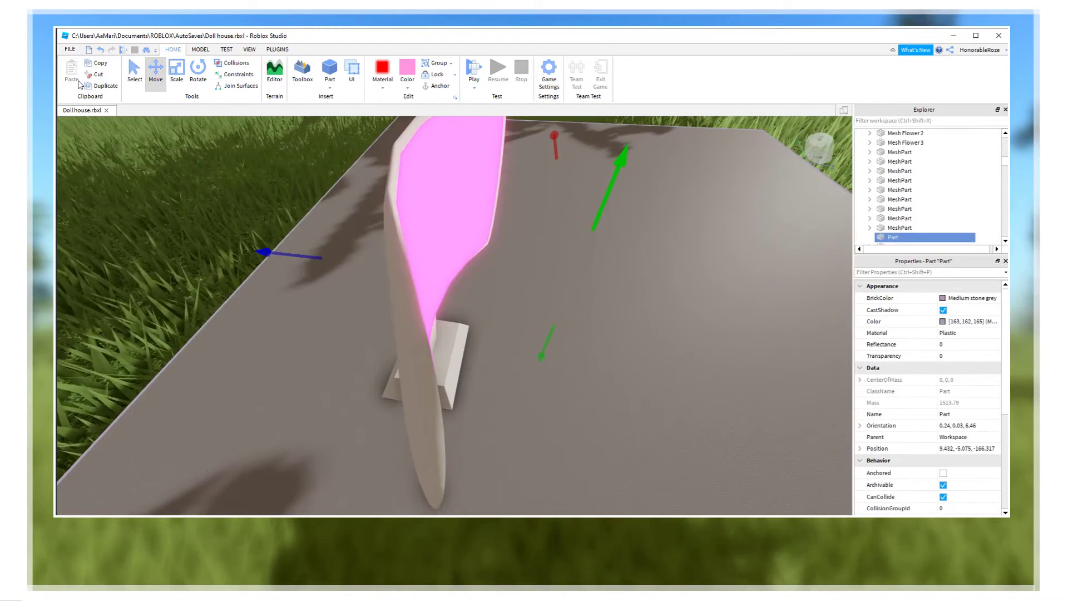
pyautogui.click(101, 51)
# Apply the Glass material to the monitor's base, post and outer curved frame together
pyautogui.moveTo(466, 321); pyautogui.dragTo(463, 320, button='right')
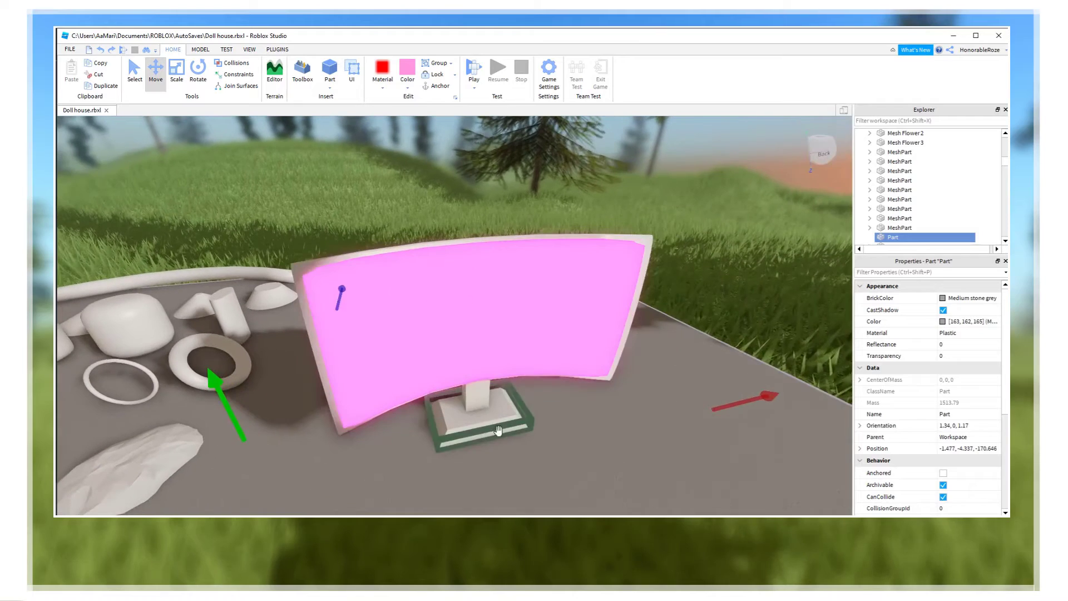
pyautogui.click(497, 425)
pyautogui.keyDown('ctrl'); pyautogui.click(474, 411); pyautogui.keyUp('ctrl')
pyautogui.moveTo(474, 410); pyautogui.dragTo(482, 321, button='right')
pyautogui.keyDown('ctrl'); pyautogui.click(493, 256); pyautogui.keyUp('ctrl')
pyautogui.moveTo(489, 251); pyautogui.dragTo(430, 171, button='right')
pyautogui.click(382, 71)
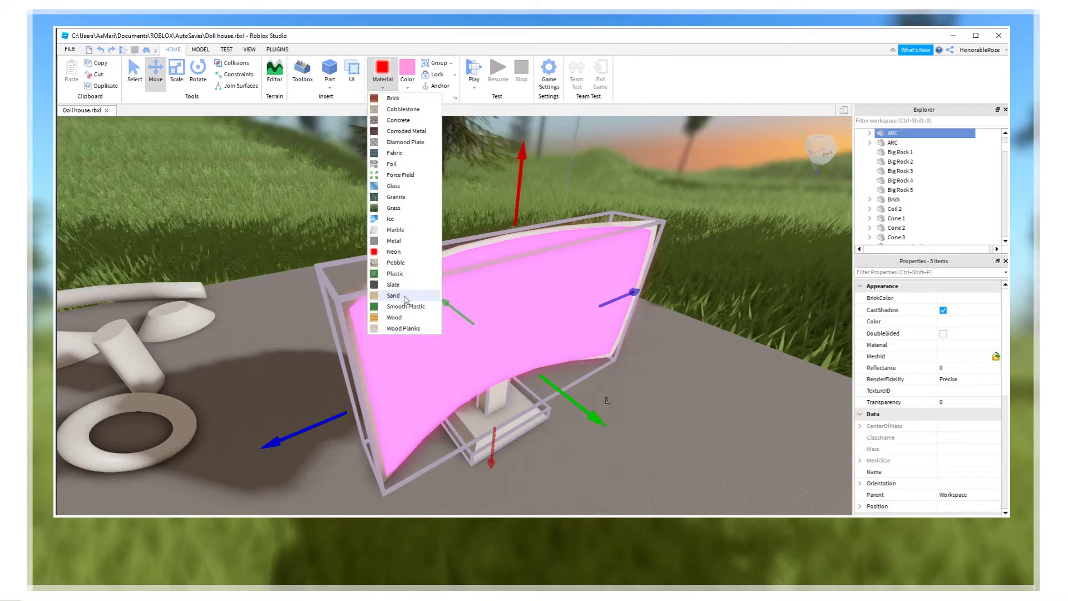
pyautogui.click(395, 187)
pyautogui.click(747, 315)
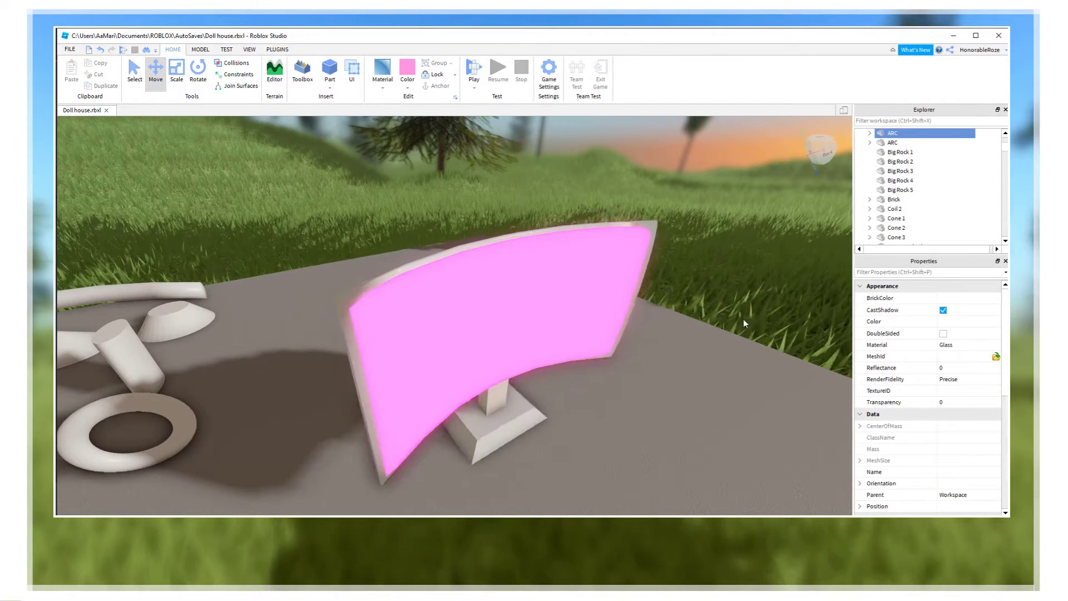
# Widen the neon panel evenly on both sides so it fills more of the curved frame
pyautogui.scroll(5, 740, 322)
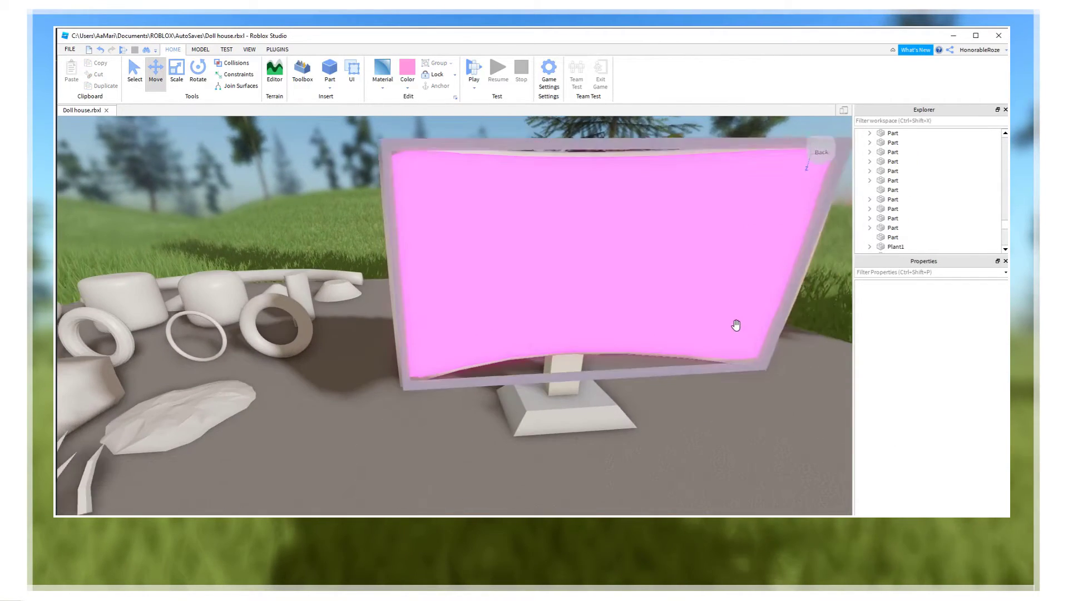
pyautogui.scroll(-4, 643, 481)
pyautogui.moveTo(644, 481); pyautogui.dragTo(643, 484, button='right')
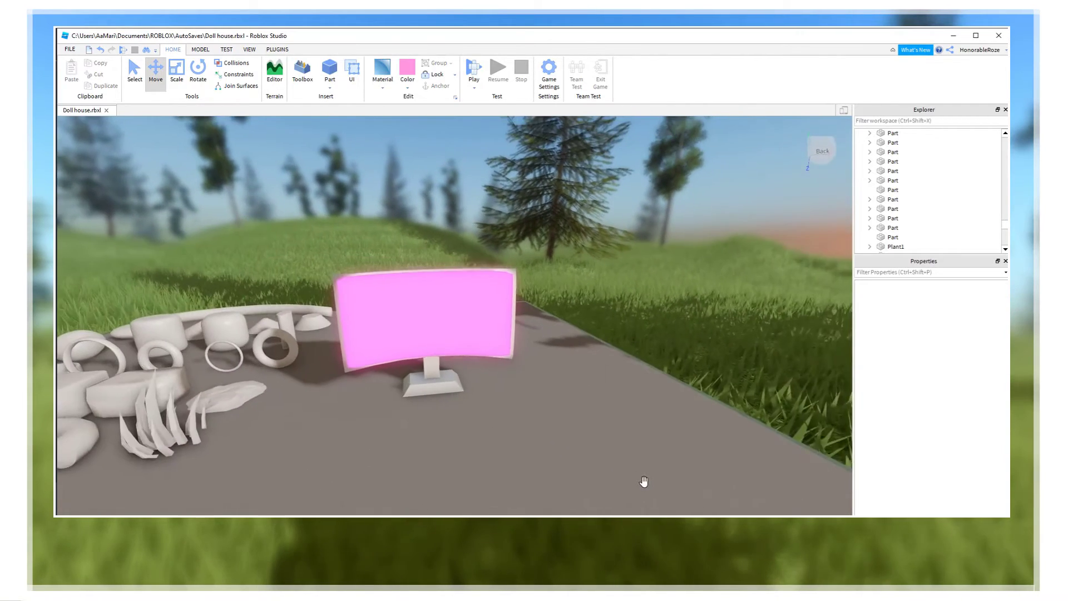
pyautogui.scroll(2, 596, 458)
pyautogui.scroll(2, 496, 334)
pyautogui.click(423, 293)
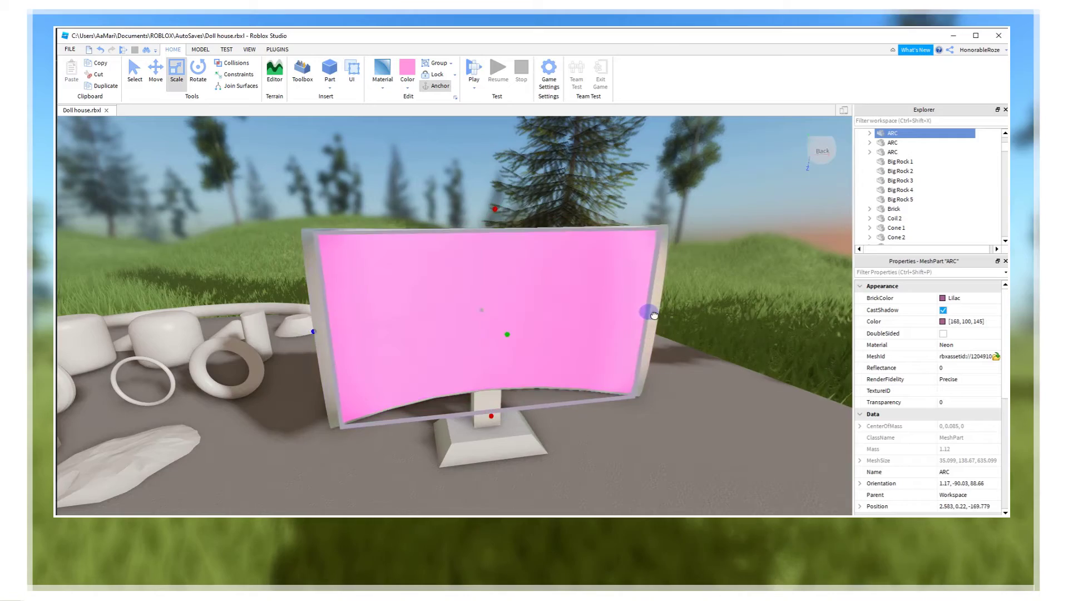
pyautogui.moveTo(652, 312); pyautogui.dragTo(280, 236, button='right')
pyautogui.scroll(-2, 339, 306)
pyautogui.click(339, 305)
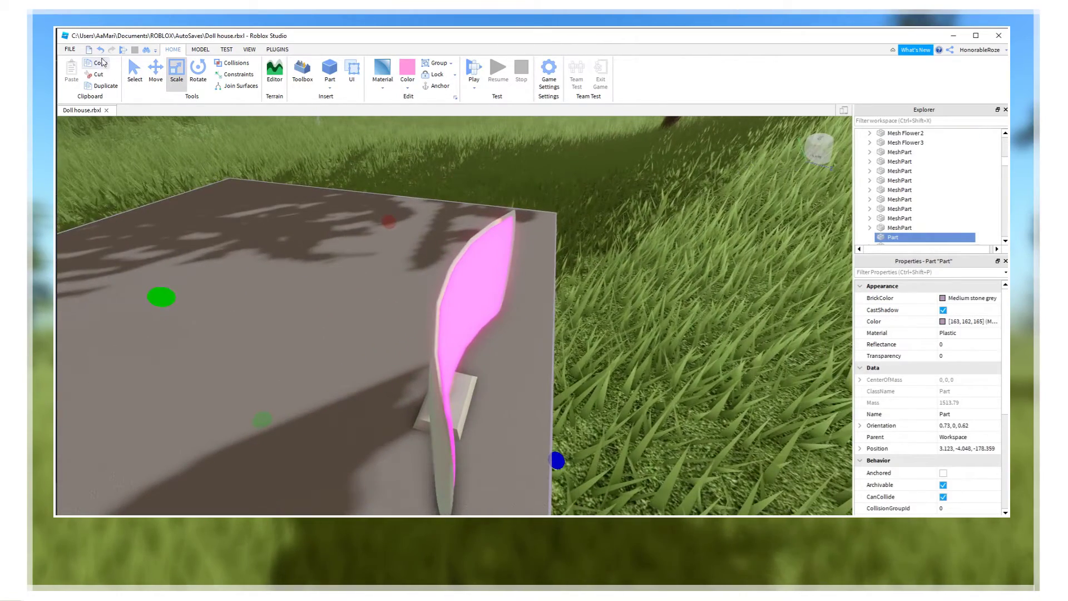
pyautogui.click(101, 51)
pyautogui.click(562, 205)
pyautogui.moveTo(562, 205); pyautogui.dragTo(727, 360, button='right')
pyautogui.press('w')
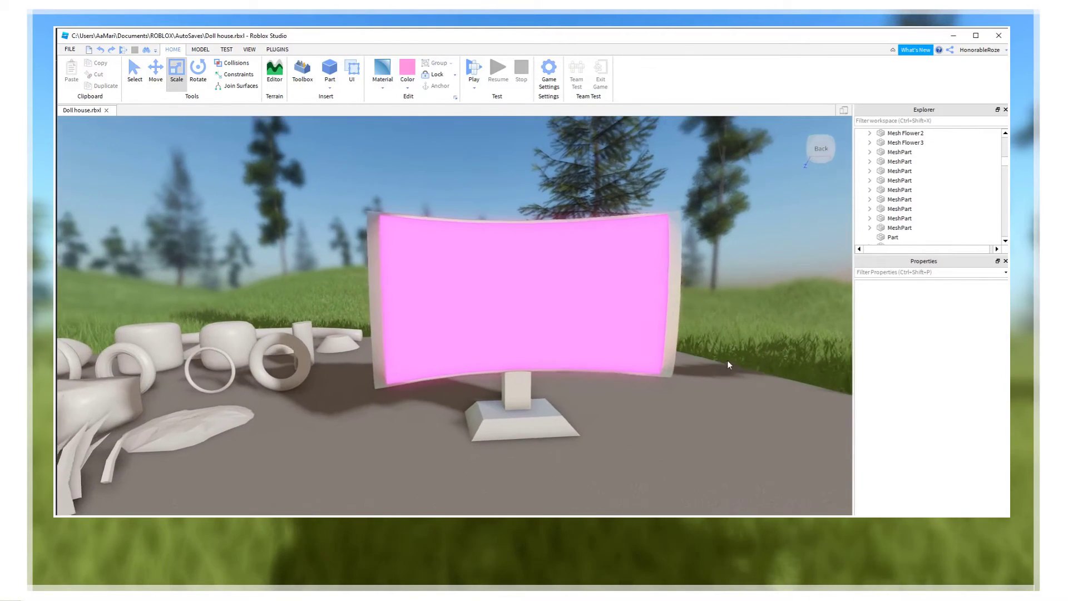
# Reduce the neon panel's height slightly to leave an even border inside the frame
pyautogui.click(567, 308)
pyautogui.moveTo(517, 197)
pyautogui.mouseDown()
pyautogui.moveTo(518, 229)
pyautogui.moveTo(520, 205)
pyautogui.mouseUp()
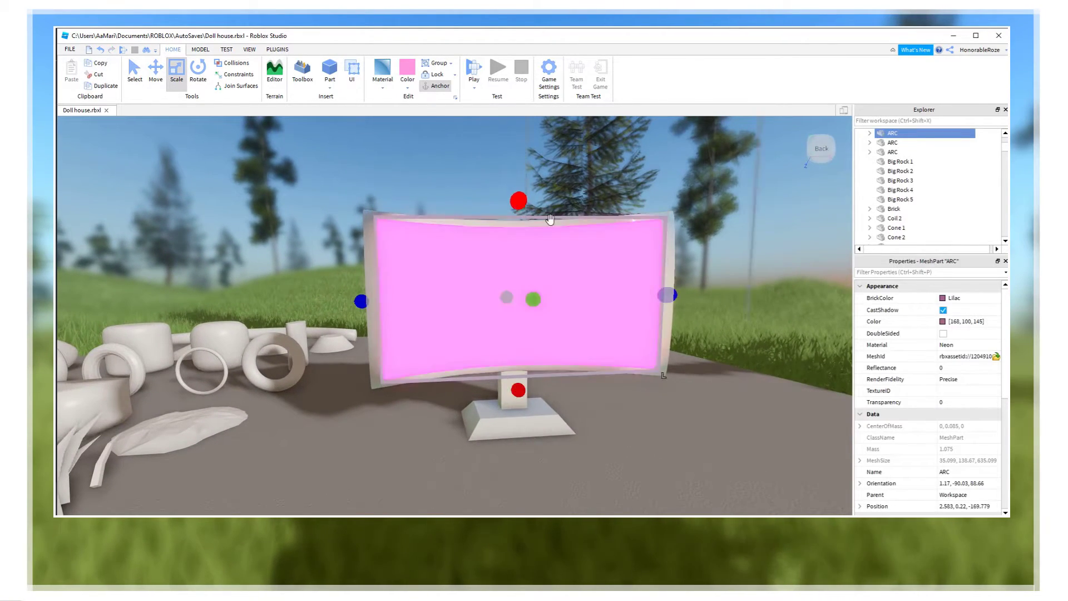
pyautogui.click(727, 362)
pyautogui.press('a')
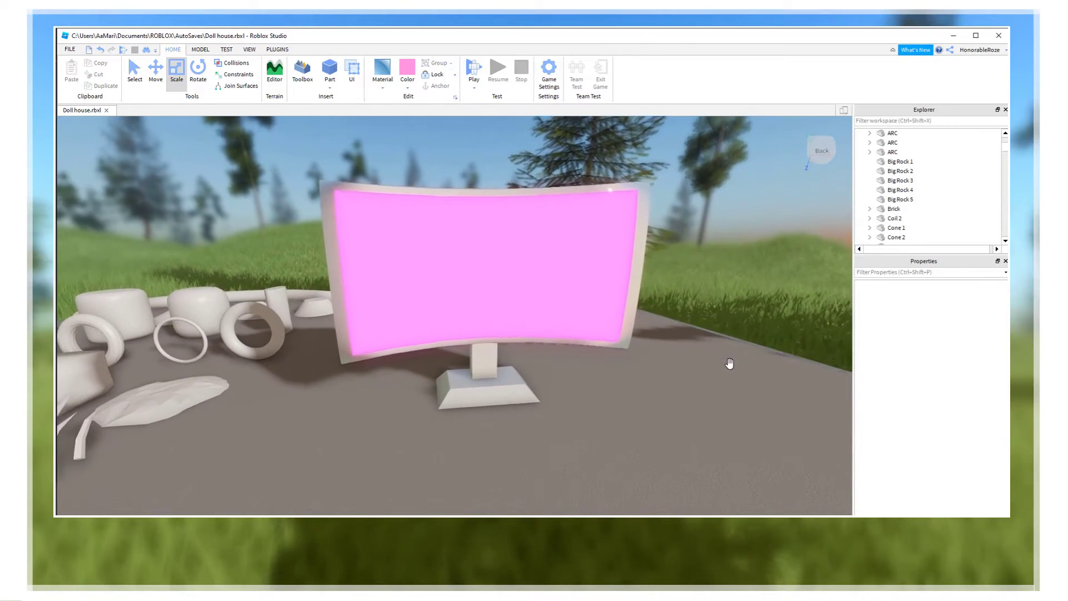
# Select all the leftover pack meshes beside the monitor and delete them
pyautogui.scroll(-3, 728, 367)
pyautogui.moveTo(727, 369); pyautogui.dragTo(250, 156, button='right')
pyautogui.moveTo(482, 299); pyautogui.dragTo(566, 335)
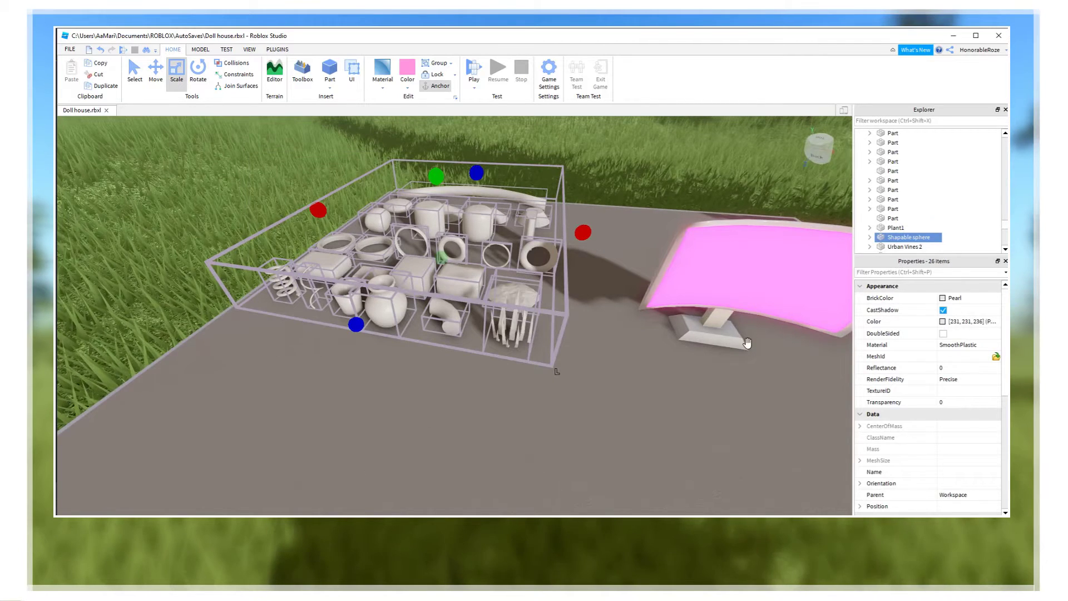
pyautogui.press('Delete')
# Select all the monitor's parts and group them into one model
pyautogui.moveTo(717, 327); pyautogui.dragTo(746, 248, button='right')
pyautogui.moveTo(746, 249); pyautogui.dragTo(478, 356)
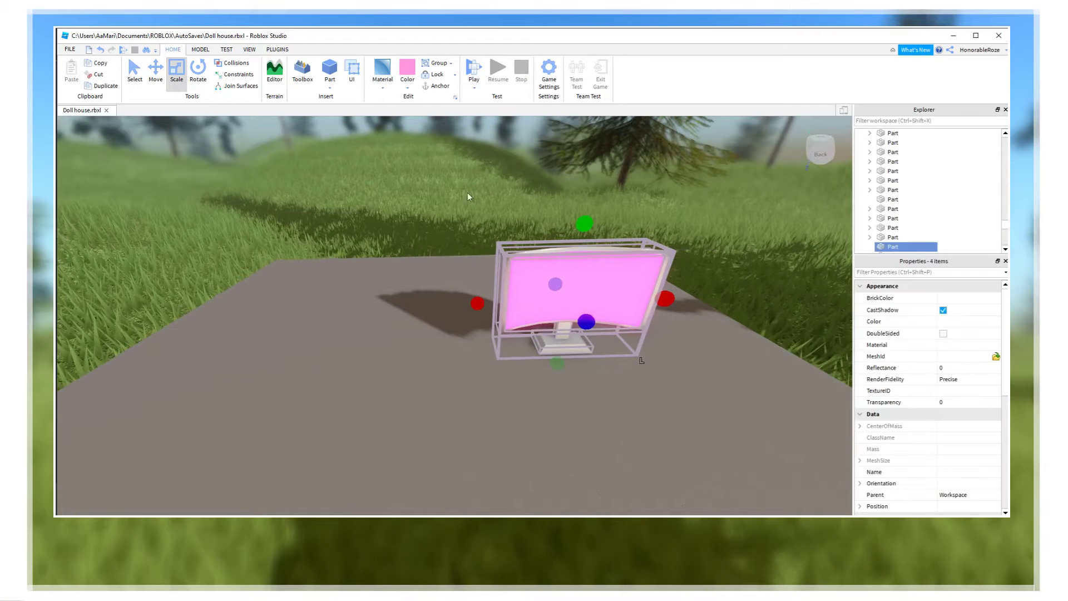
pyautogui.click(436, 67)
pyautogui.click(649, 235)
pyautogui.moveTo(624, 310); pyautogui.dragTo(467, 384)
pyautogui.click(679, 345)
# Collapse the ribbon and close the Explorer and Properties windows to present the finished monitor
pyautogui.scroll(-3, 679, 346)
pyautogui.scroll(5, 556, 429)
pyautogui.scroll(-3, 582, 443)
pyautogui.scroll(3, 585, 441)
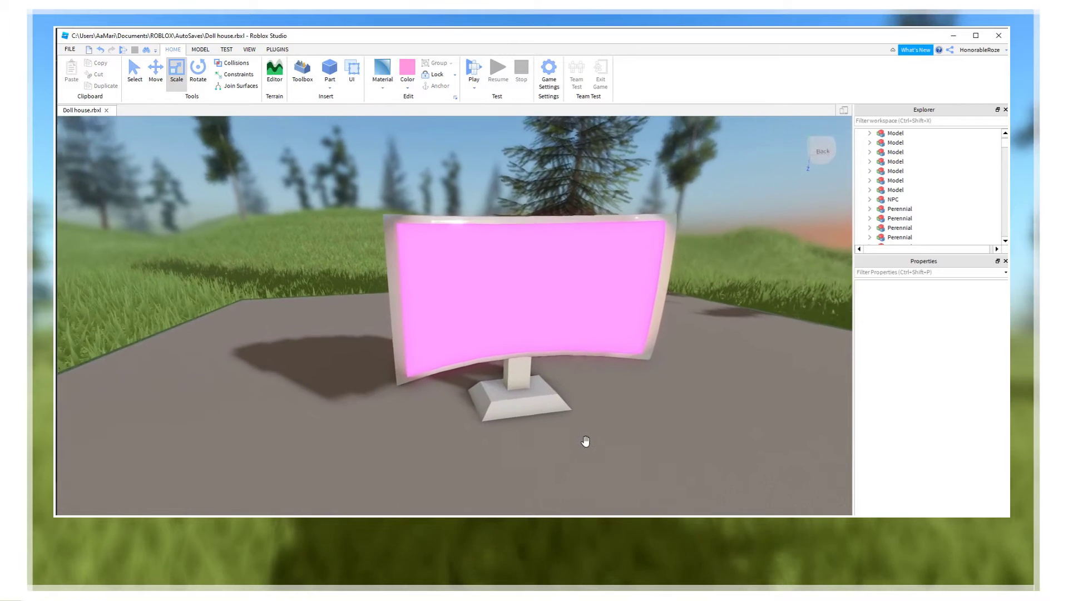
pyautogui.moveTo(586, 441); pyautogui.dragTo(585, 441, button='right')
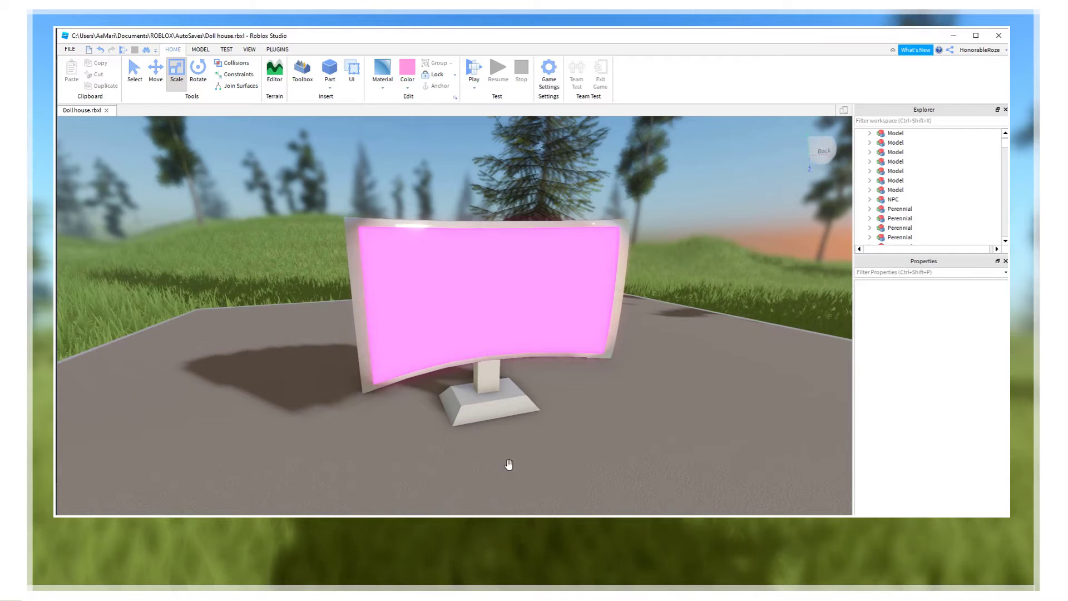
pyautogui.doubleClick(172, 49)
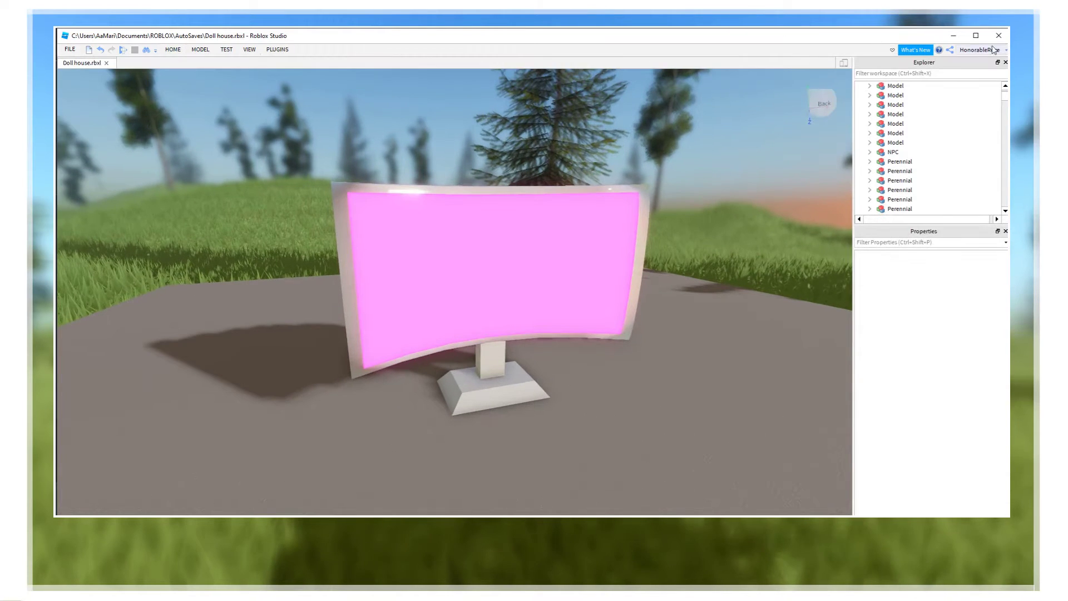
pyautogui.click(1005, 63)
pyautogui.click(1005, 62)
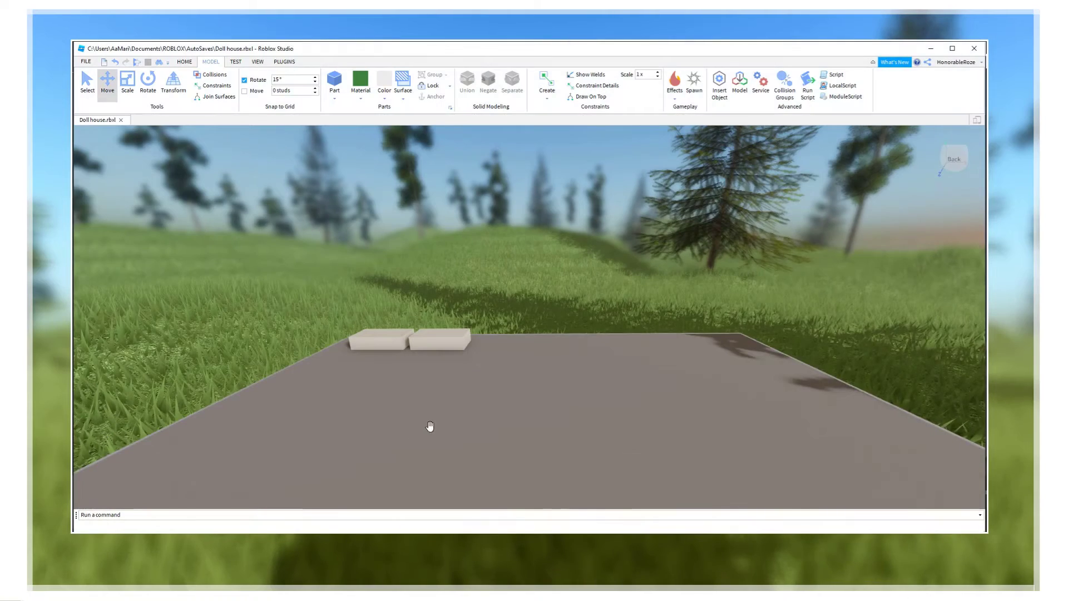
# Move the two beige blocks forward from the back of the plate so they sit side by side up close
pyautogui.scroll(6, 459, 421)
pyautogui.moveTo(459, 421); pyautogui.dragTo(335, 193, button='middle')
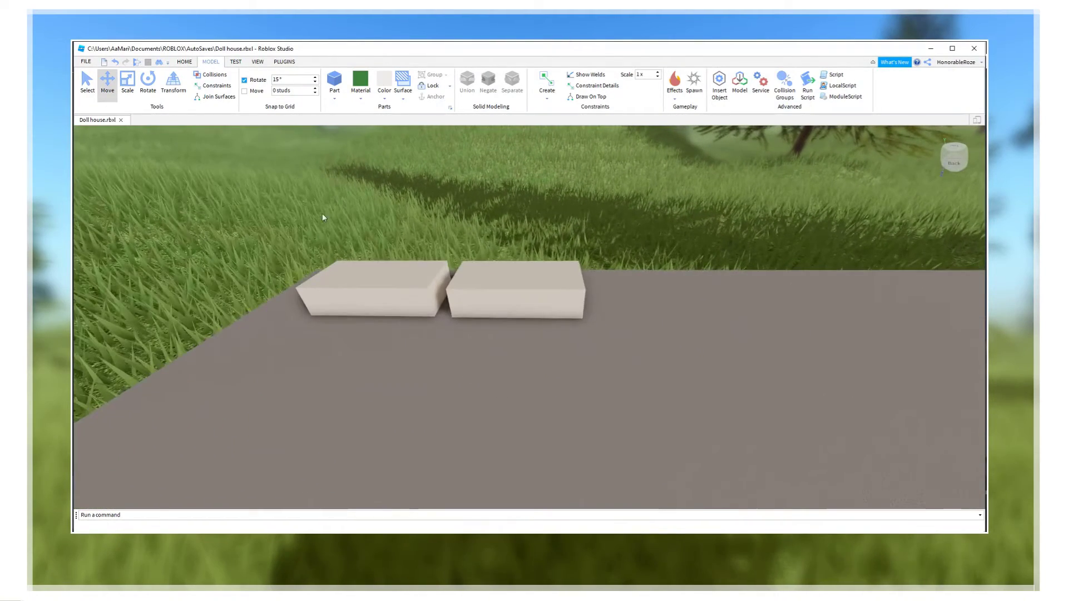
pyautogui.scroll(-3, 565, 431)
pyautogui.moveTo(565, 432); pyautogui.dragTo(367, 312, button='right')
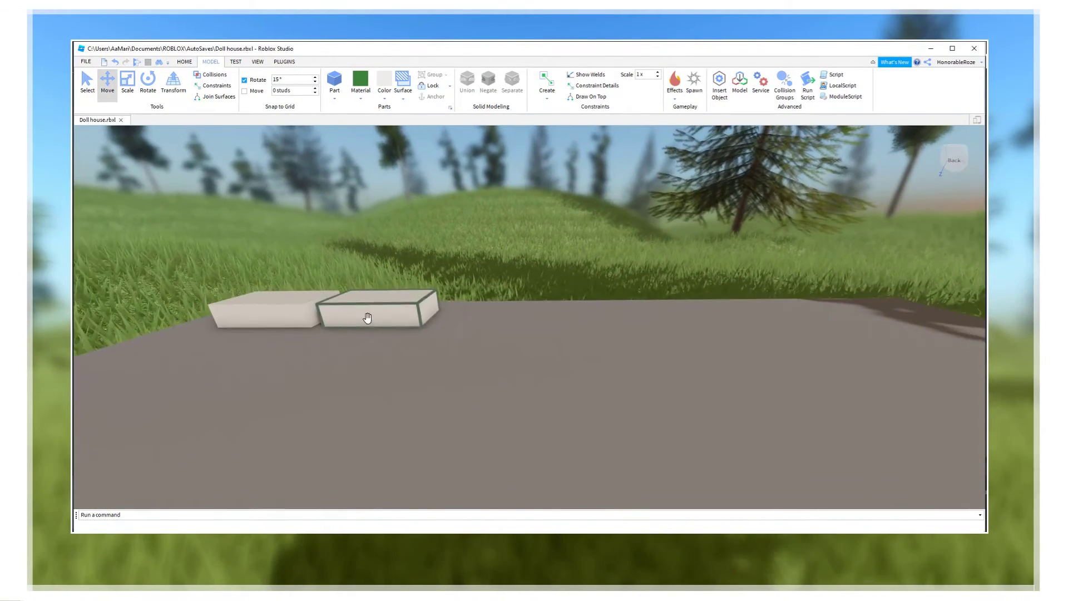
pyautogui.moveTo(367, 312); pyautogui.dragTo(579, 433)
pyautogui.moveTo(305, 310); pyautogui.dragTo(475, 494)
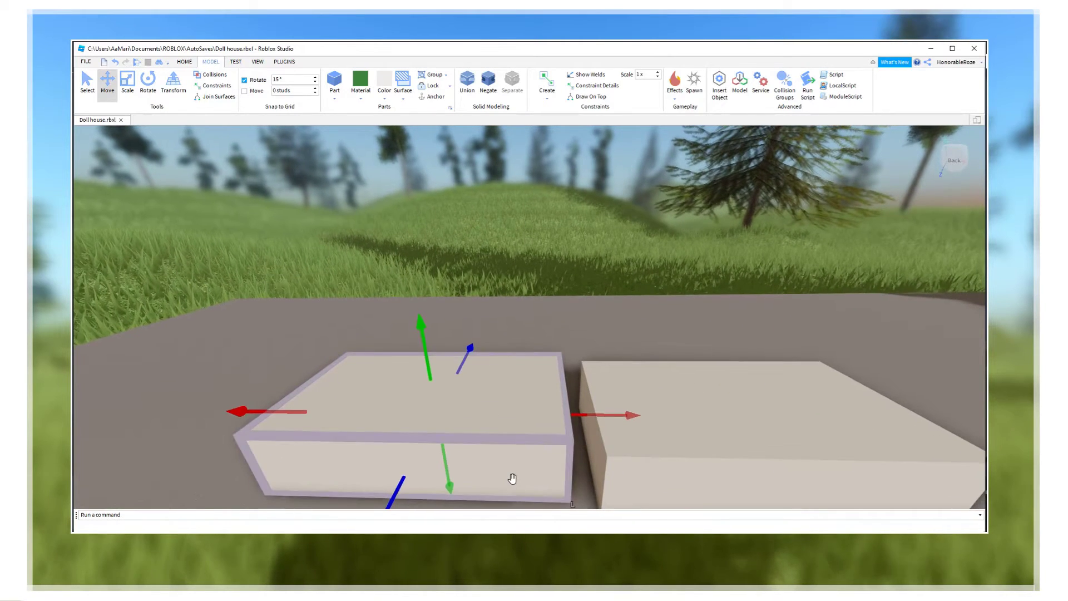
pyautogui.scroll(-2, 511, 477)
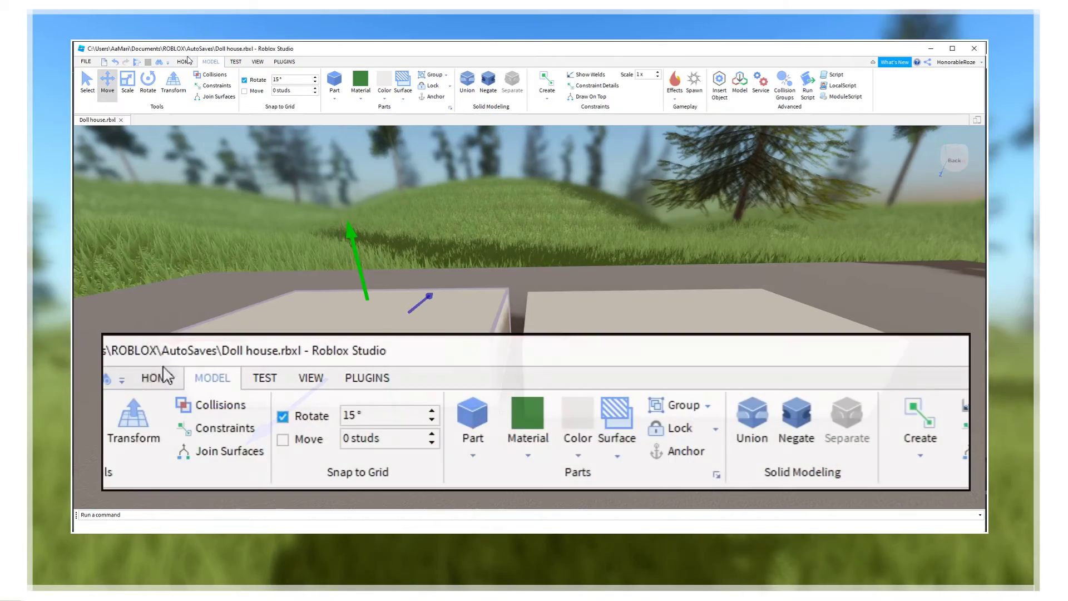
# Negate the right-hand beige block
pyautogui.click(185, 62)
pyautogui.click(211, 63)
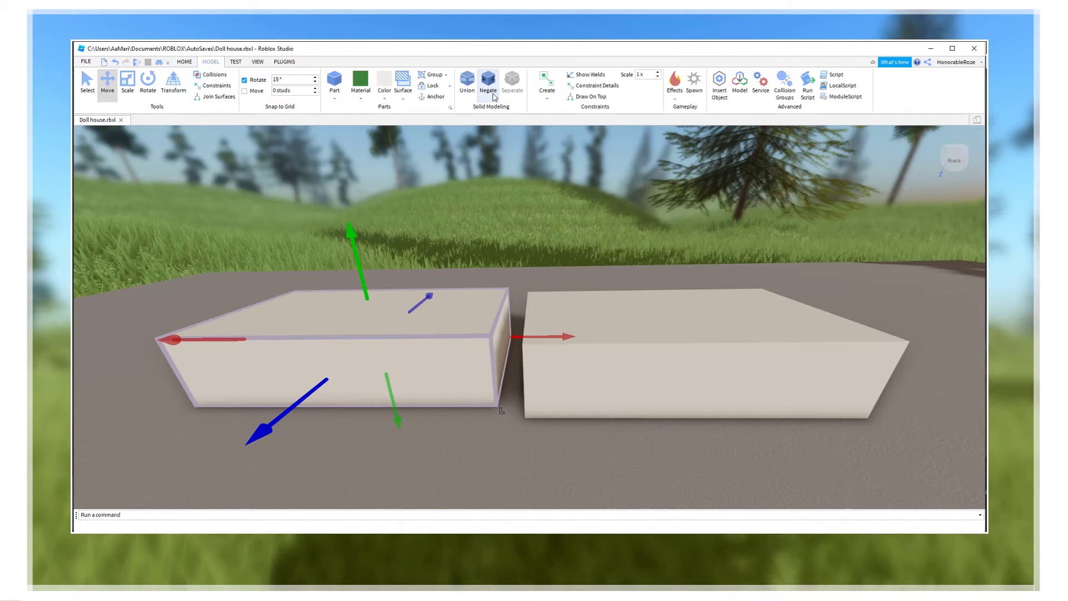
pyautogui.click(615, 331)
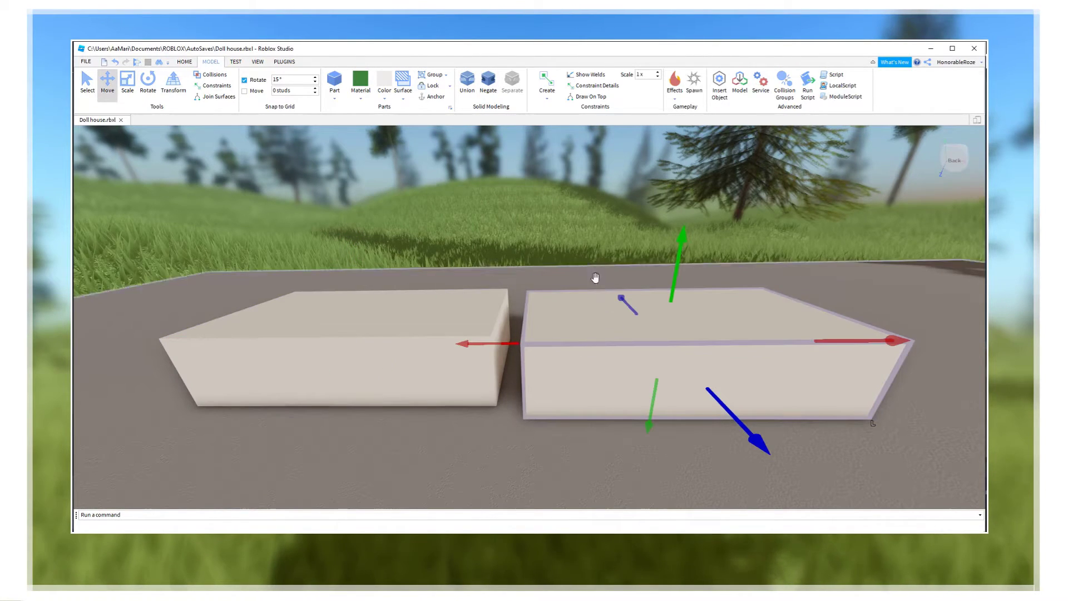
pyautogui.click(487, 93)
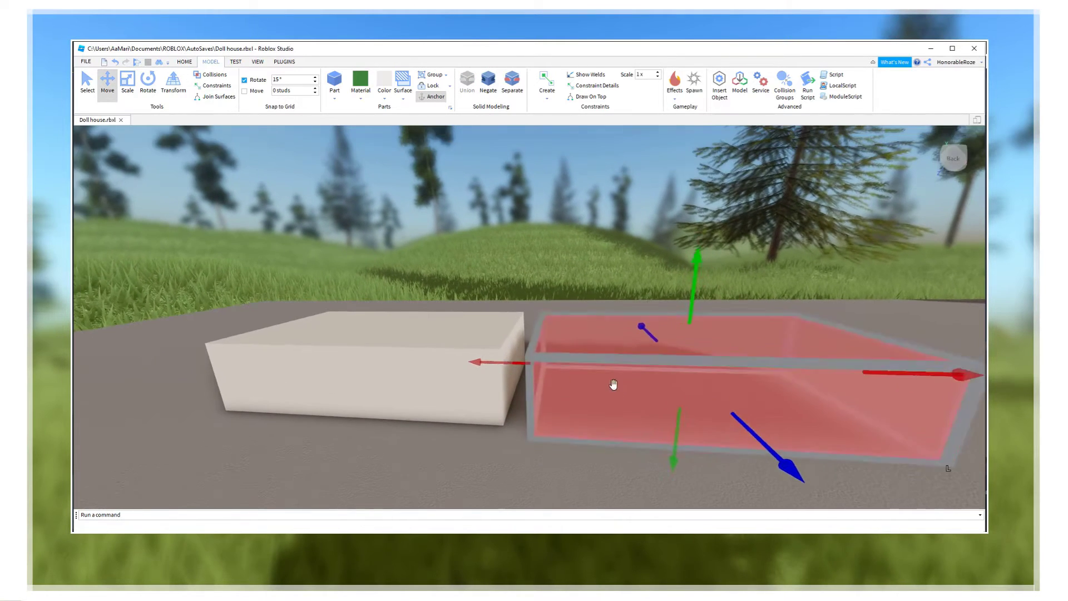
pyautogui.click(702, 448)
pyautogui.moveTo(701, 448); pyautogui.dragTo(661, 432, button='right')
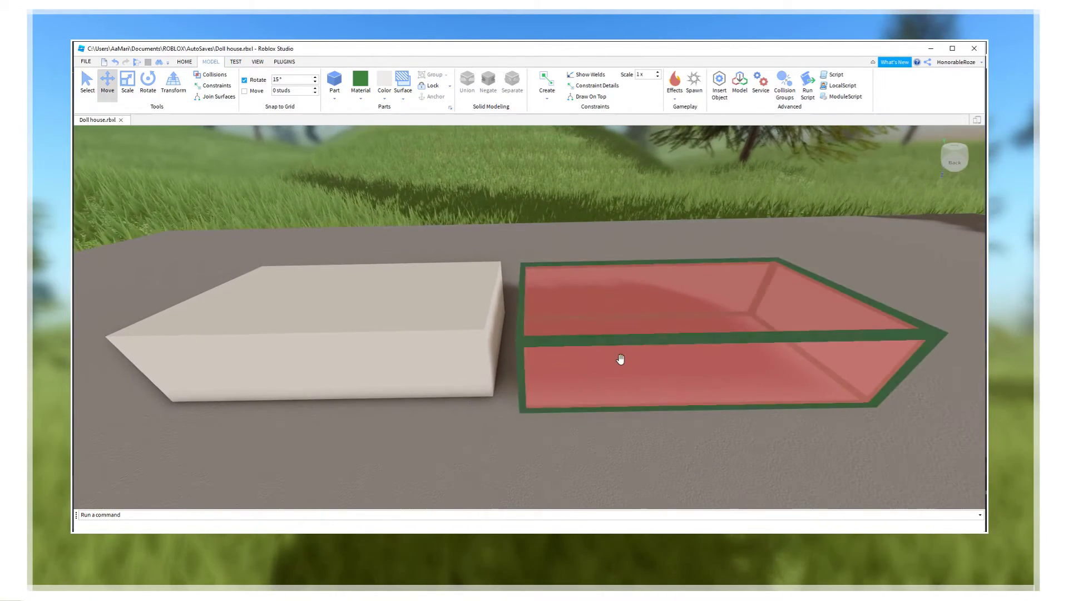
# Position the negated block so it overlaps the upper rear corner of the beige block, and select the beige block
pyautogui.click(620, 361)
pyautogui.moveTo(688, 269); pyautogui.dragTo(689, 332, button='right')
pyautogui.moveTo(469, 344); pyautogui.dragTo(365, 356)
pyautogui.scroll(3, 445, 362)
pyautogui.moveTo(446, 362); pyautogui.dragTo(545, 305, button='right')
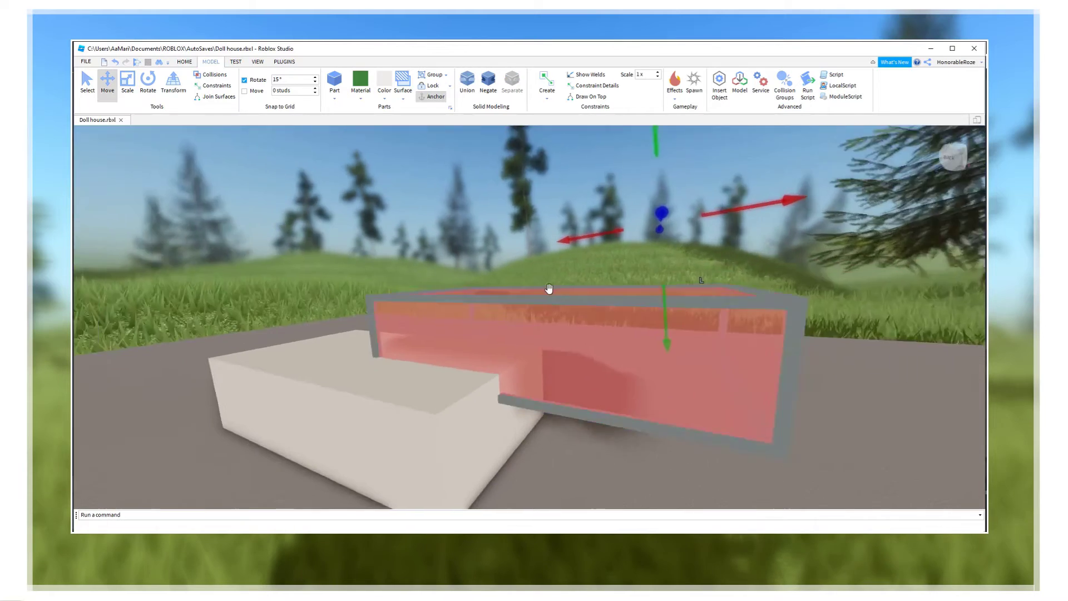
pyautogui.scroll(-3, 545, 305)
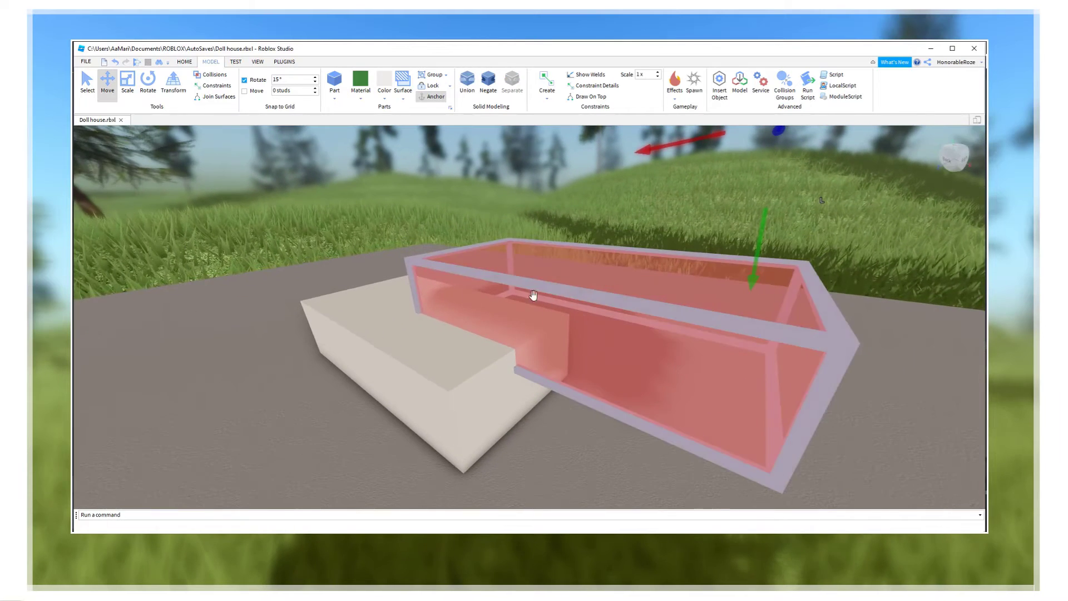
pyautogui.scroll(4, 491, 333)
pyautogui.moveTo(492, 334); pyautogui.dragTo(482, 327, button='right')
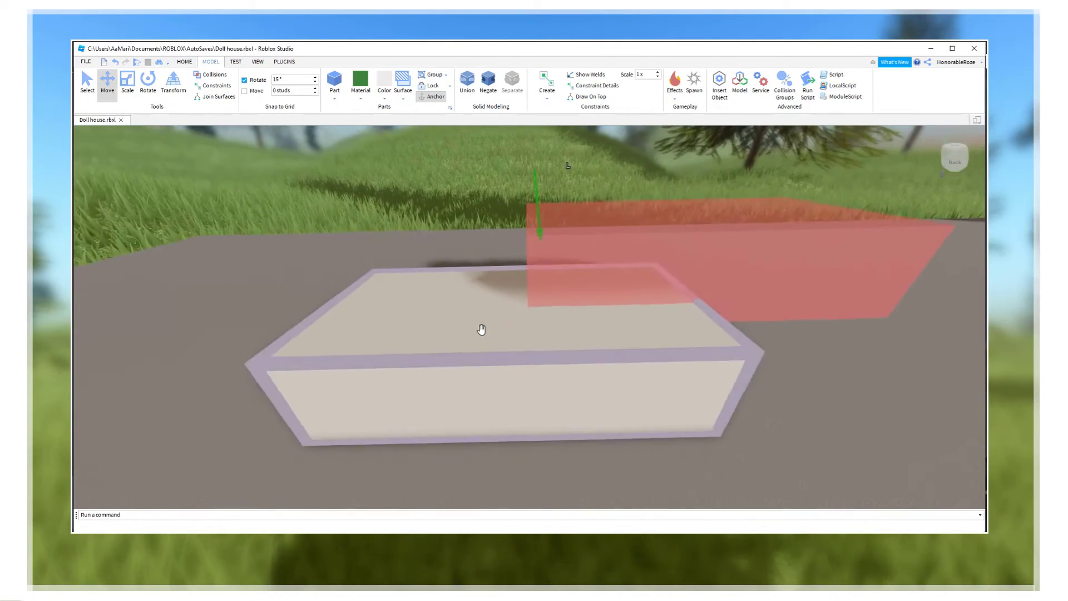
pyautogui.click(532, 377)
pyautogui.click(532, 377)
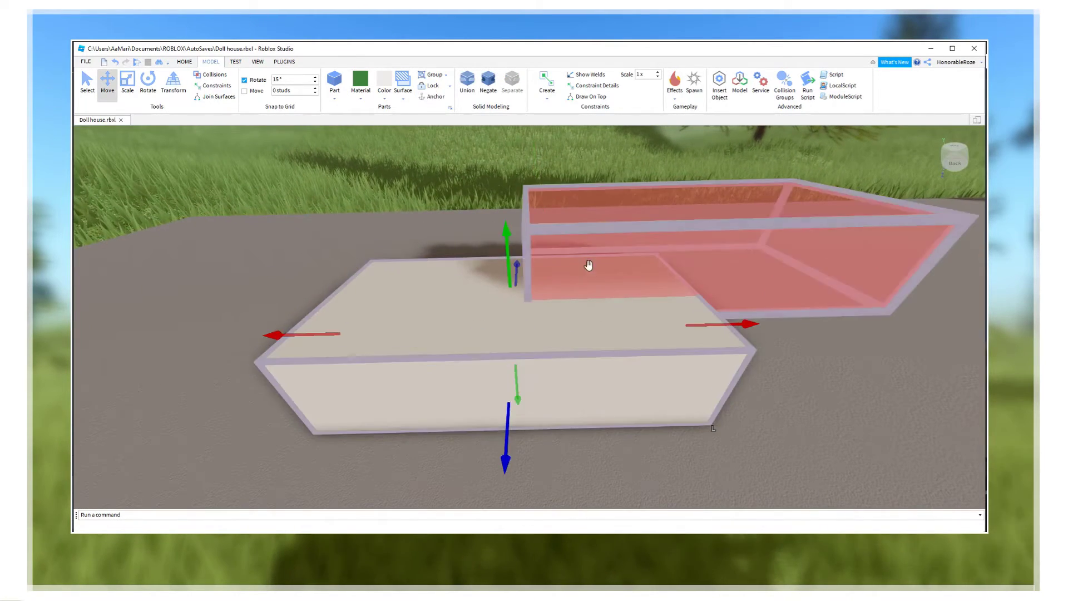
# Add the negated block to the selection, union it with the beige block to cut a corner notch, and inspect the cut
pyautogui.keyDown('shift'); pyautogui.click(592, 248); pyautogui.keyUp('shift')
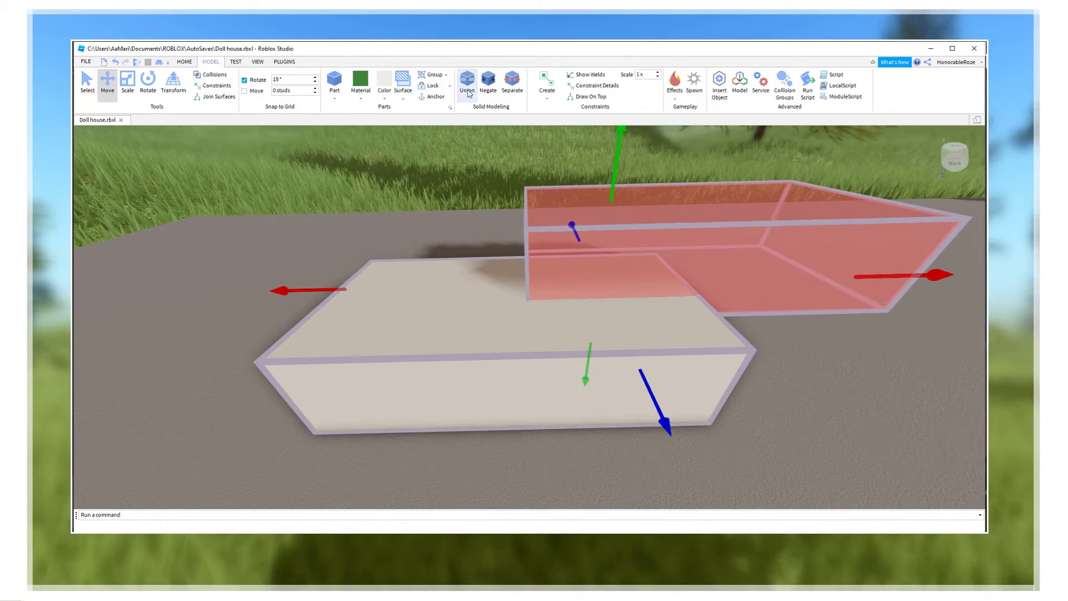
pyautogui.click(467, 82)
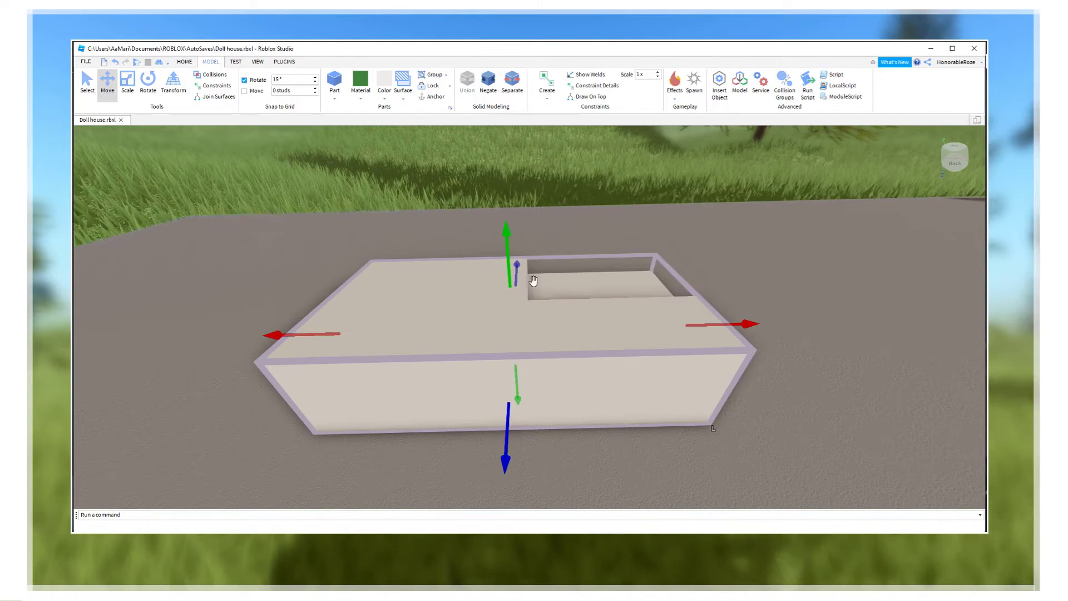
pyautogui.click(562, 217)
pyautogui.moveTo(600, 317); pyautogui.dragTo(949, 484, button='right')
pyautogui.scroll(3, 810, 453)
pyautogui.scroll(-10, 811, 452)
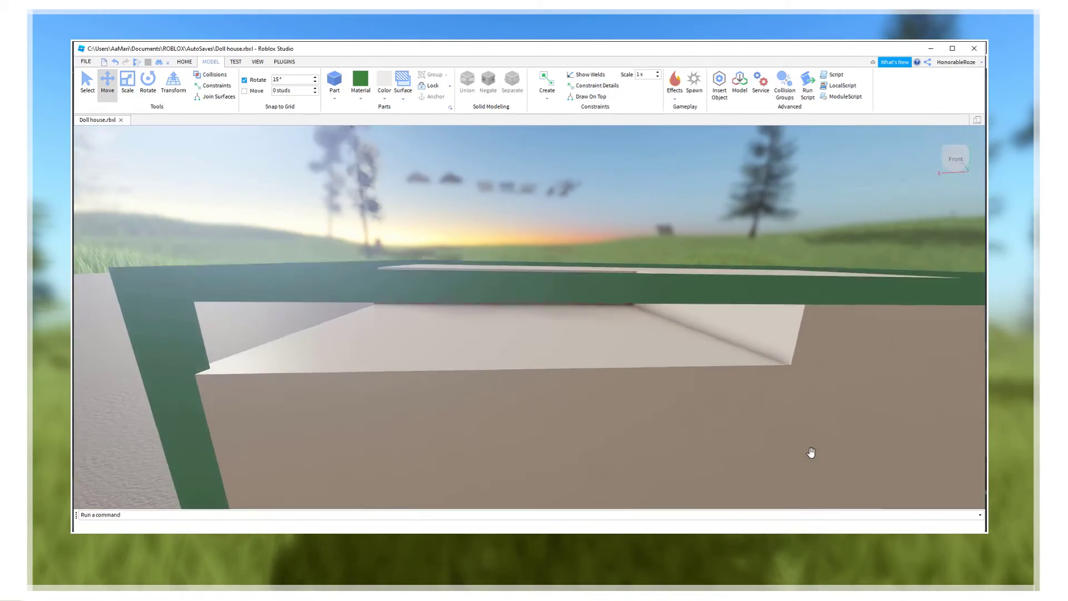
pyautogui.scroll(-3, 810, 452)
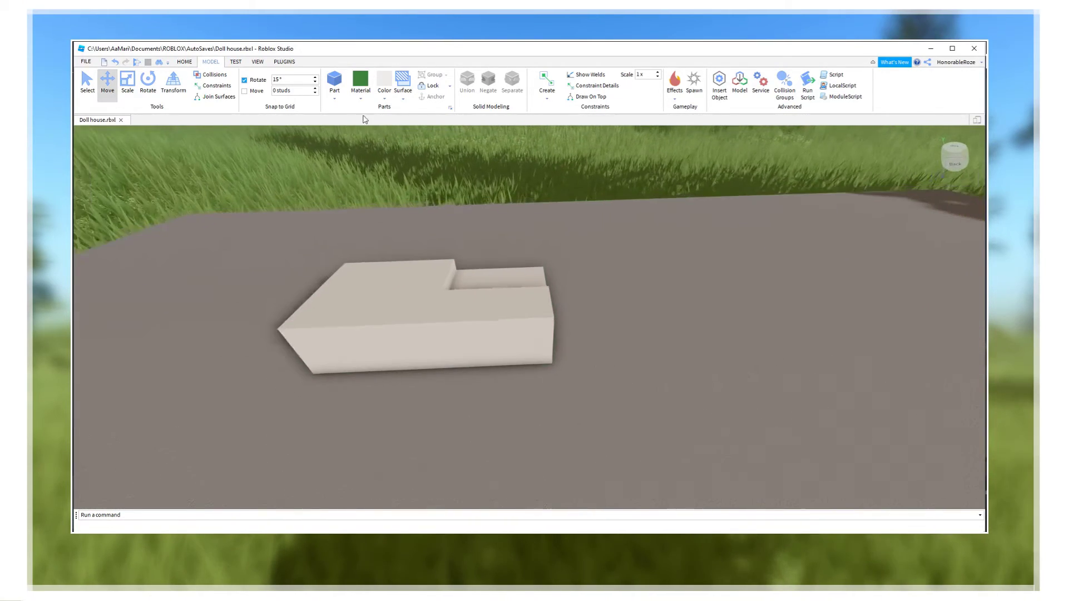
# Insert a new block, place it against the left end of the notched block, and negate it
pyautogui.click(334, 80)
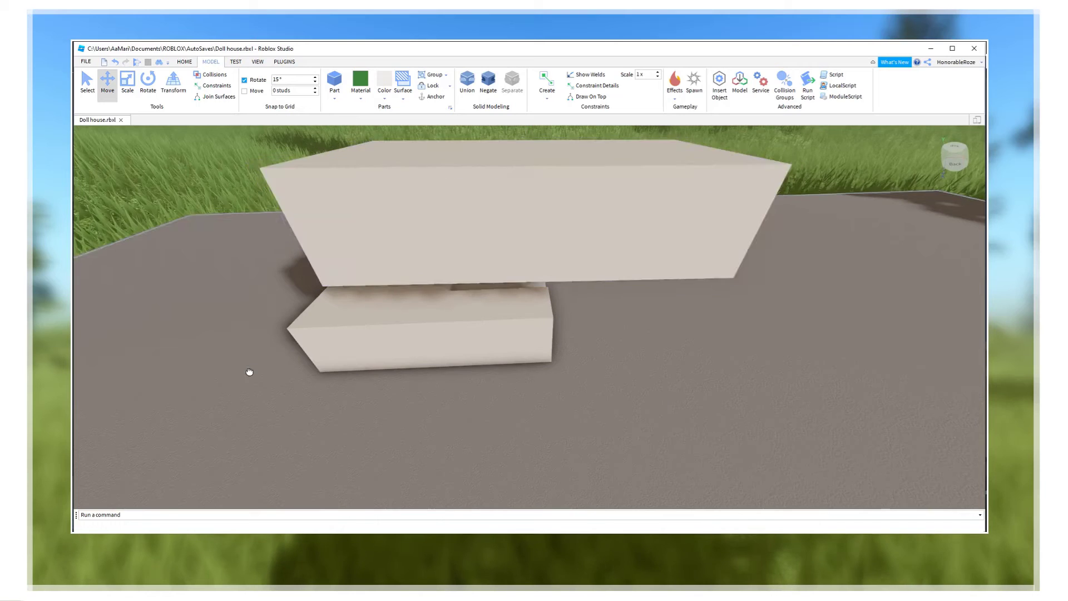
pyautogui.moveTo(248, 370); pyautogui.dragTo(467, 291, button='right')
pyautogui.moveTo(467, 291); pyautogui.dragTo(162, 421)
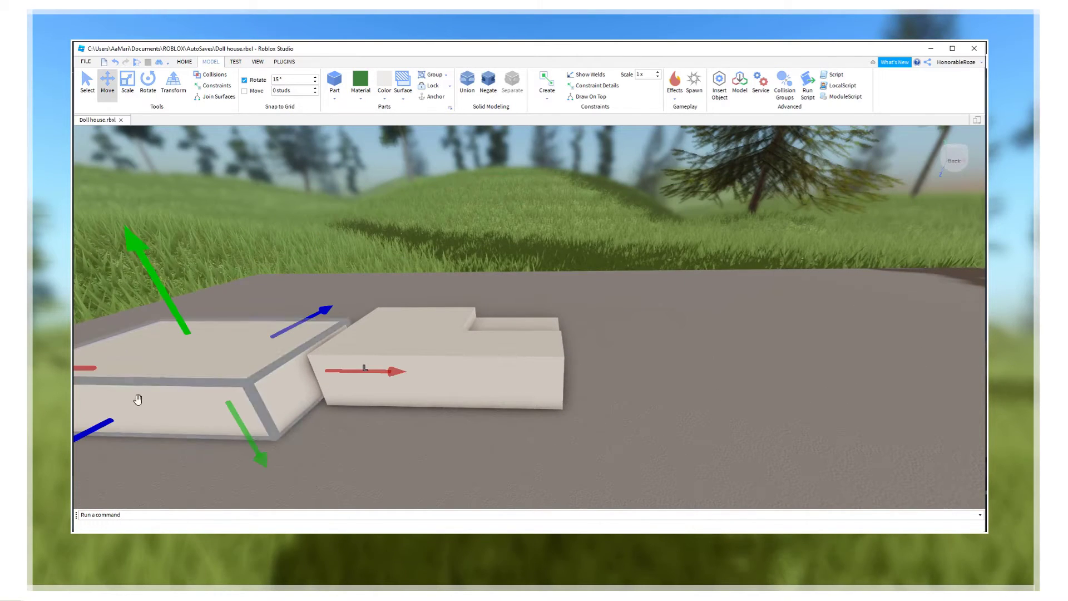
pyautogui.click(488, 81)
# Move the negated block sideways so it overlaps the front left corner of the notched block
pyautogui.moveTo(470, 266); pyautogui.dragTo(467, 357, button='right')
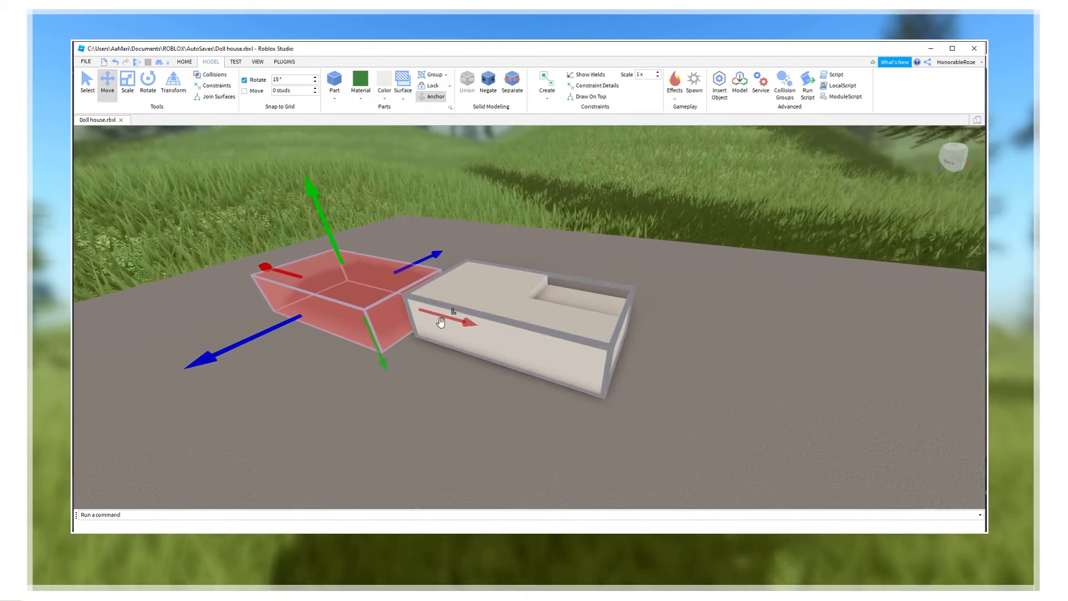
pyautogui.moveTo(446, 317); pyautogui.dragTo(502, 332)
pyautogui.scroll(3, 500, 392)
pyautogui.moveTo(500, 392); pyautogui.dragTo(475, 317, button='right')
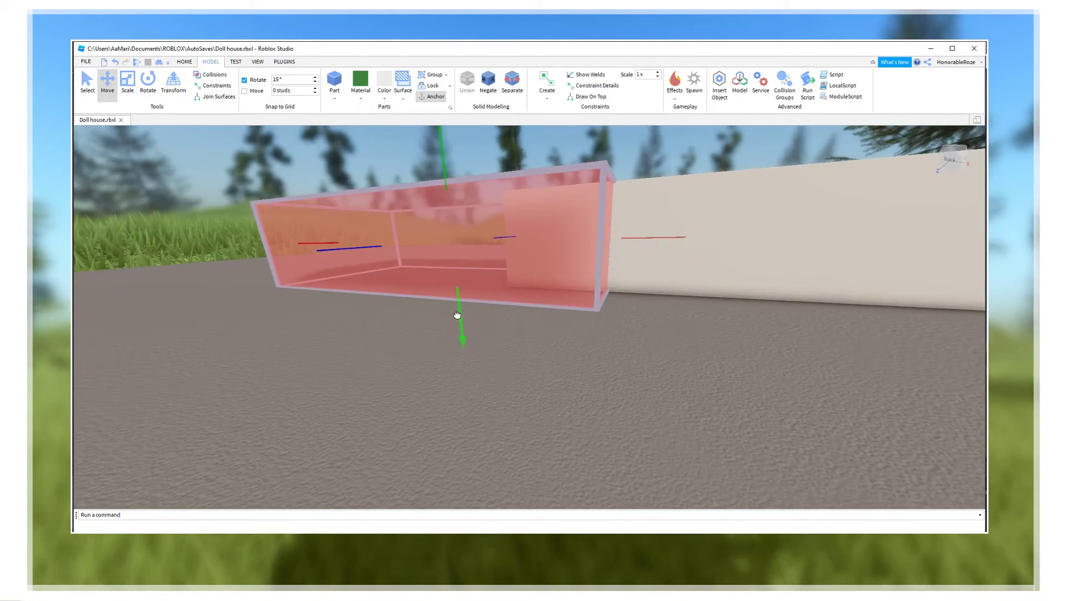
pyautogui.scroll(3, 536, 245)
pyautogui.moveTo(556, 253); pyautogui.dragTo(582, 262, button='right')
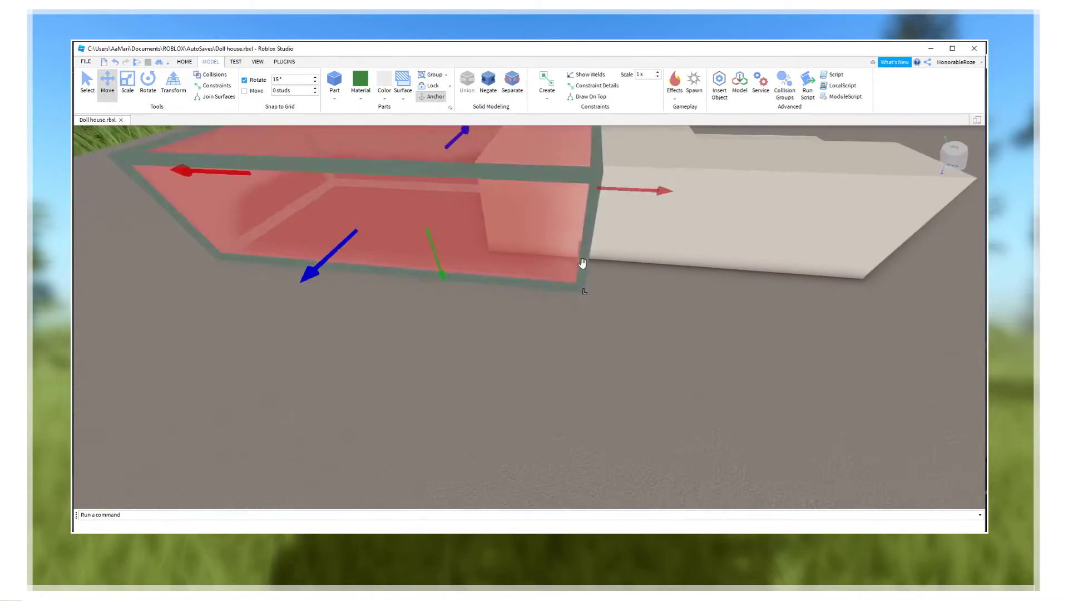
pyautogui.scroll(-3, 583, 263)
# Union the negated block with the notched block to cut the front left corner, and inspect the resulting shape
pyautogui.keyDown('ctrl'); pyautogui.click(639, 272); pyautogui.keyUp('ctrl')
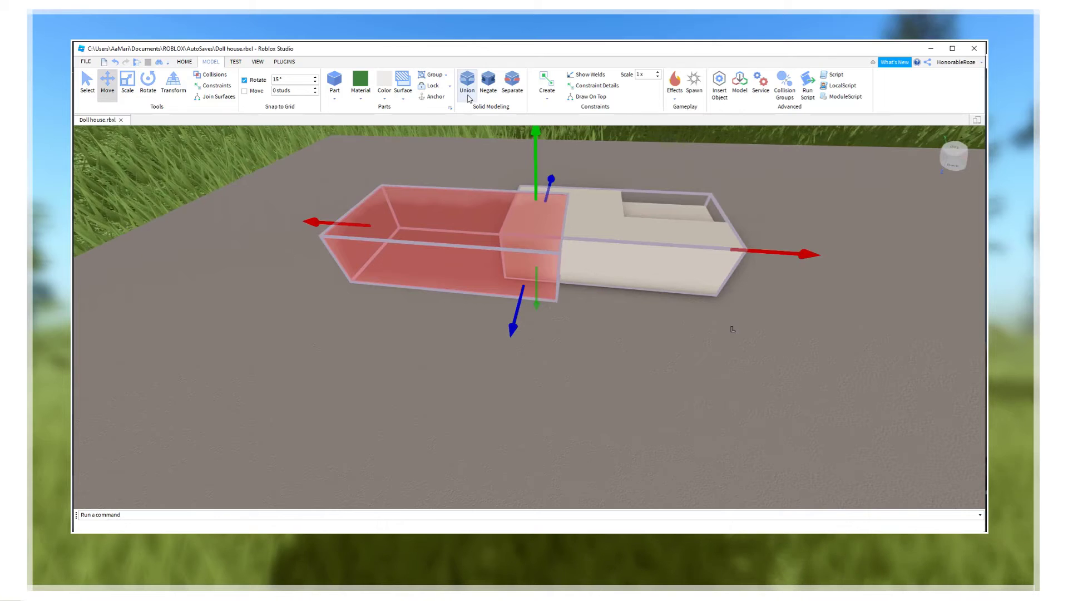
pyautogui.click(467, 83)
pyautogui.click(592, 225)
pyautogui.scroll(5, 599, 226)
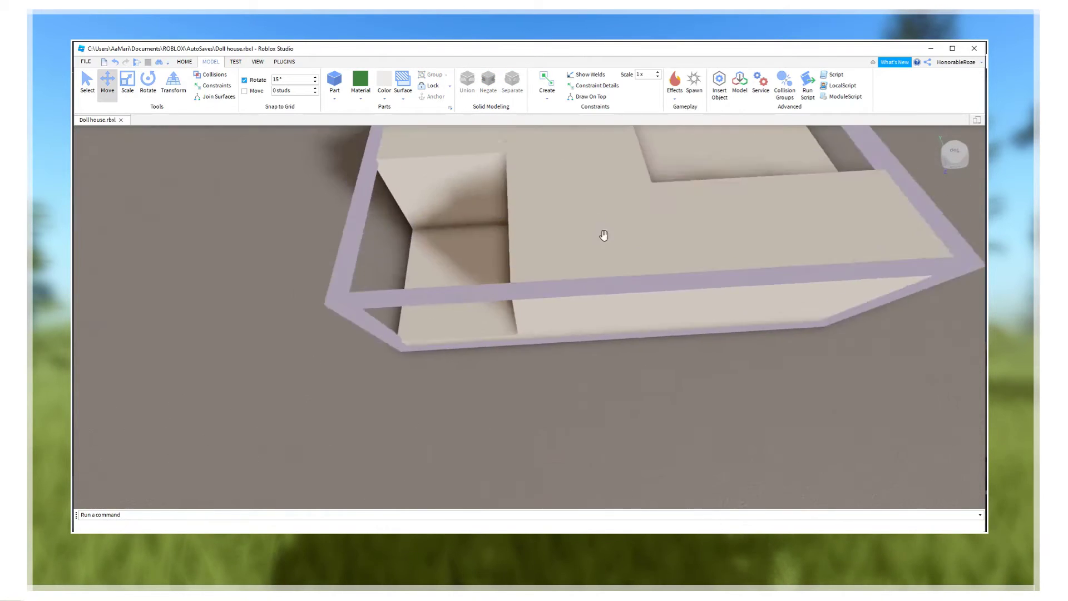
pyautogui.scroll(-5, 627, 426)
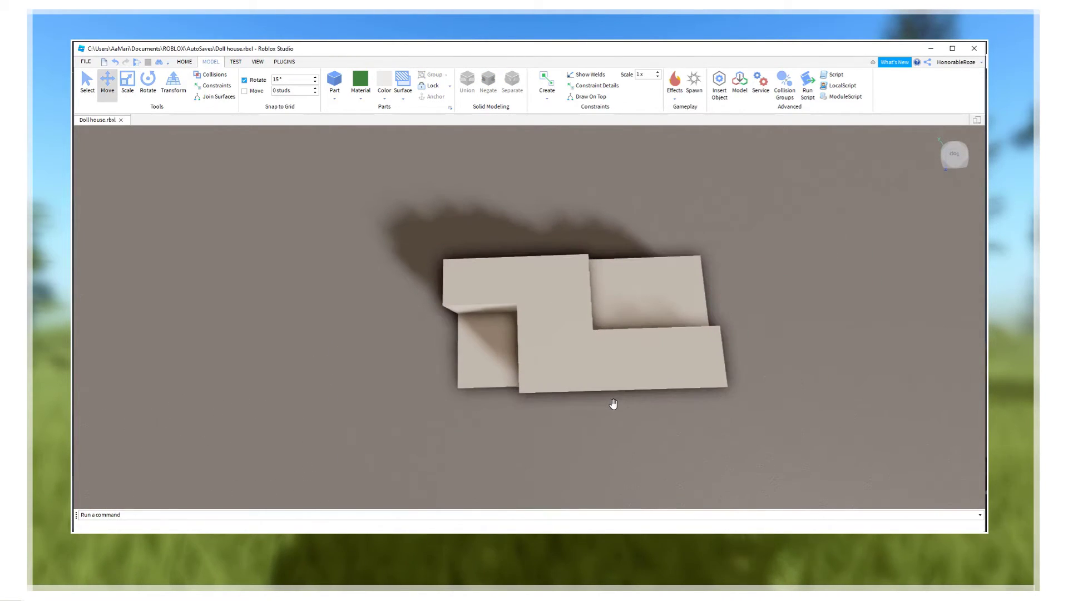
pyautogui.scroll(5, 613, 403)
pyautogui.scroll(-3, 615, 391)
pyautogui.moveTo(613, 405)
pyautogui.mouseDown(button='right')
pyautogui.moveTo(615, 389)
pyautogui.moveTo(601, 398)
pyautogui.mouseUp(button='right')
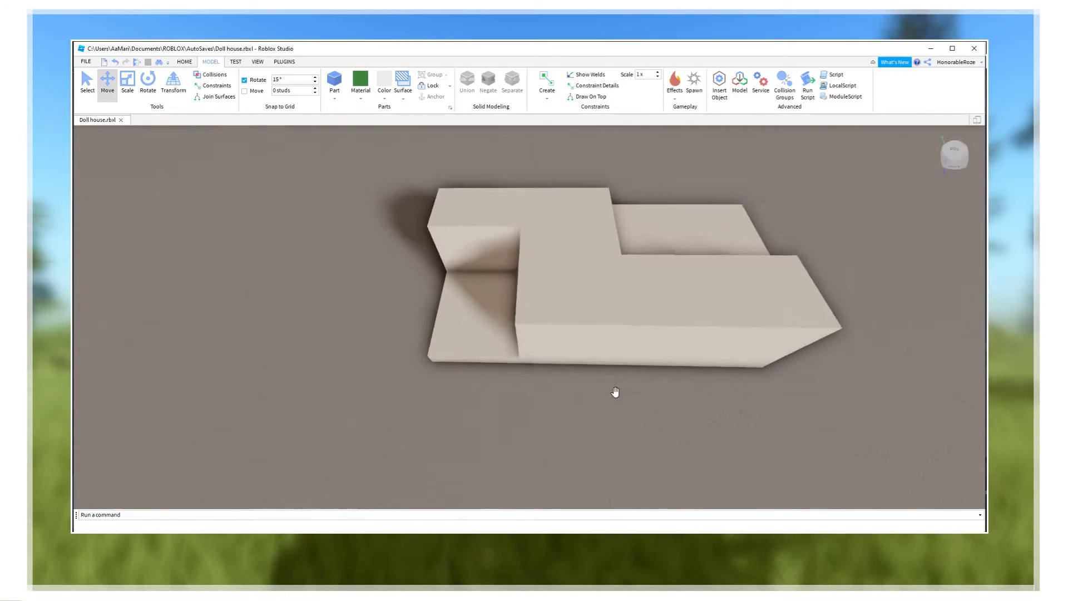
pyautogui.scroll(-3, 600, 398)
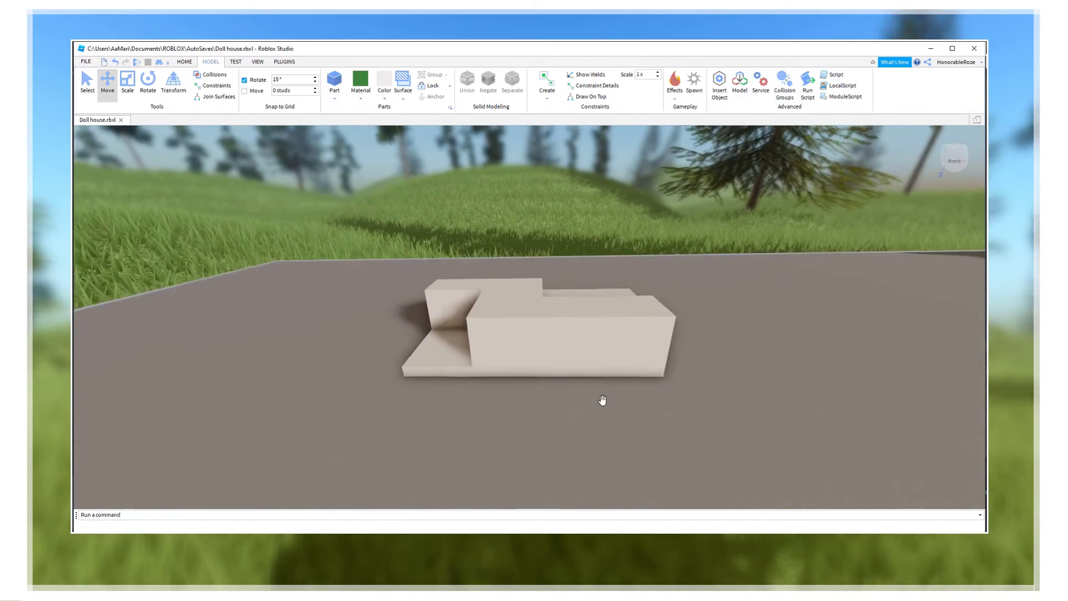
# Separate the twice-cut block back into its component parts
pyautogui.scroll(3, 602, 400)
pyautogui.click(567, 340)
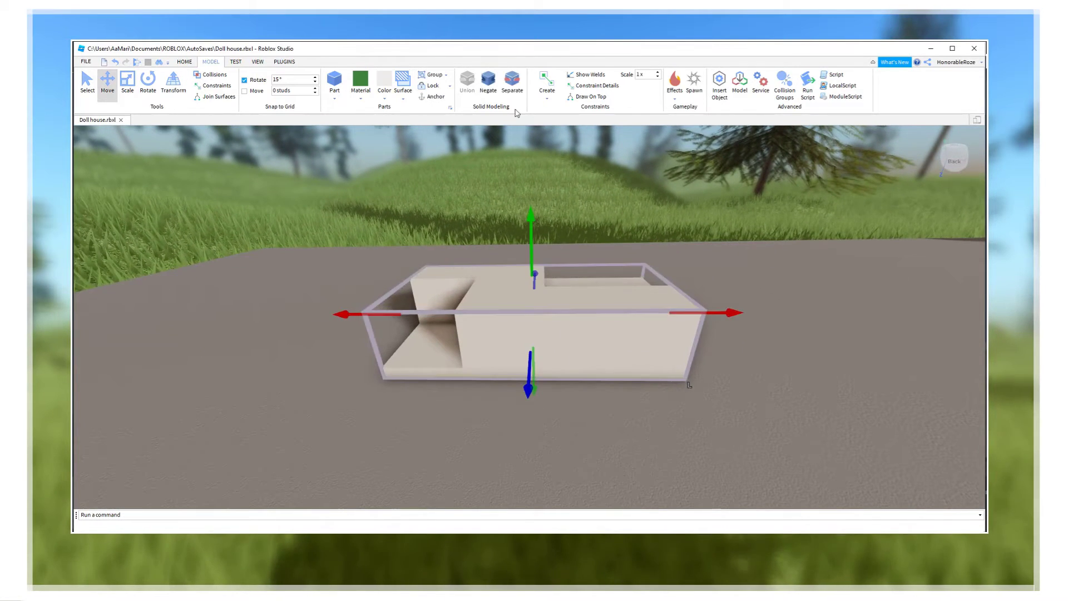
pyautogui.click(512, 98)
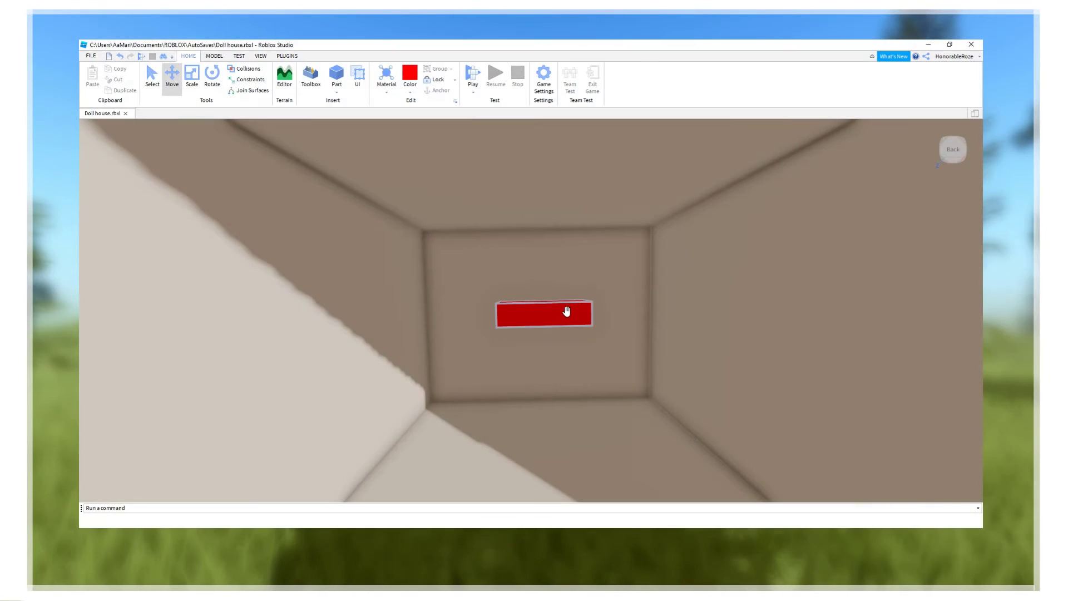
# Show the Explorer and Properties windows and select the red part inside the beige room
pyautogui.click(260, 56)
pyautogui.click(128, 84)
pyautogui.click(94, 83)
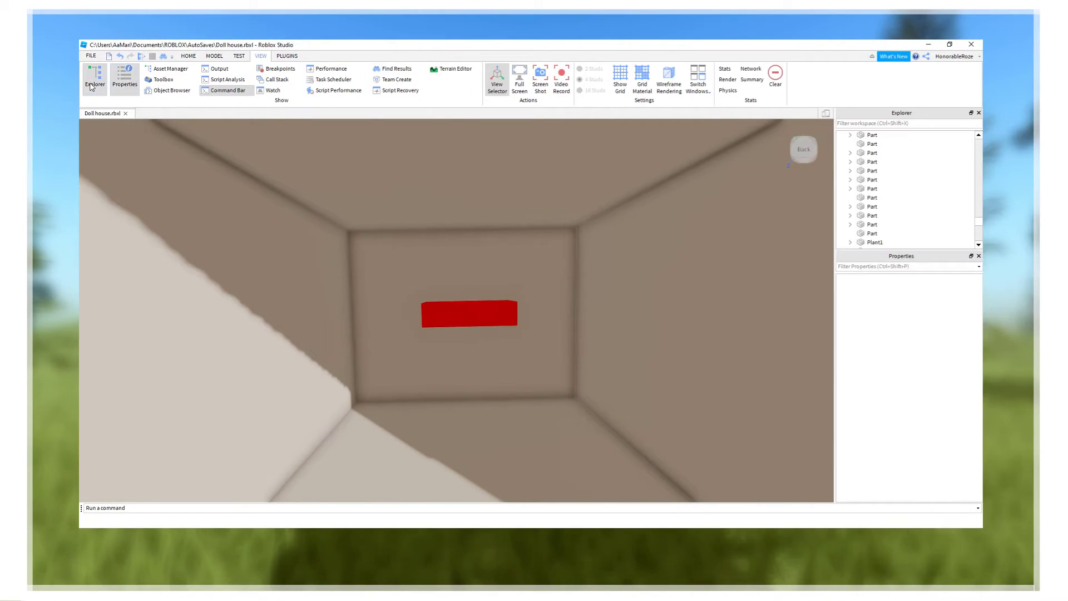
pyautogui.click(459, 313)
pyautogui.scroll(-1, 869, 212)
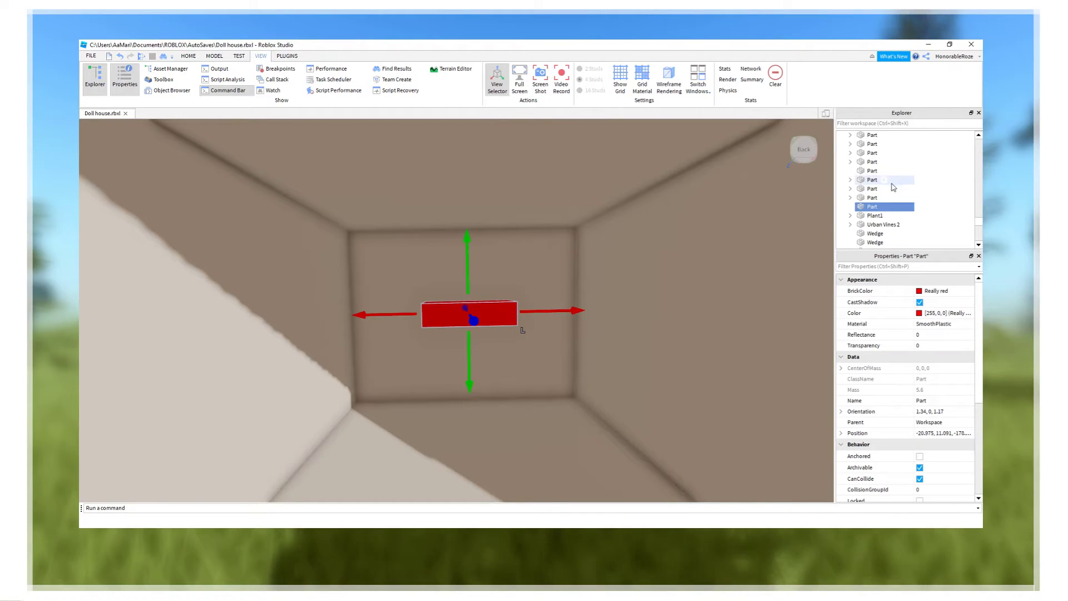
# Insert a PointLight into the red part and move the part around the room to demonstrate the light
pyautogui.rightClick(865, 210)
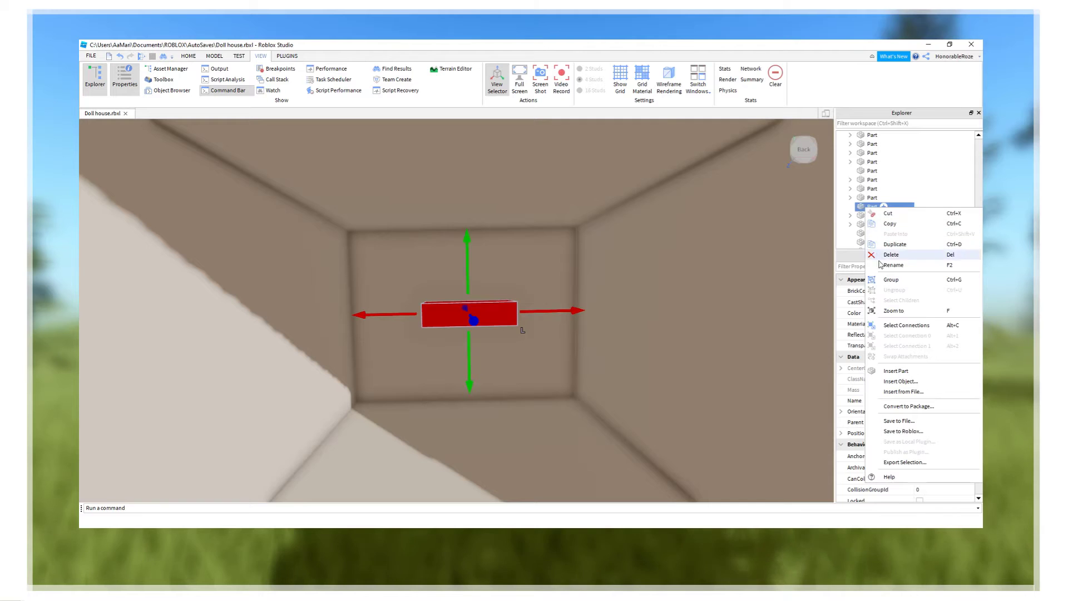
pyautogui.click(899, 382)
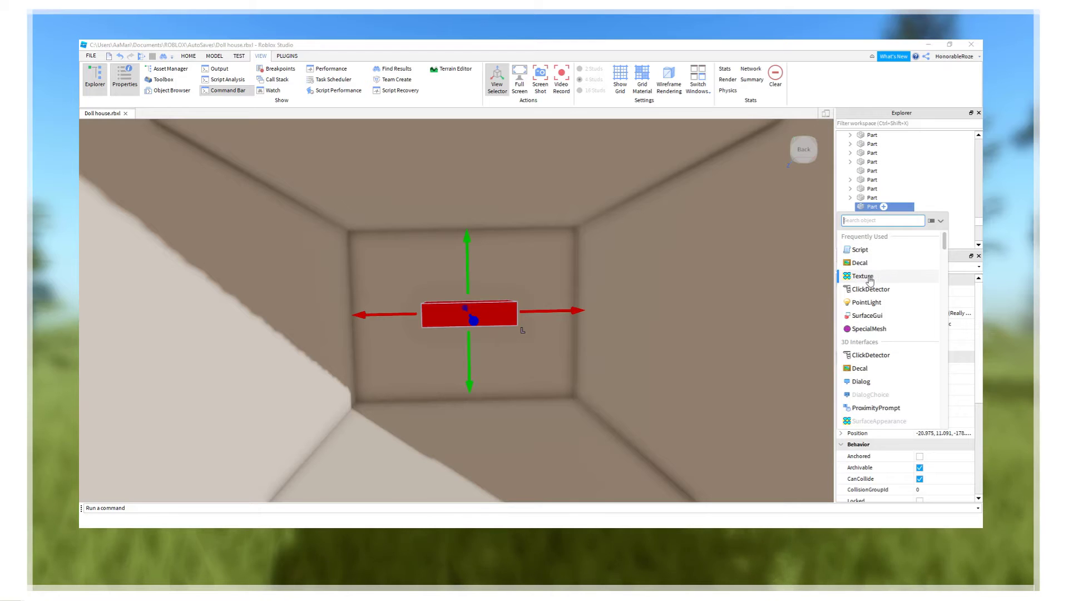
pyautogui.click(939, 222)
pyautogui.click(937, 222)
pyautogui.click(931, 222)
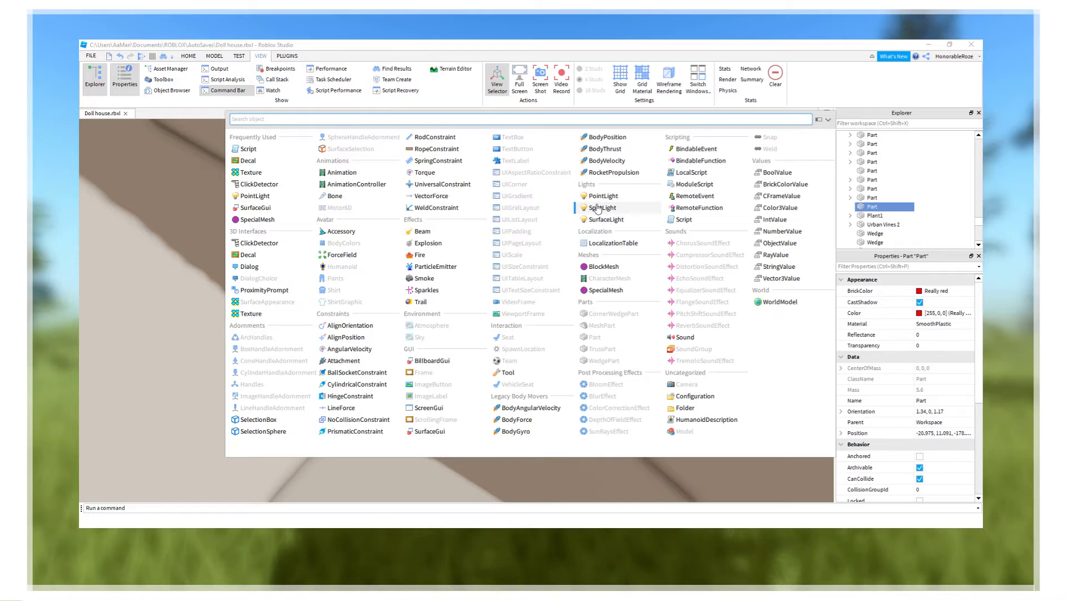
pyautogui.click(598, 197)
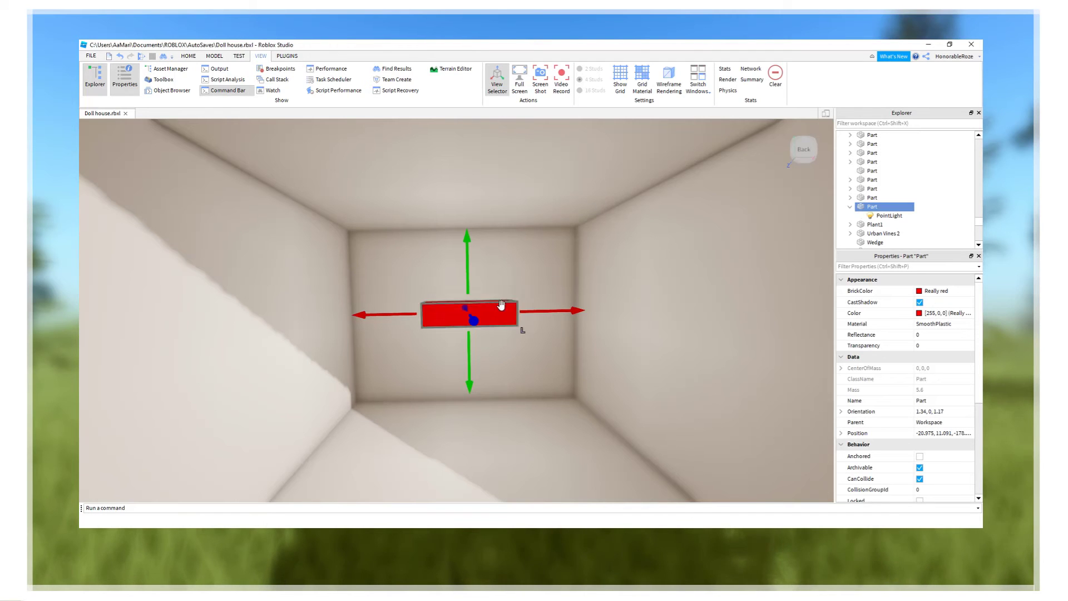
pyautogui.moveTo(472, 315); pyautogui.dragTo(529, 334)
pyautogui.moveTo(468, 346)
pyautogui.mouseDown()
pyautogui.moveTo(444, 403)
pyautogui.moveTo(462, 347)
pyautogui.mouseUp()
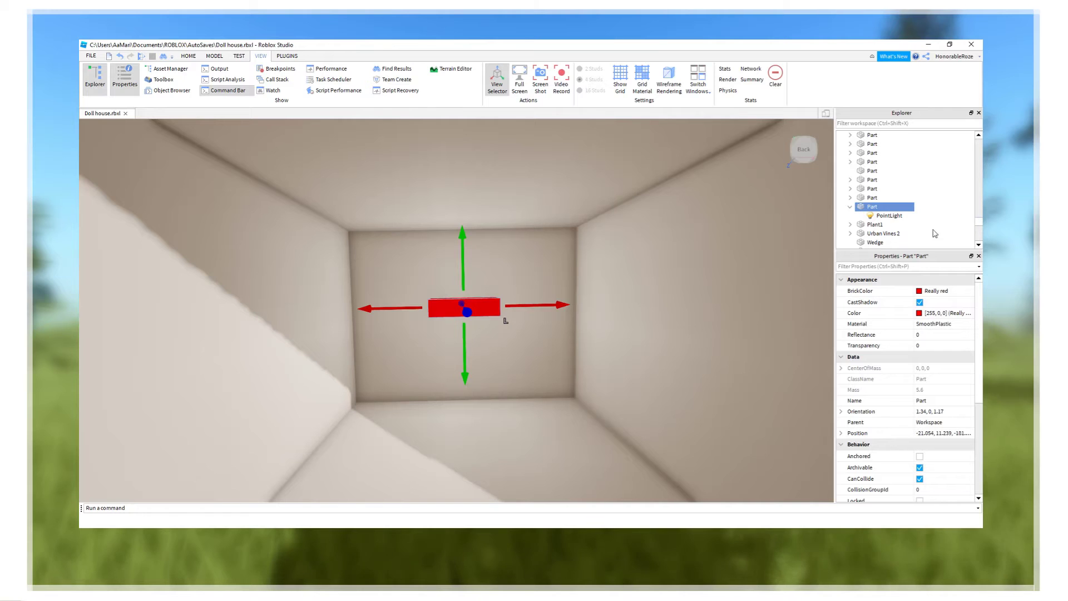
# Delete the PointLight from the red part and insert a SpotLight in its place
pyautogui.click(888, 216)
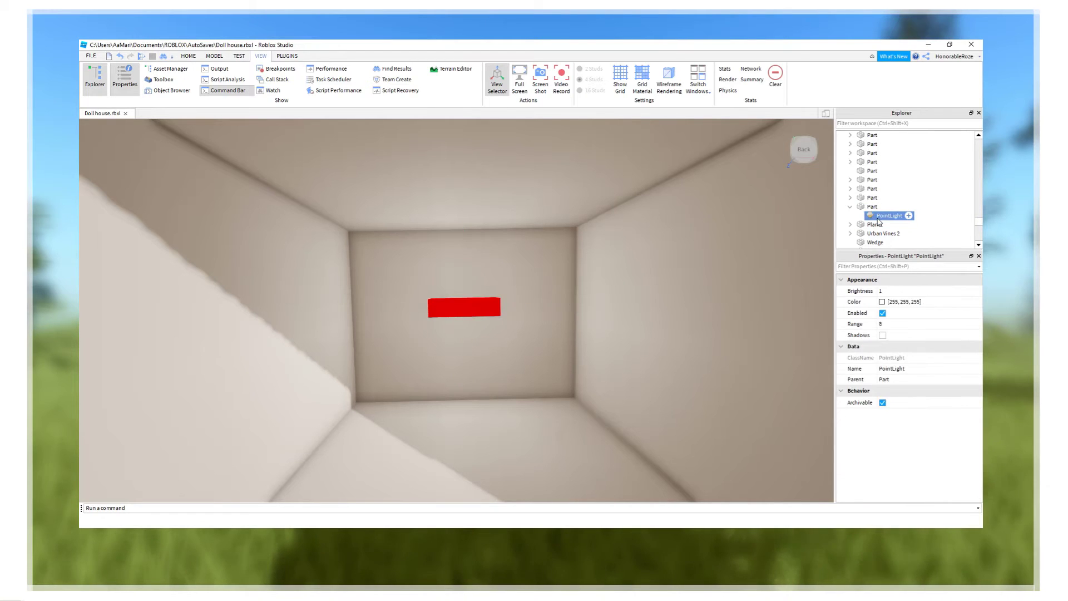
pyautogui.press('Delete')
pyautogui.click(872, 207)
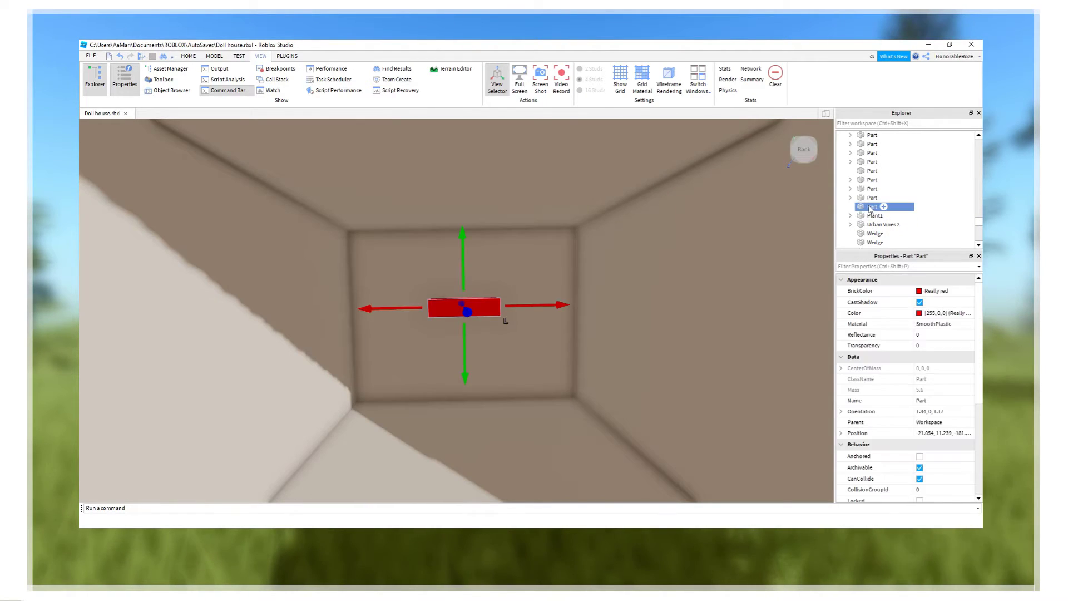
pyautogui.rightClick(866, 206)
pyautogui.click(899, 379)
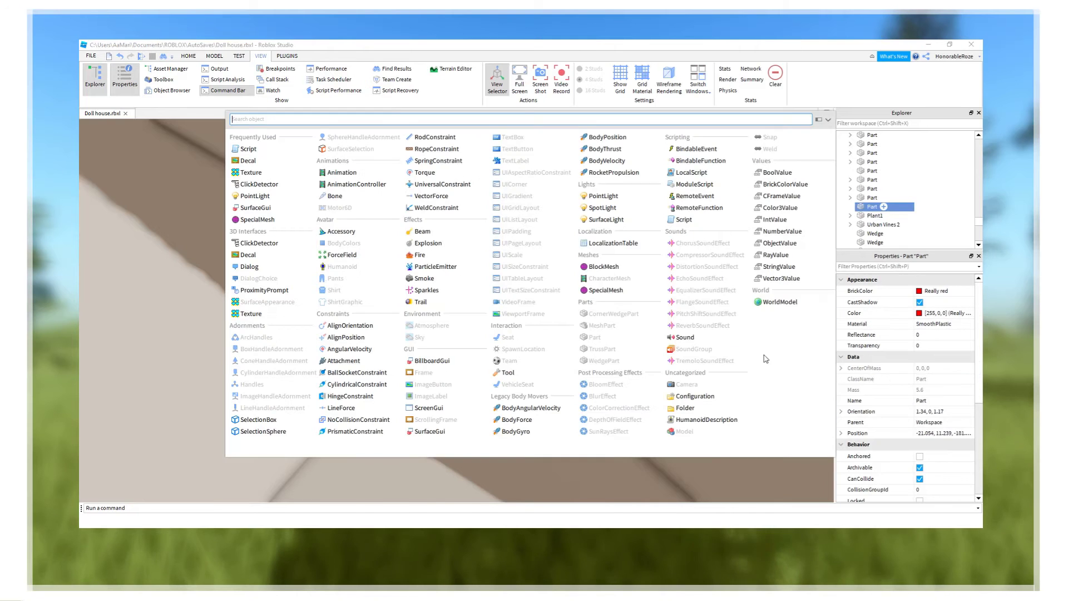
pyautogui.click(610, 207)
# Move the red part sideways and rotate it about 75° around its vertical axis to redirect the SpotLight
pyautogui.moveTo(491, 302); pyautogui.dragTo(533, 311)
pyautogui.click(188, 55)
pyautogui.click(212, 77)
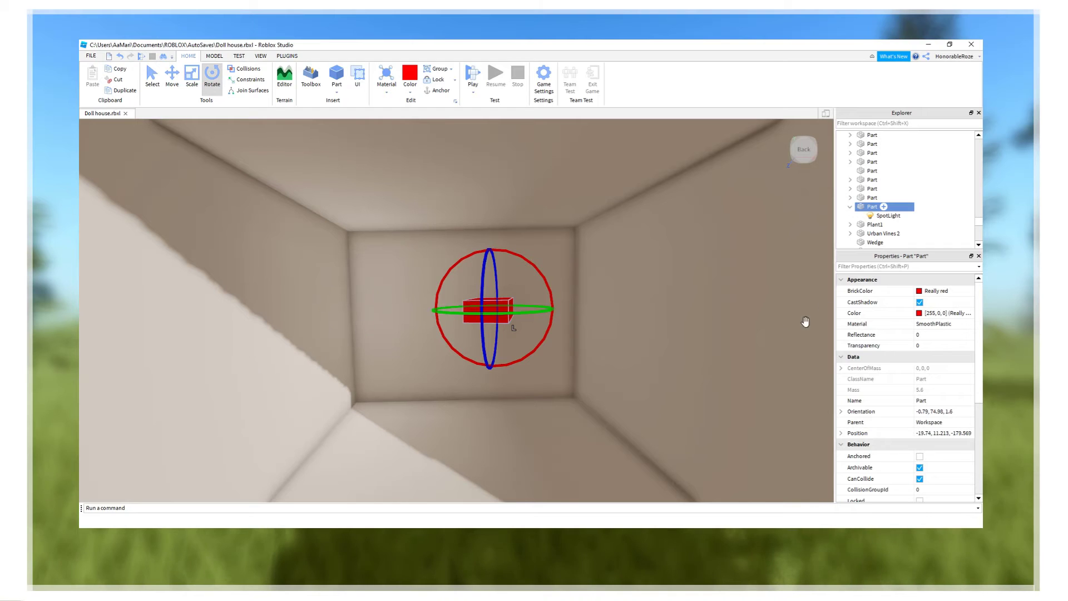
# Delete the SpotLight from the red part and insert a SurfaceLight in its place
pyautogui.moveTo(874, 216); pyautogui.dragTo(872, 199)
pyautogui.click(869, 207)
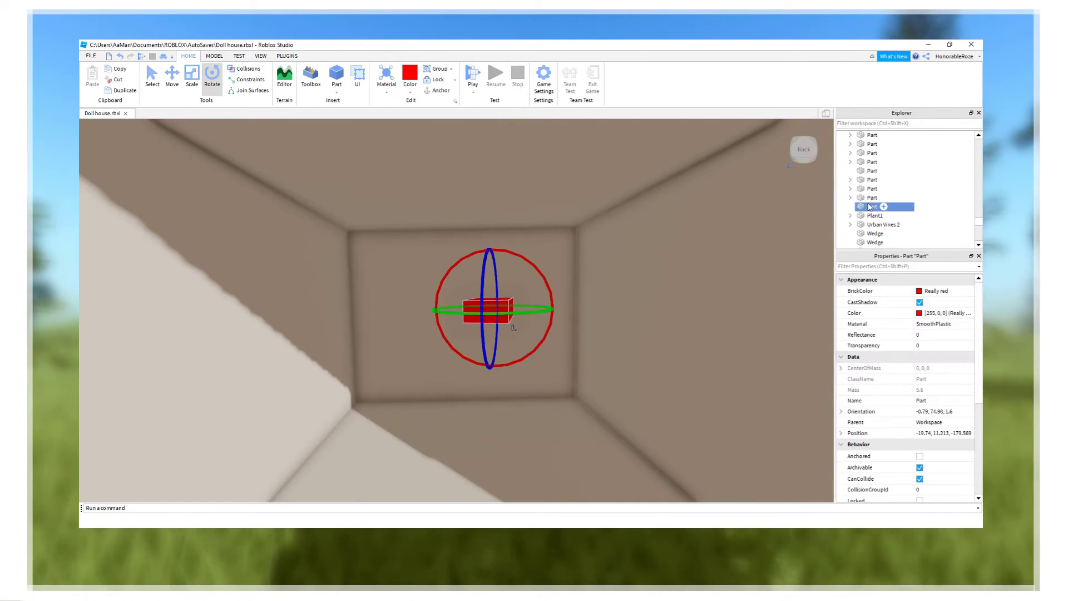
pyautogui.rightClick(866, 204)
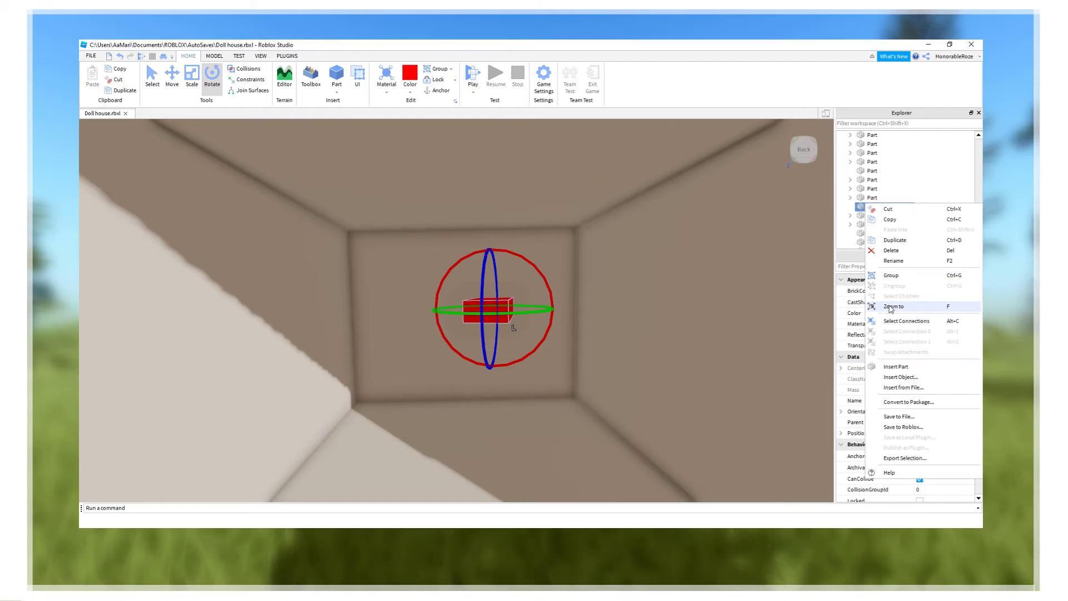
pyautogui.click(918, 378)
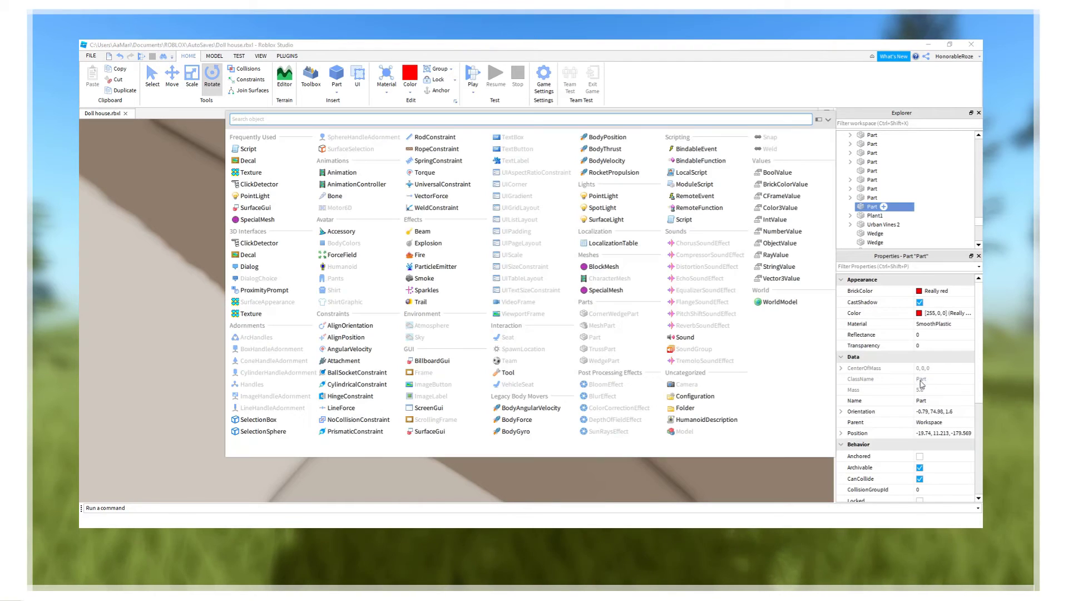
pyautogui.click(601, 221)
# Move the red part toward the right wall of the room, and delete its SurfaceLight
pyautogui.click(172, 77)
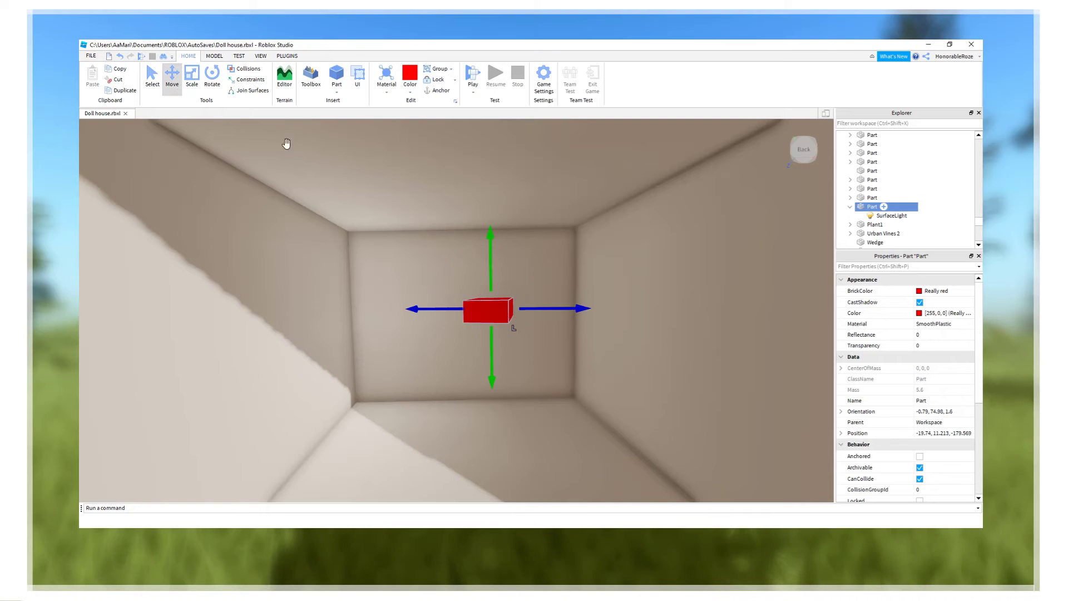
pyautogui.moveTo(533, 310); pyautogui.dragTo(571, 329)
pyautogui.click(875, 216)
pyautogui.press('Delete')
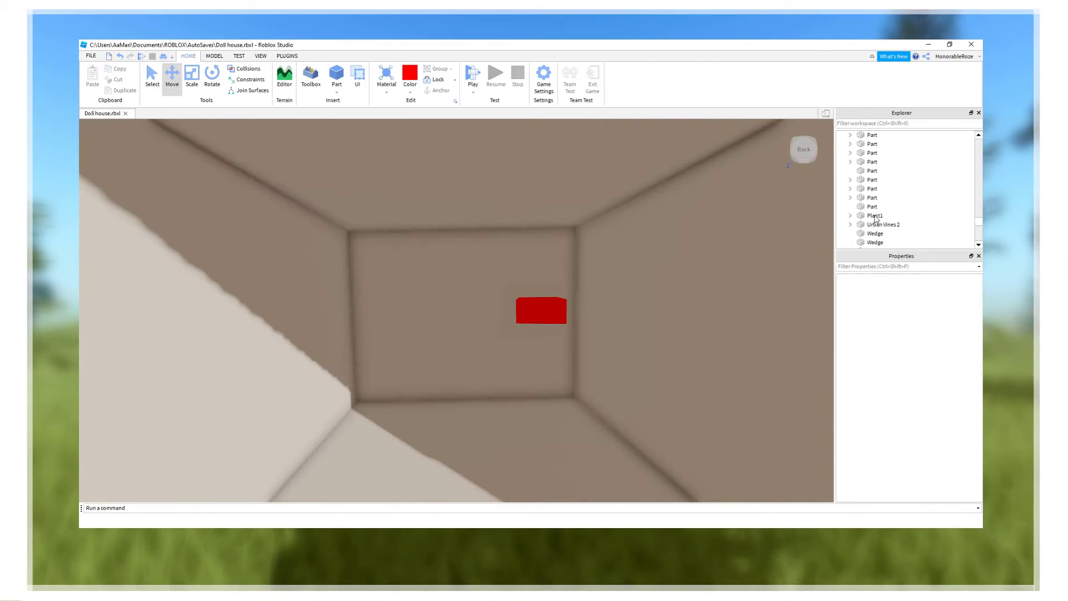
# Insert a PointLight object into the red part inside the room
pyautogui.click(524, 320)
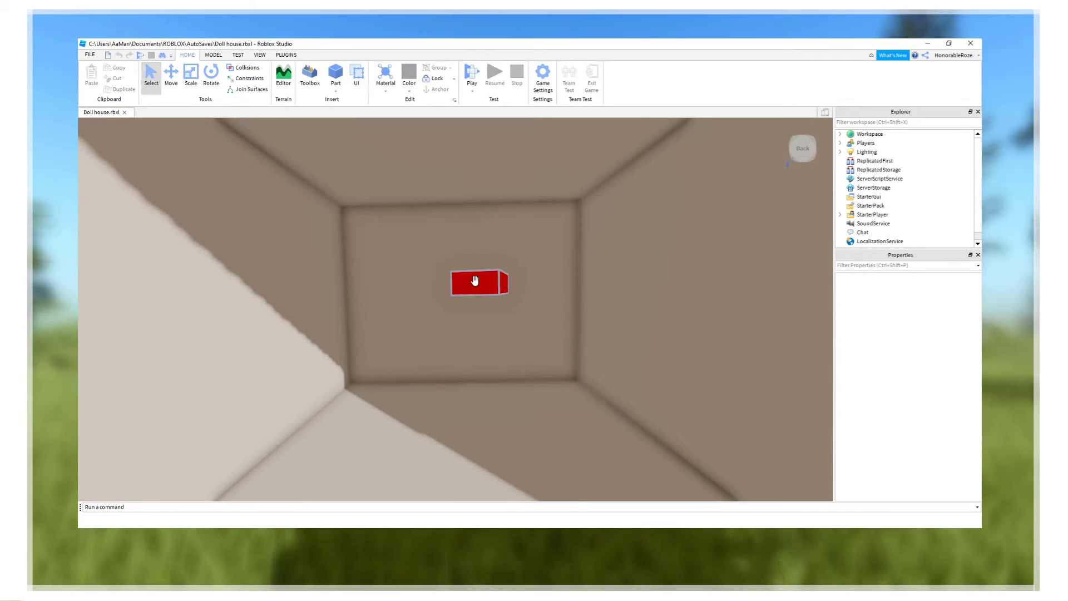
pyautogui.click(475, 280)
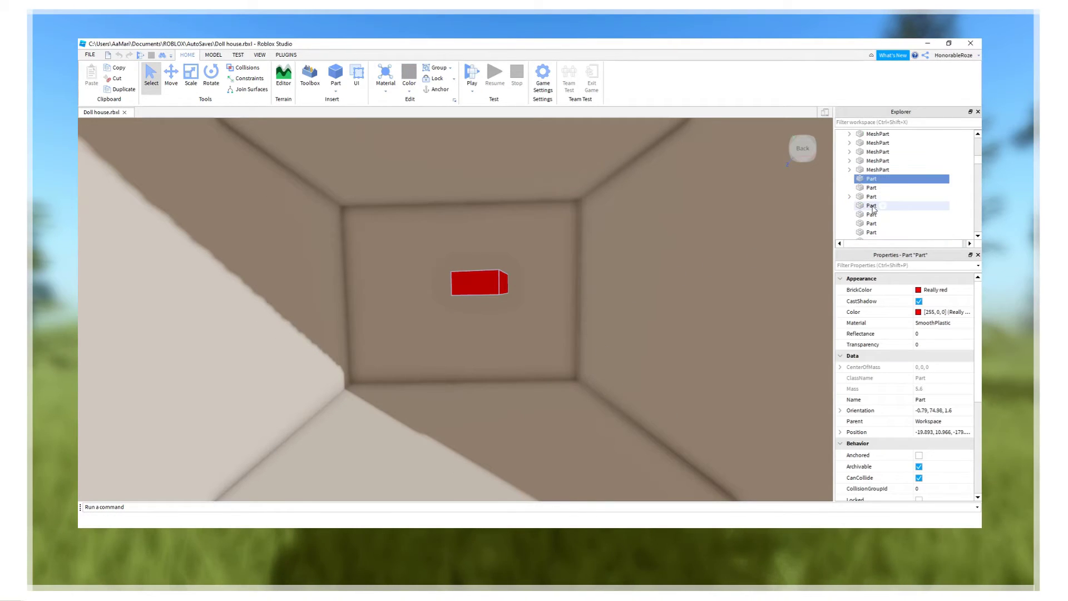
pyautogui.rightClick(863, 183)
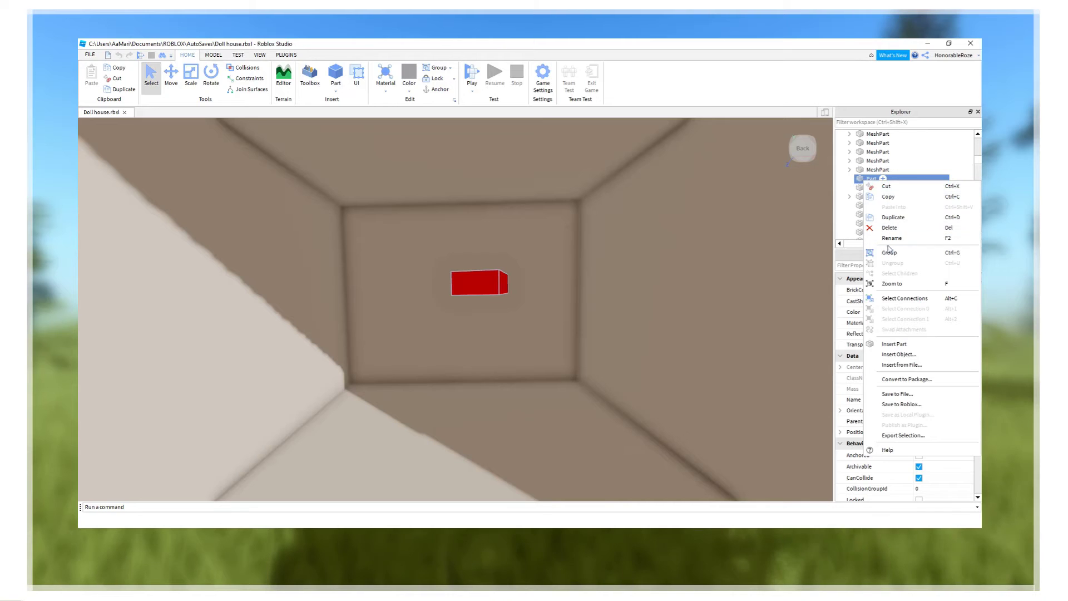
pyautogui.click(892, 354)
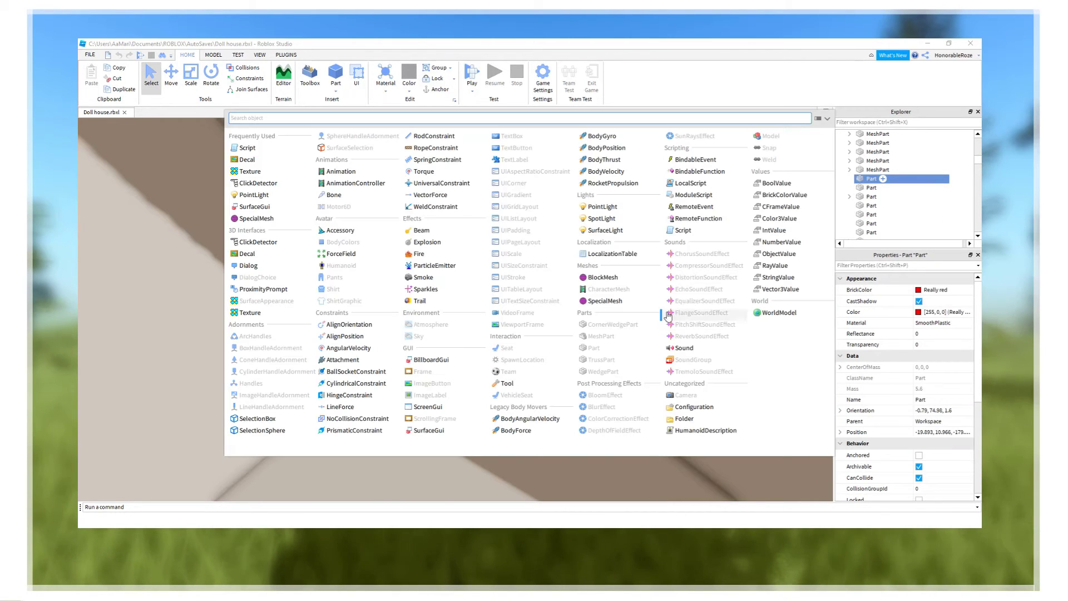
pyautogui.click(612, 206)
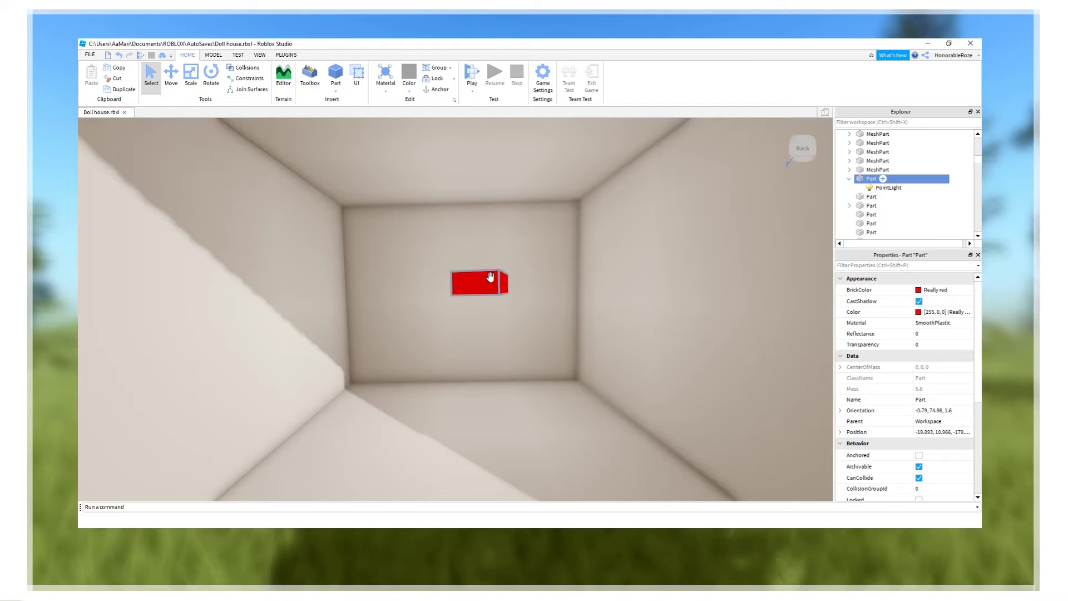
# Move the red part slightly within the room using the Move tool
pyautogui.click(171, 77)
pyautogui.scroll(5, 417, 294)
pyautogui.scroll(3, 536, 341)
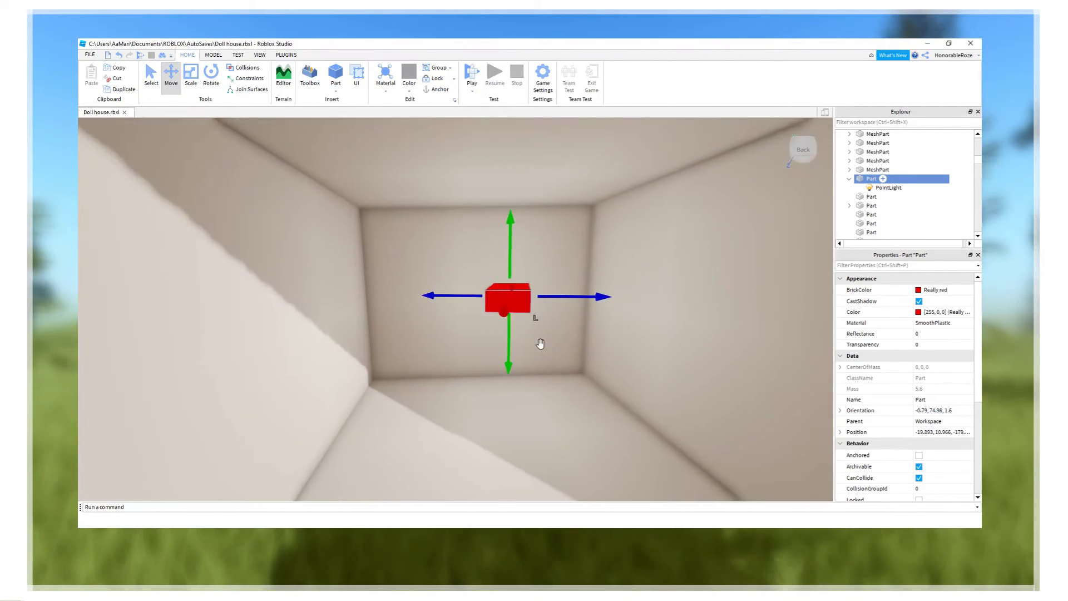
pyautogui.moveTo(528, 312); pyautogui.dragTo(498, 301)
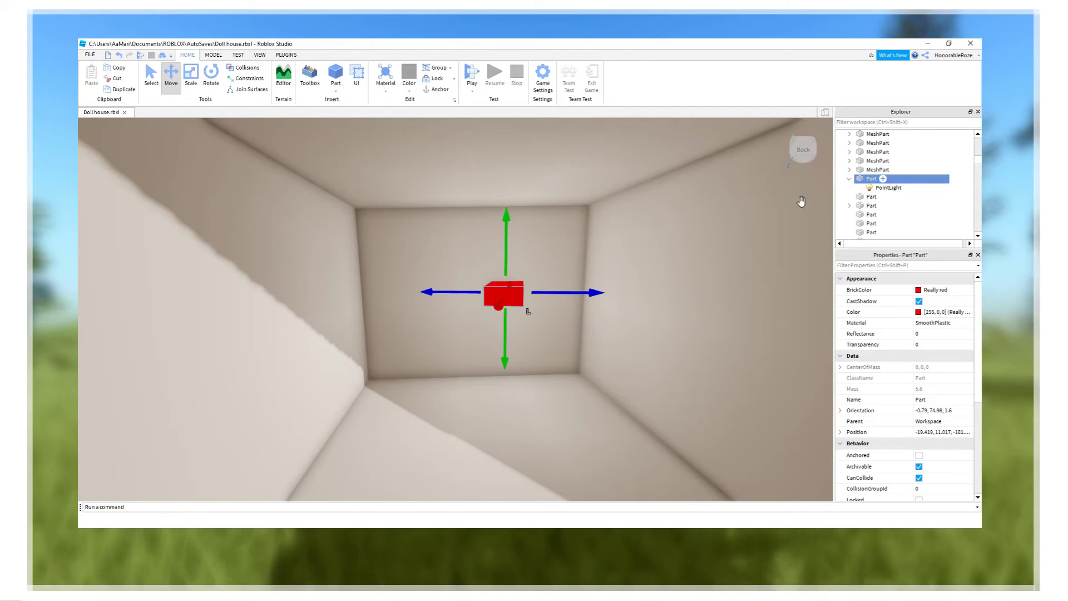
# Select the red part's PointLight and set its brightness to 0.82
pyautogui.click(887, 187)
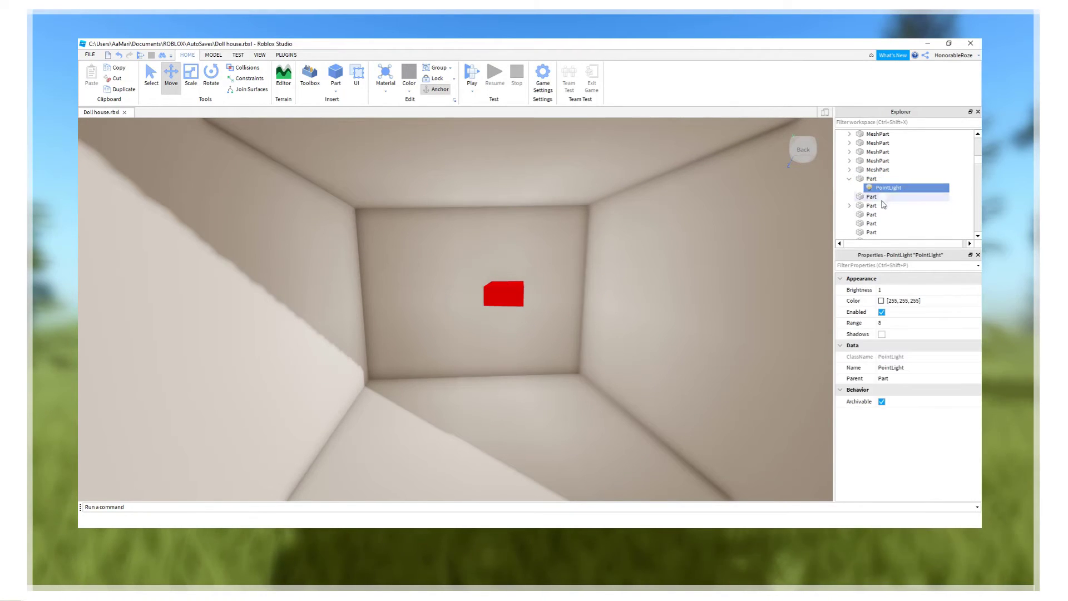
pyautogui.click(882, 312)
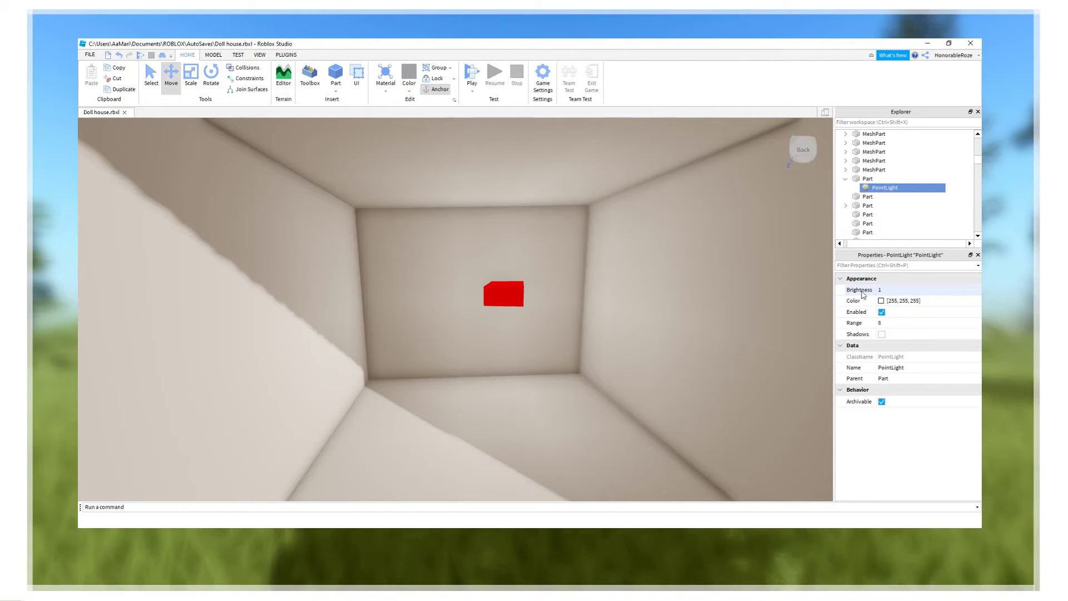
pyautogui.click(903, 290)
pyautogui.moveTo(913, 293)
pyautogui.mouseDown()
pyautogui.moveTo(964, 295)
pyautogui.moveTo(913, 299)
pyautogui.mouseUp()
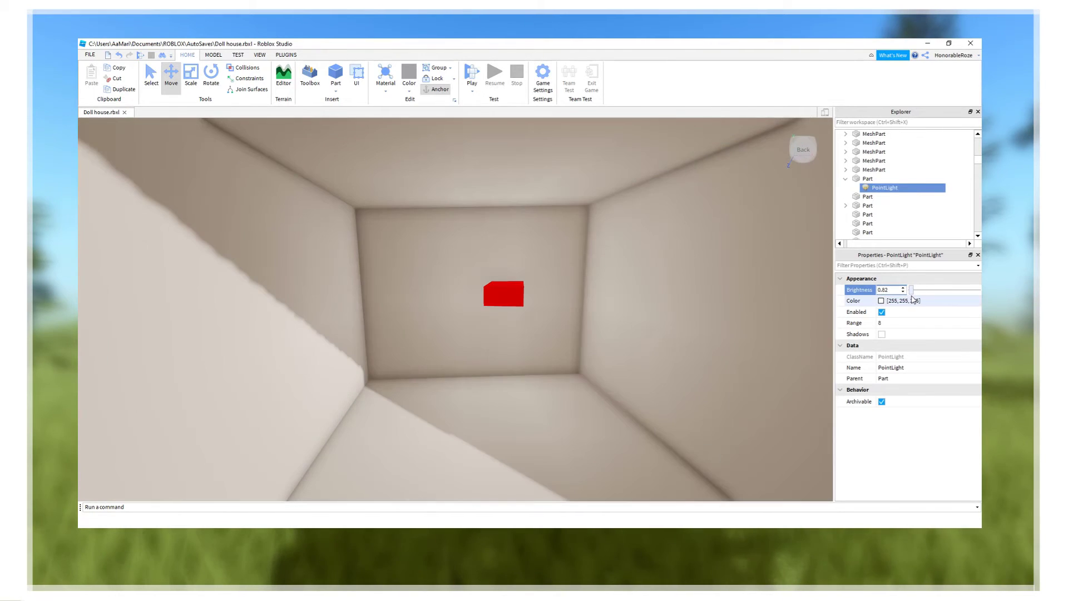
# Set the PointLight's color to light purple (232, 184, 255)
pyautogui.click(882, 301)
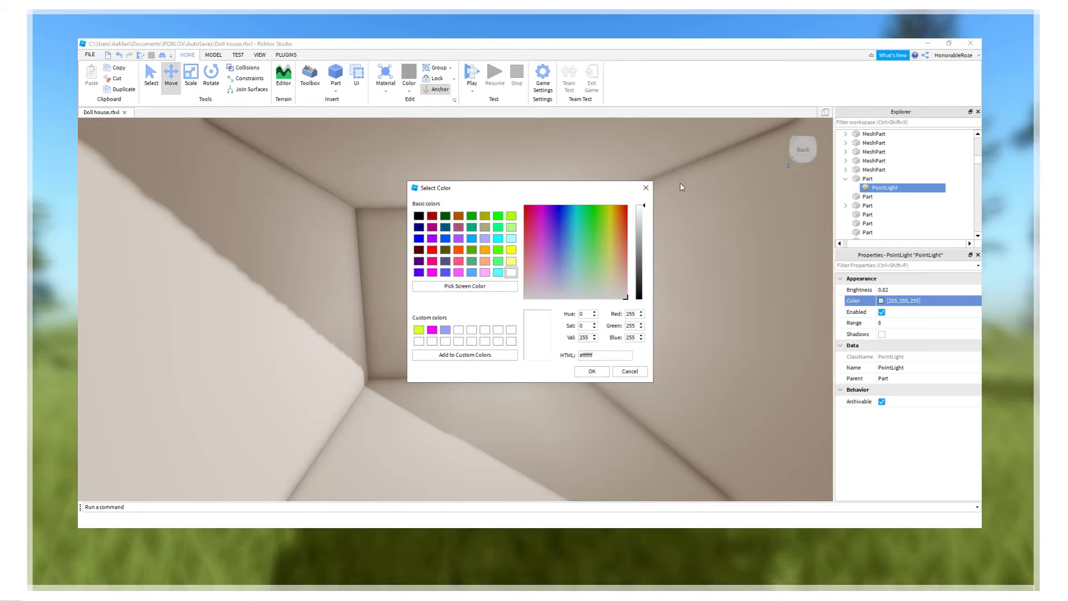
pyautogui.moveTo(585, 188); pyautogui.dragTo(741, 158)
pyautogui.moveTo(706, 199); pyautogui.dragTo(703, 244)
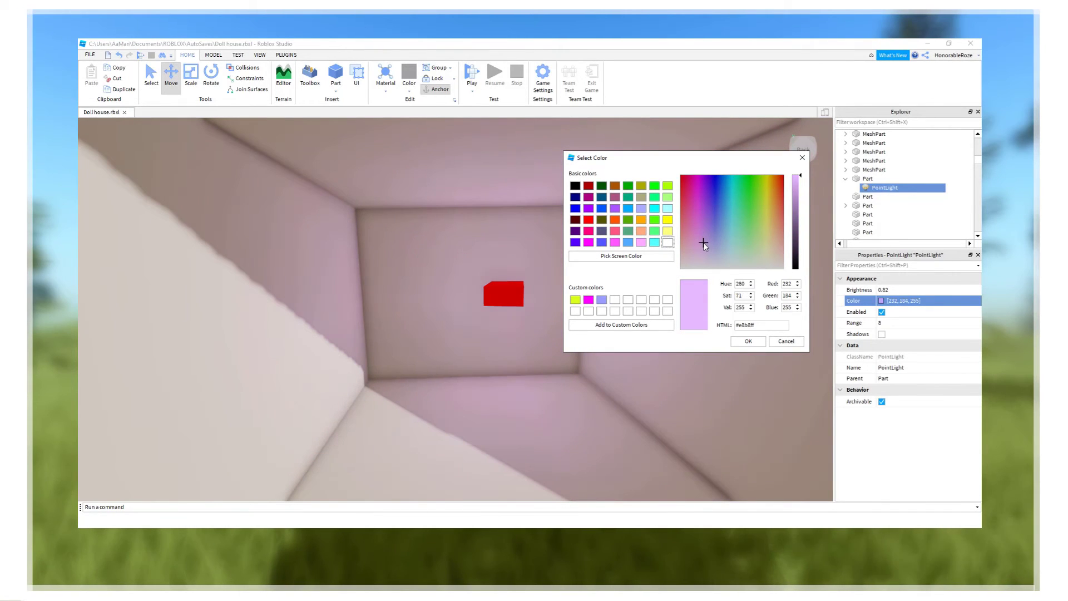
pyautogui.click(749, 339)
# Raise the PointLight's brightness to 4.86 and set its range to 9
pyautogui.click(897, 289)
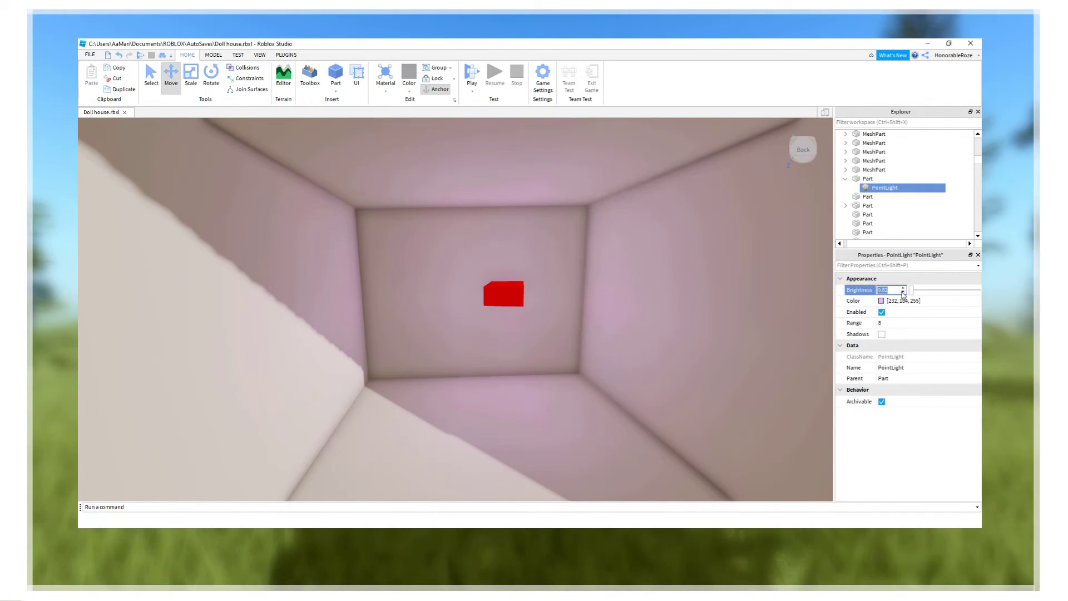
pyautogui.moveTo(912, 293); pyautogui.dragTo(919, 292)
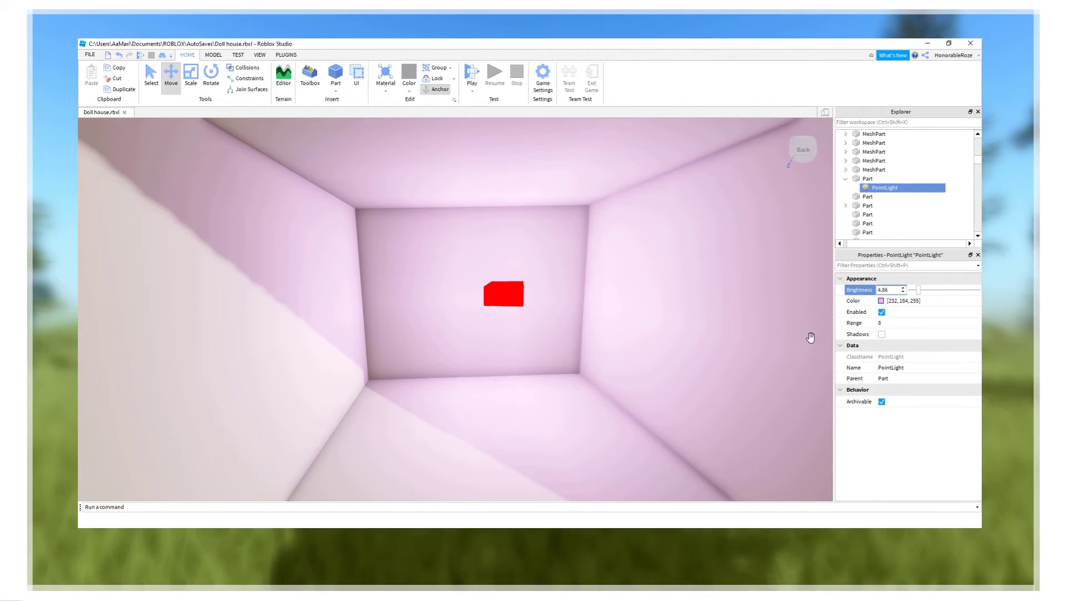
pyautogui.click(921, 324)
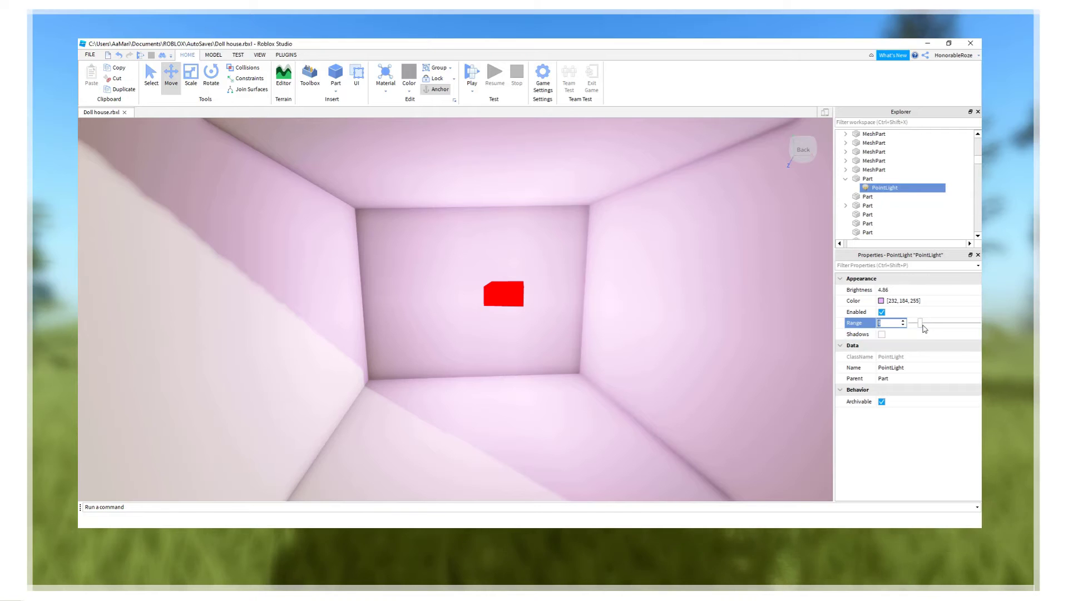
pyautogui.moveTo(920, 323)
pyautogui.mouseDown()
pyautogui.moveTo(929, 322)
pyautogui.moveTo(922, 329)
pyautogui.mouseUp()
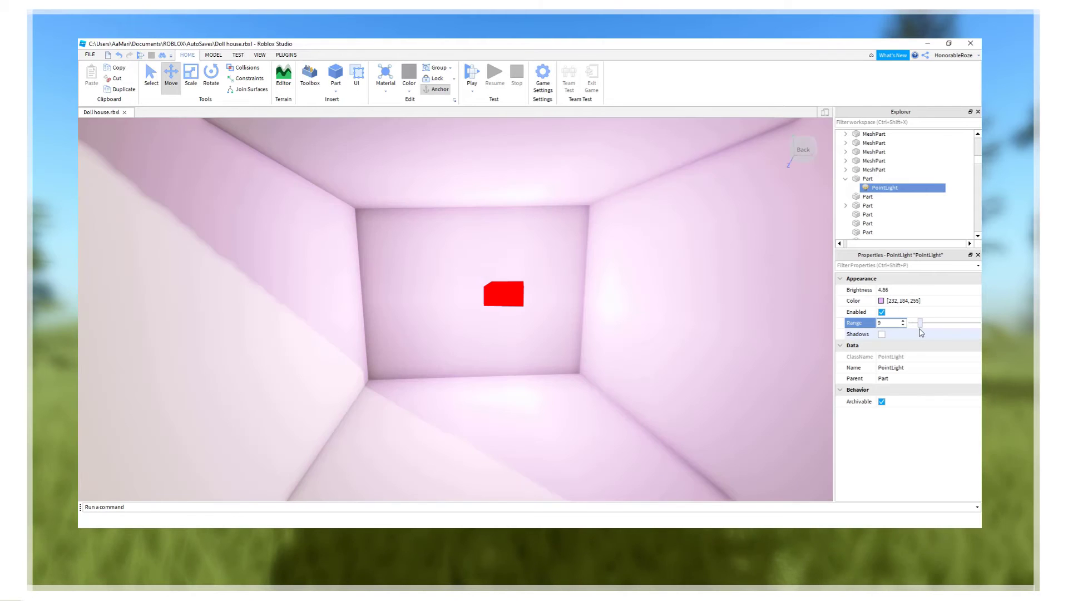
# Set the PointLight's brightness to 2.16 and turn on its shadows
pyautogui.click(914, 288)
pyautogui.moveTo(915, 290); pyautogui.dragTo(915, 296)
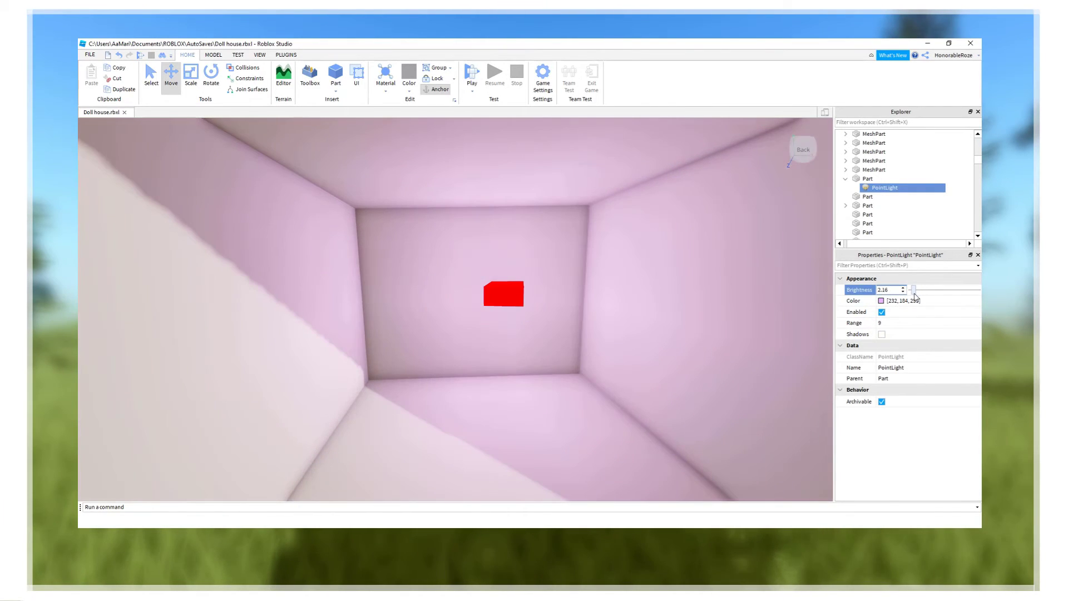
pyautogui.click(881, 335)
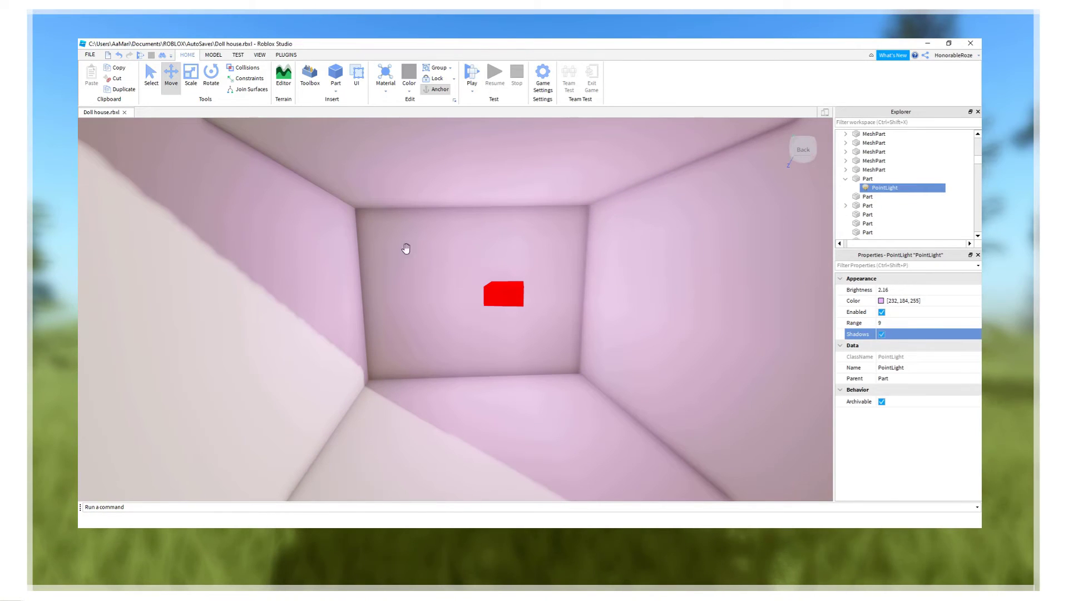
# Disable the PointLight and enable it again to compare the room's lighting
pyautogui.click(881, 312)
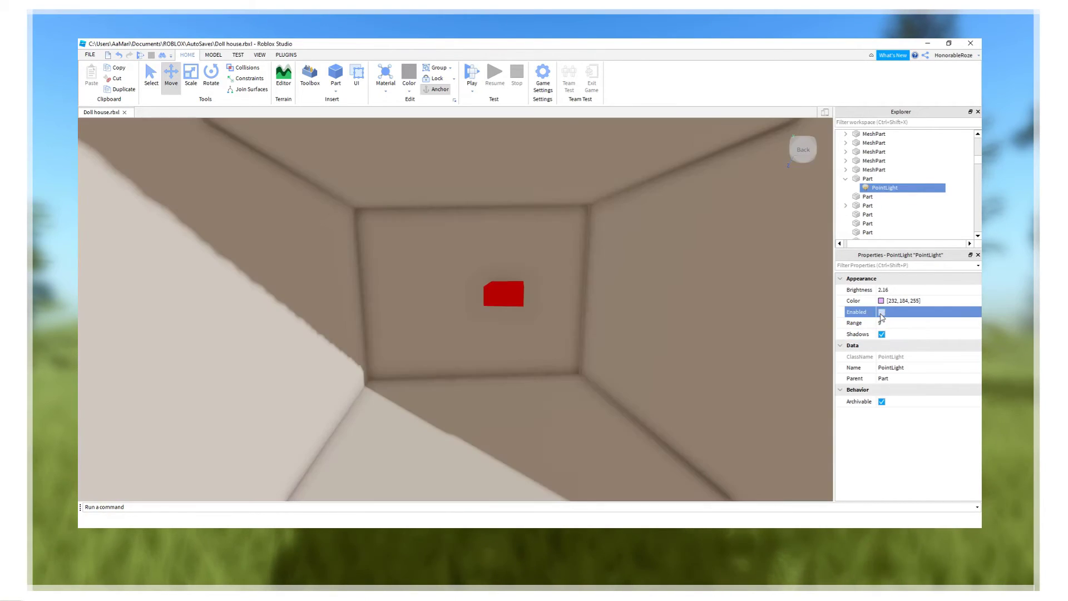
pyautogui.click(882, 312)
pyautogui.moveTo(533, 364); pyautogui.dragTo(533, 364, button='right')
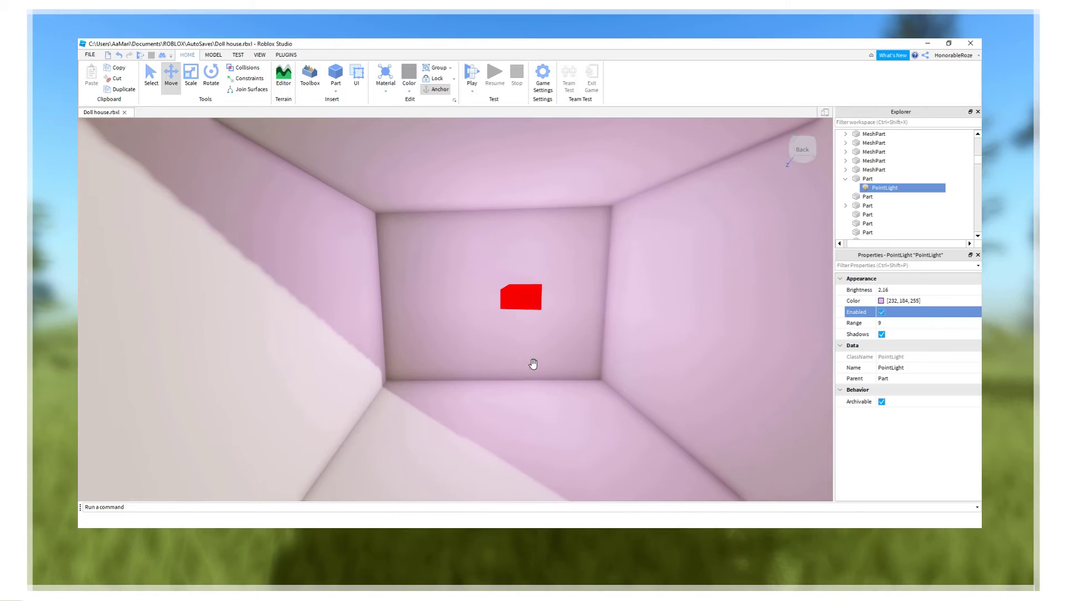
# Move the red part around inside the room to shift its light, and clear the selection
pyautogui.moveTo(524, 300); pyautogui.dragTo(476, 232)
pyautogui.moveTo(484, 307); pyautogui.dragTo(548, 303)
pyautogui.scroll(-5, 560, 365)
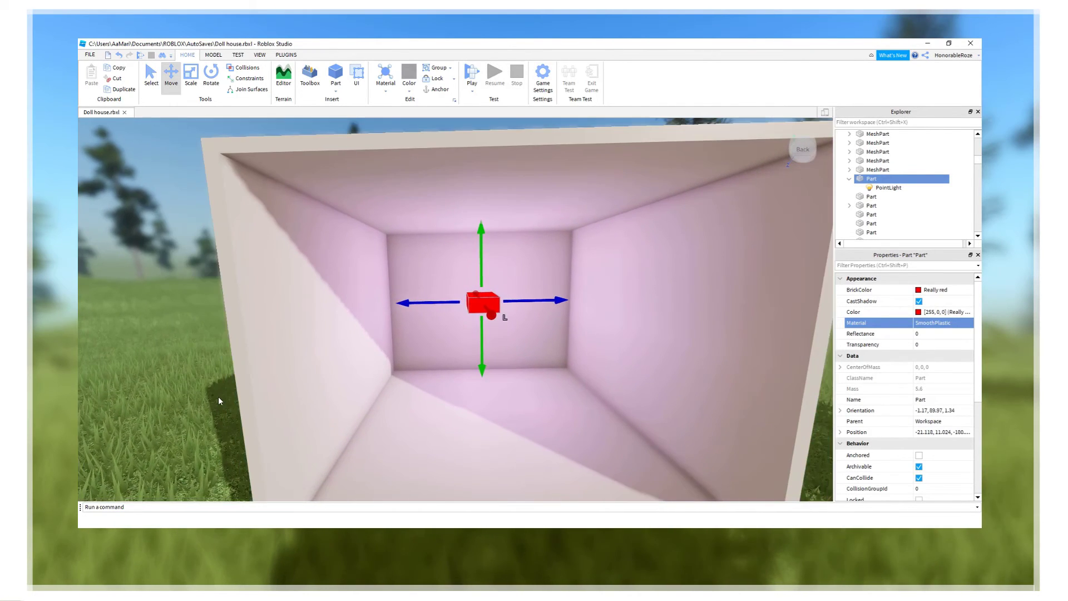
pyautogui.click(219, 396)
pyautogui.scroll(5, 496, 436)
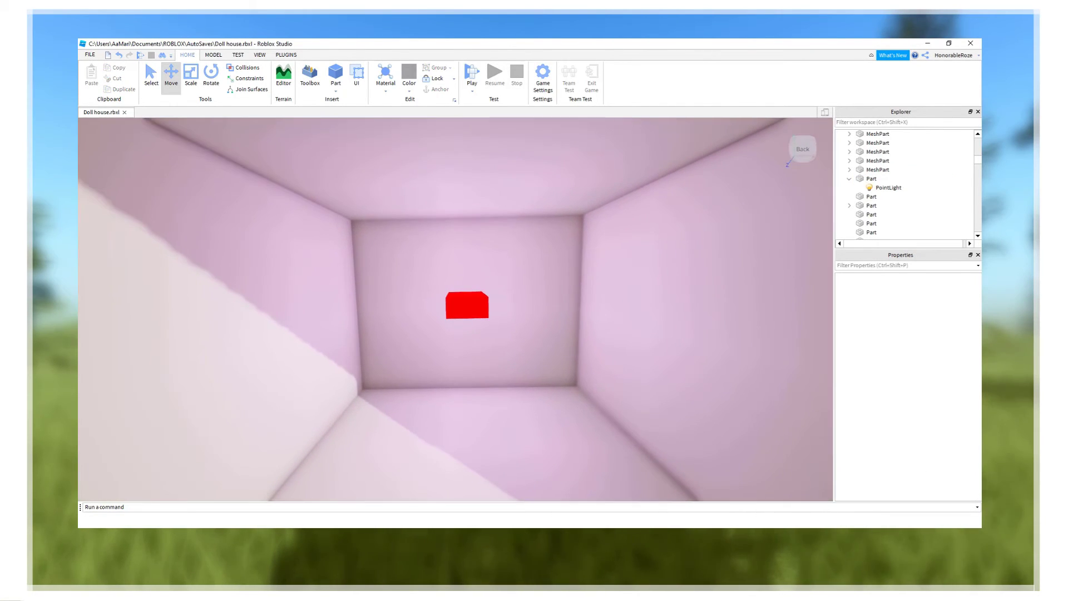